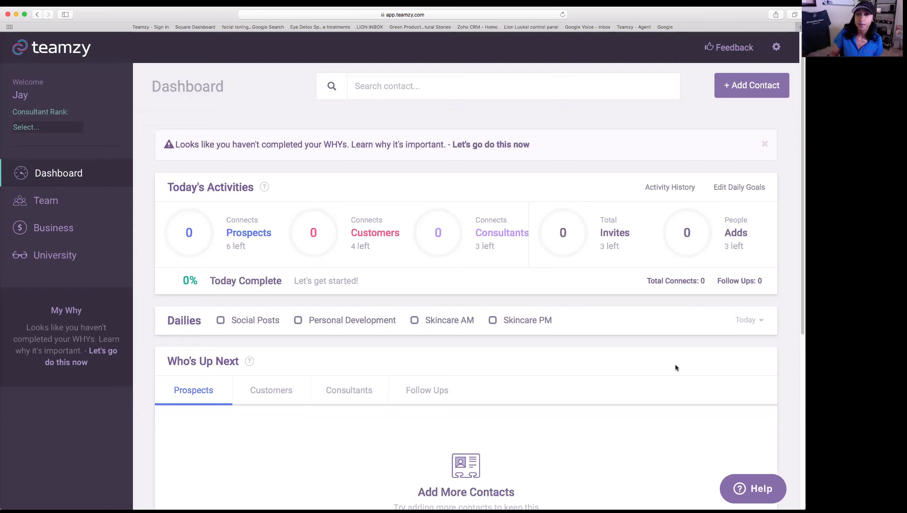
- Launch the Setup Wizard from the gear icon's account options list
left_click(786, 55)
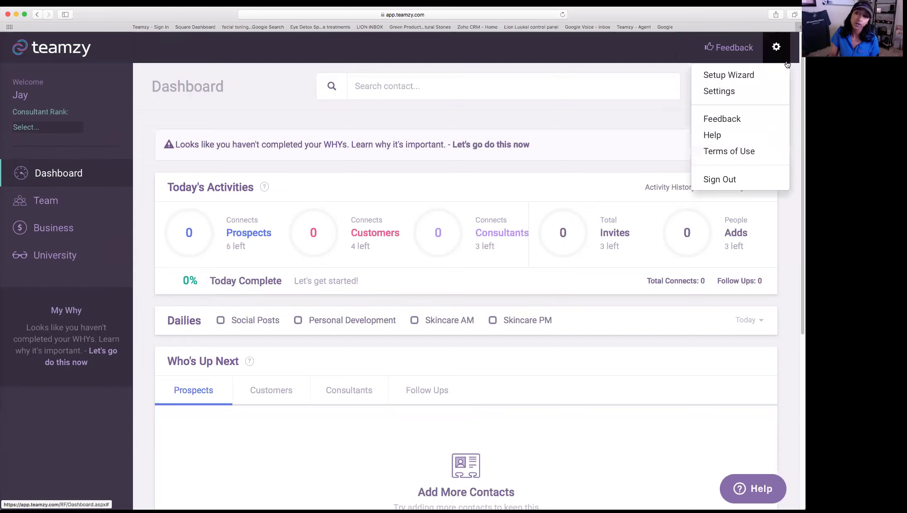
left_click(761, 93)
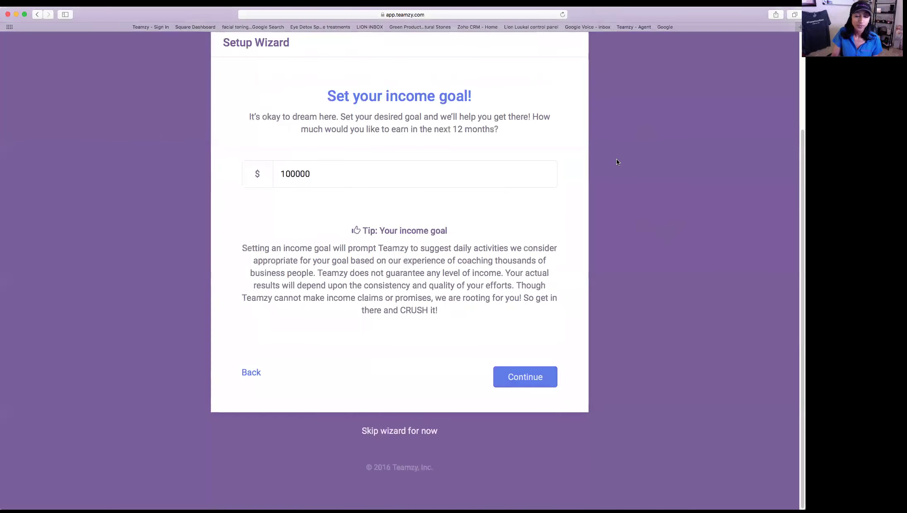
- Scroll through the income goal step showing the $100,000 goal
scroll(617, 161, "up", 3)
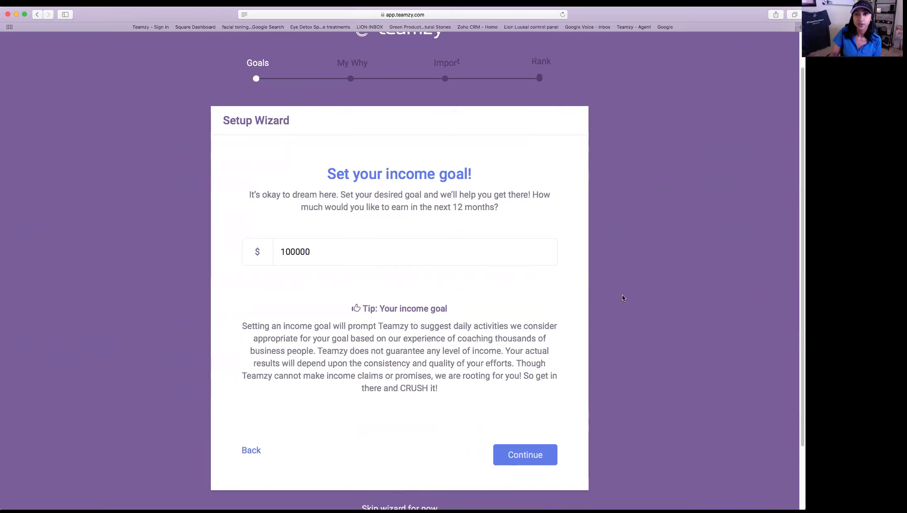
scroll(622, 295, "down", 3)
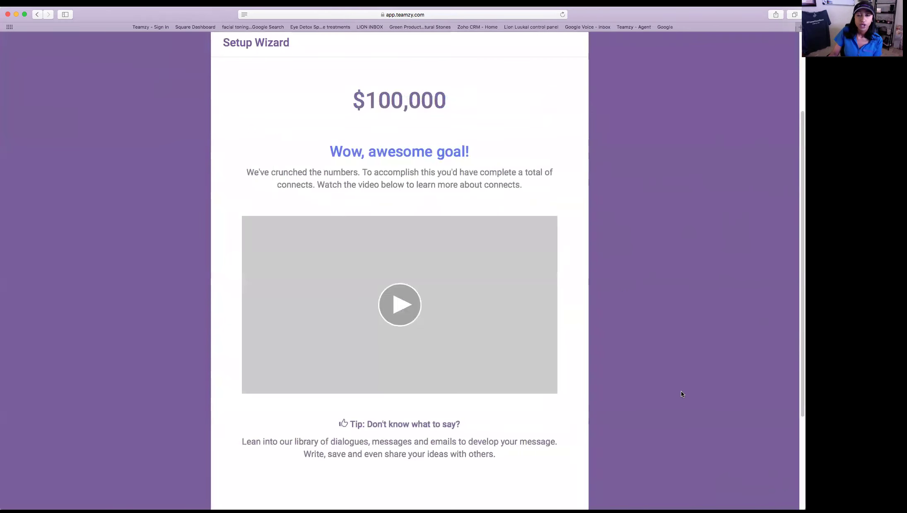
- Review the 2,899-connects goal summary and continue to The Breakdown of daily goals
scroll(681, 393, "down", 2)
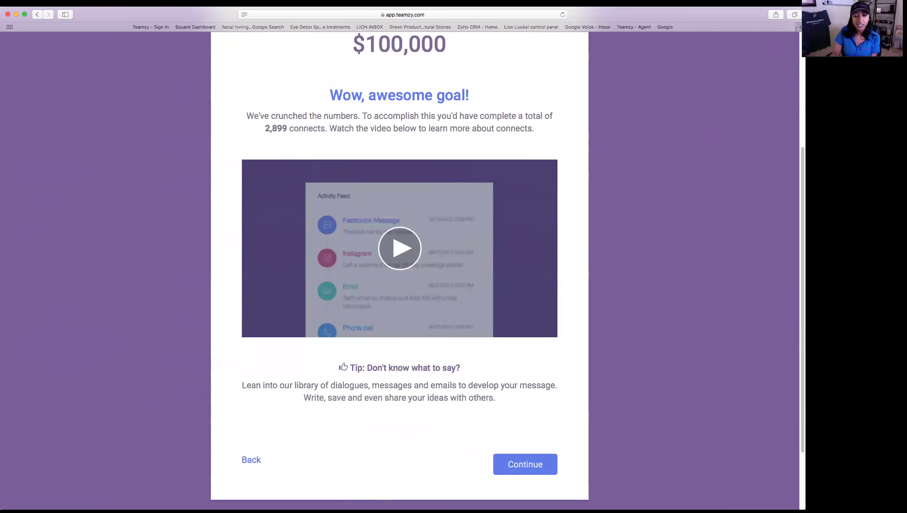
left_click(528, 462)
- Change the first daily goal from the recommended 6 to 10 per day
scroll(662, 464, "up", 2)
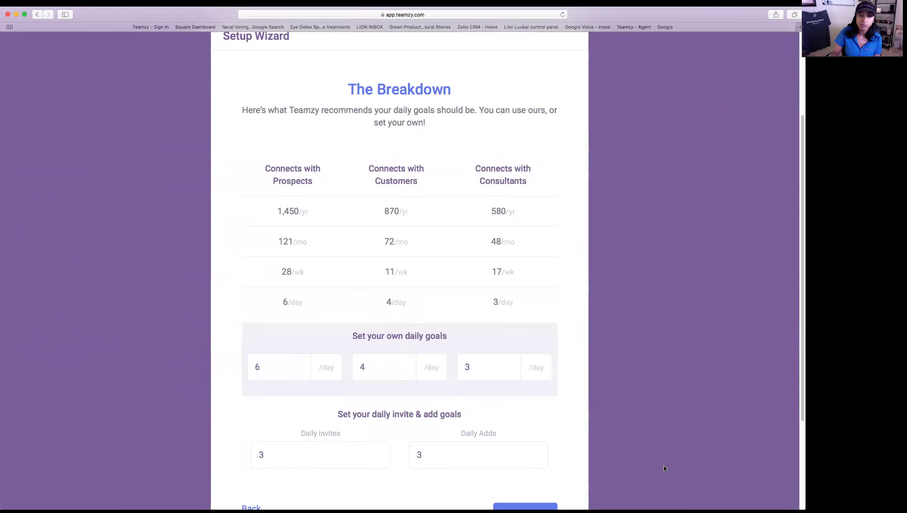
left_click_drag(277, 303, 304, 304)
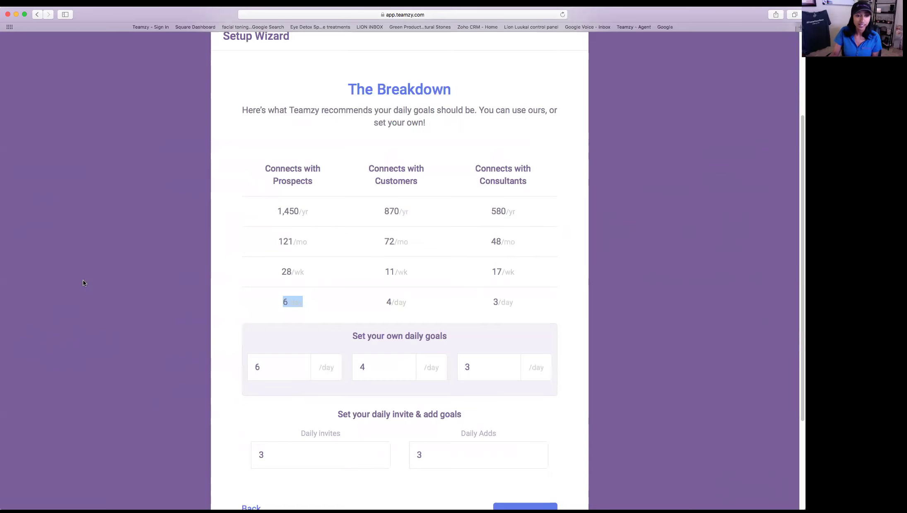
left_click(280, 369)
key("BackSpace")
type("10")
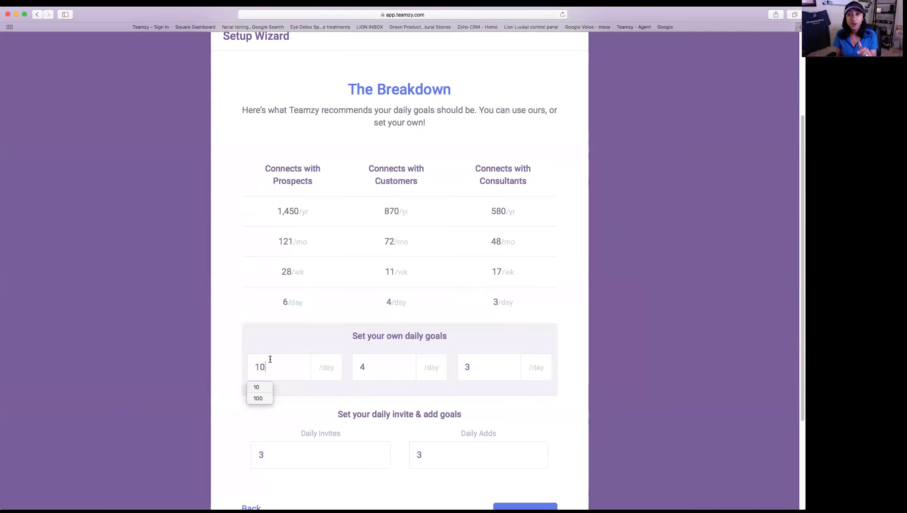
- Keep daily invites and adds at 3 and advance to the Finding your why step
scroll(270, 359, "down", 2)
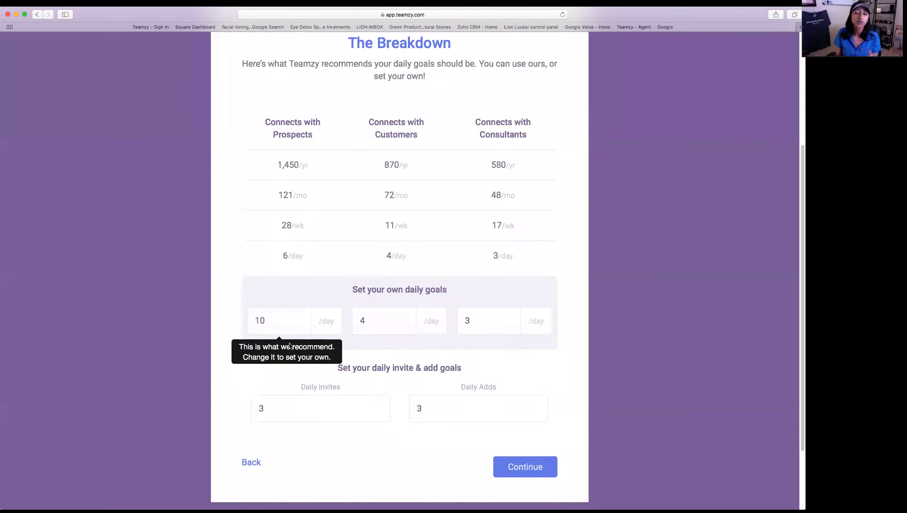
scroll(290, 345, "down", 2)
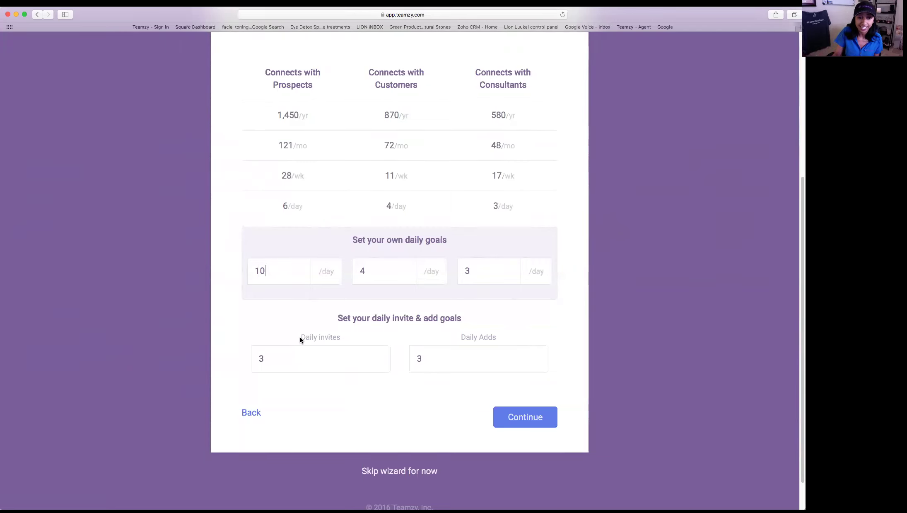
left_click_drag(300, 337, 343, 335)
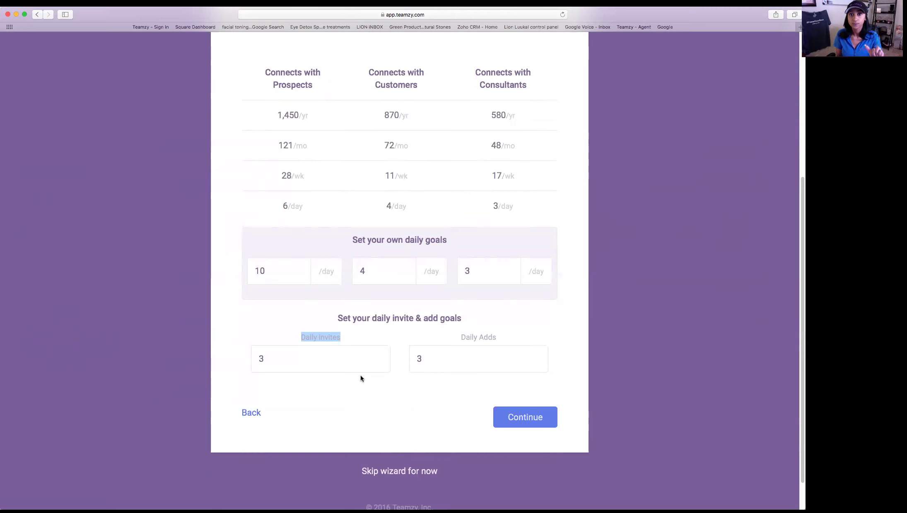
left_click(328, 360)
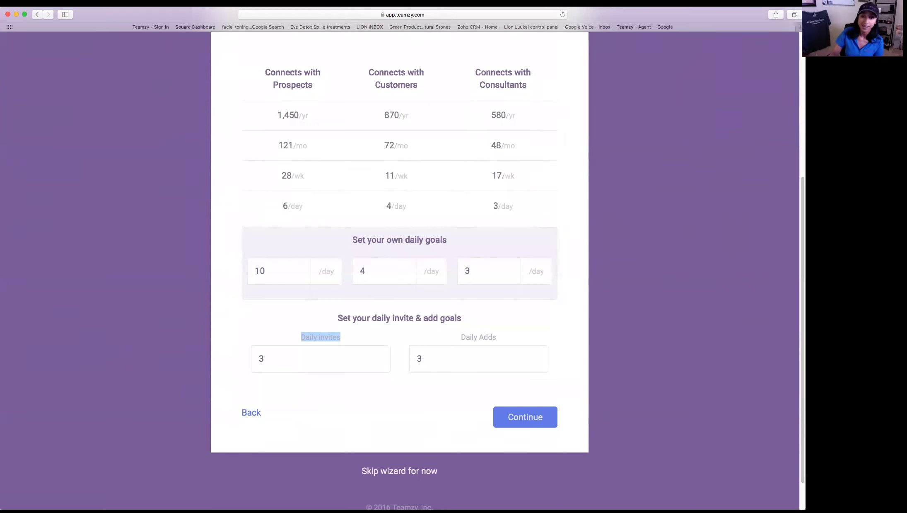
left_click(528, 420)
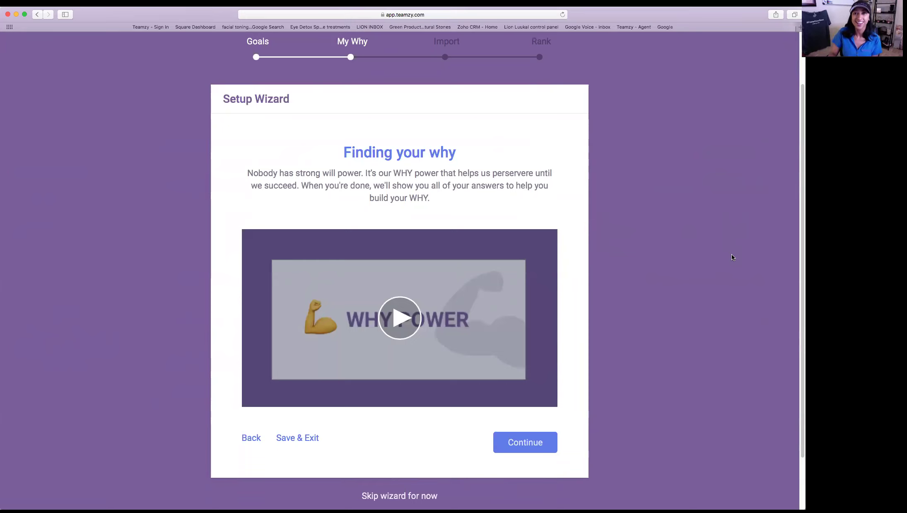
- Continue past the WHY POWER video to the blank why question form
left_click(521, 449)
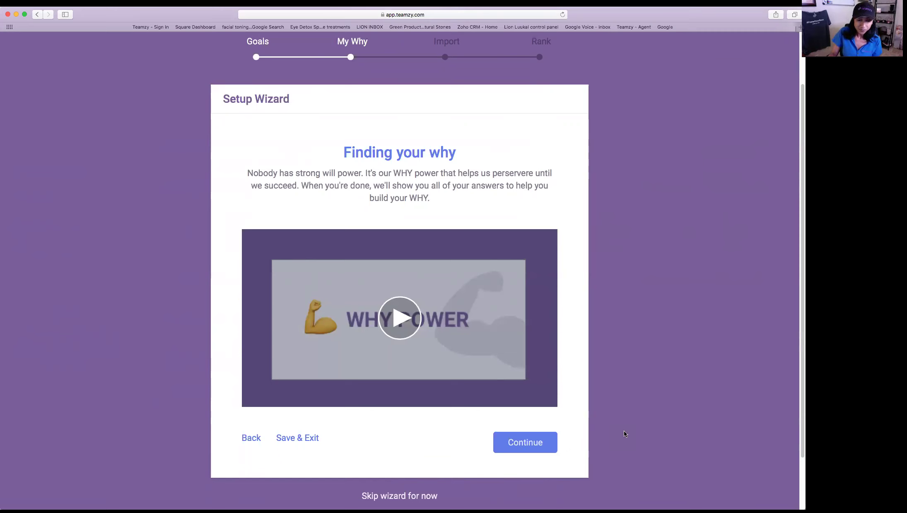
scroll(632, 434, "down", 2)
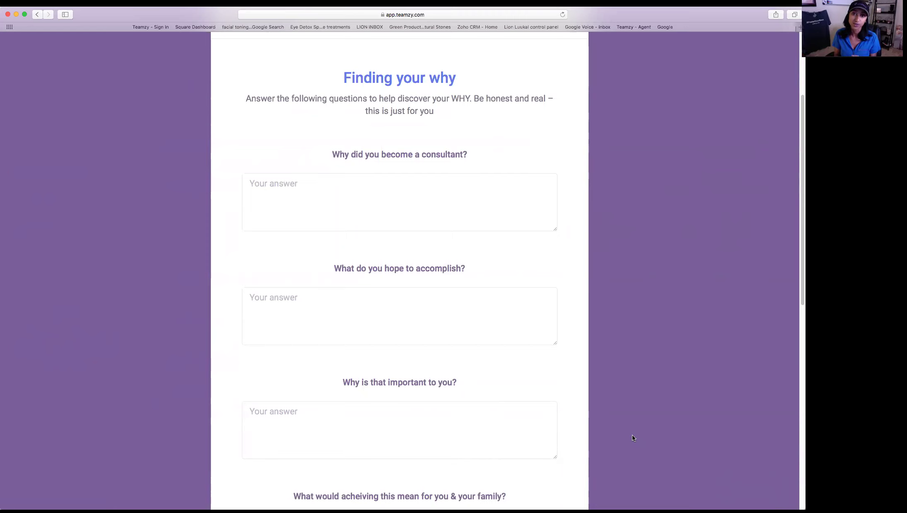
- Leave every why answer blank, highlight the My WHY heading, and continue to import
scroll(584, 367, "down", 5)
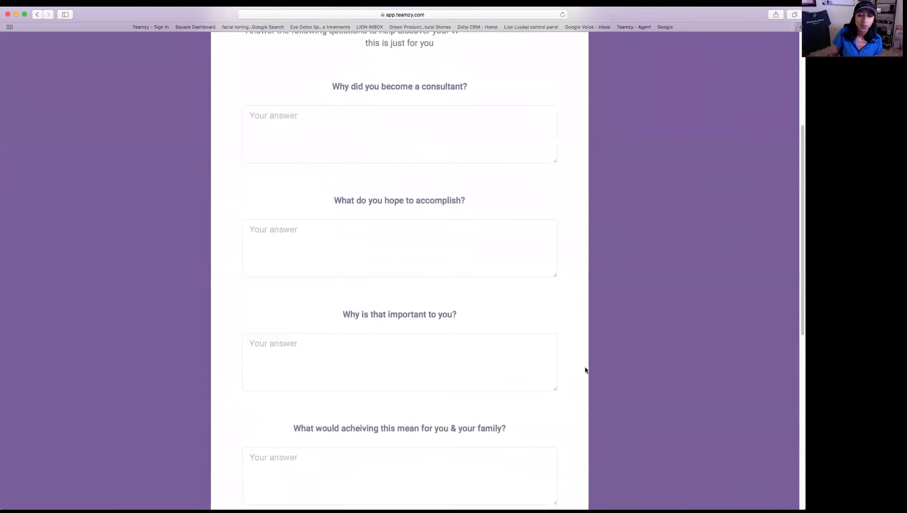
scroll(602, 366, "down", 5)
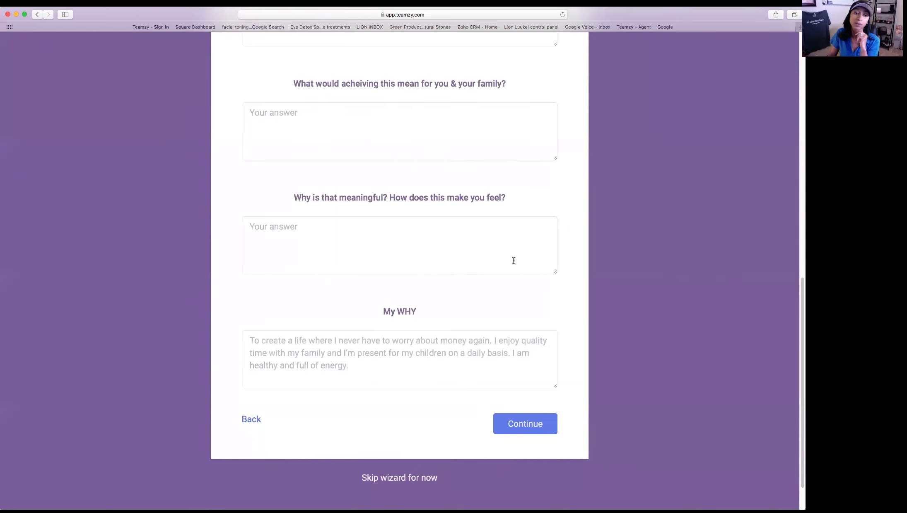
left_click_drag(383, 310, 496, 323)
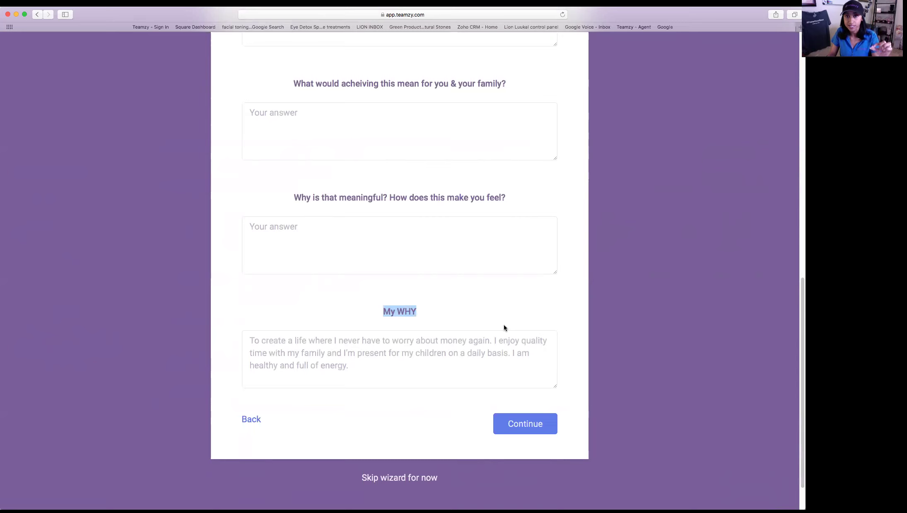
left_click(539, 424)
- Scroll through the Pulse, Facebook and .CSV import tutorials, highlight '.CSV', and continue to upload
scroll(616, 403, "up", 10)
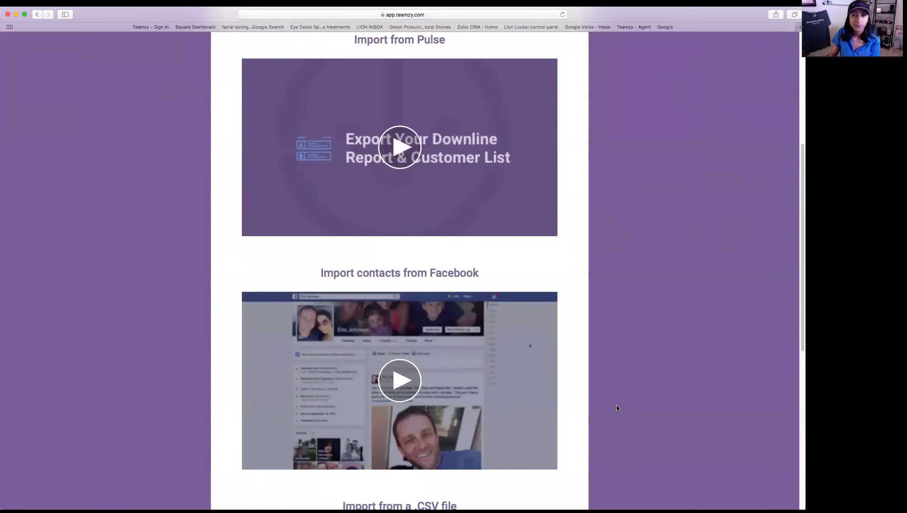
scroll(617, 408, "up", 2)
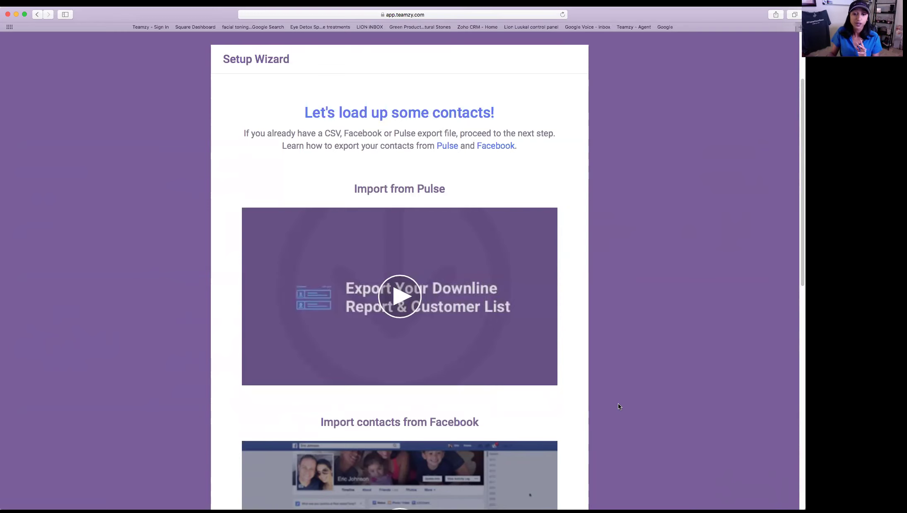
scroll(604, 391, "down", 5)
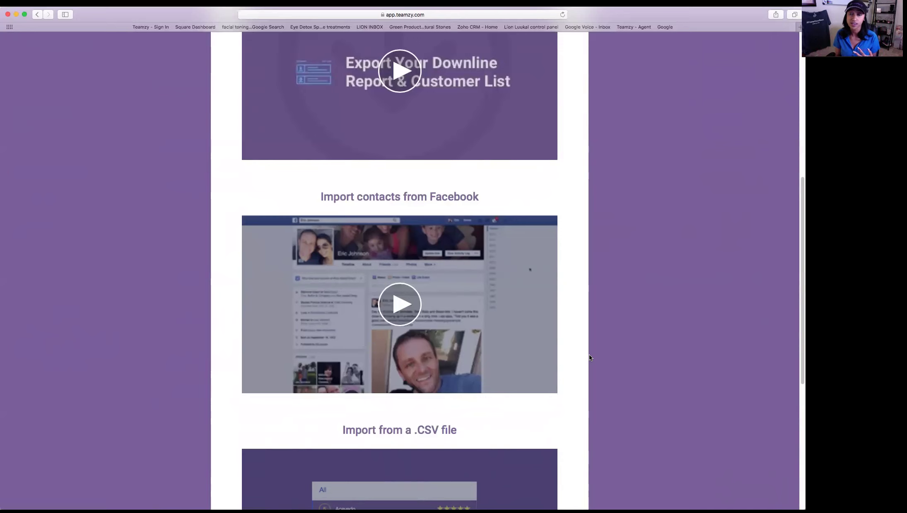
scroll(579, 345, "up", 5)
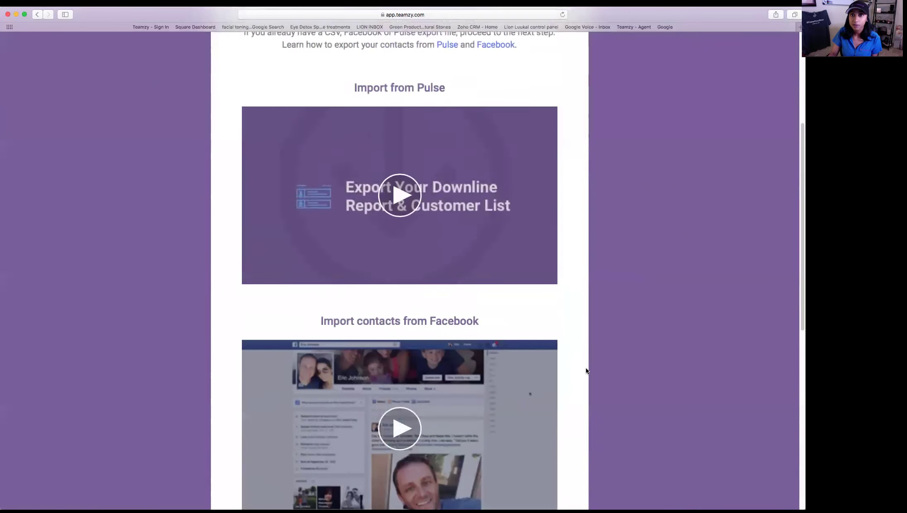
scroll(668, 383, "down", 1)
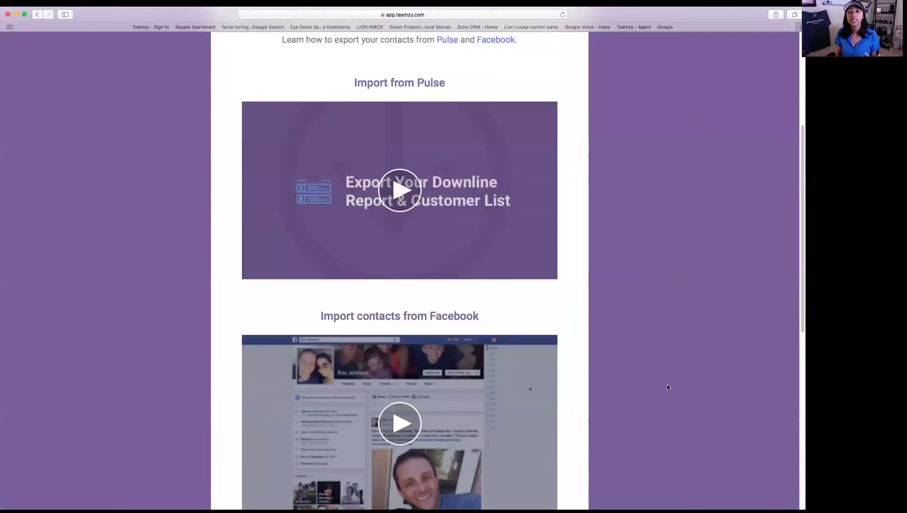
scroll(667, 388, "down", 3)
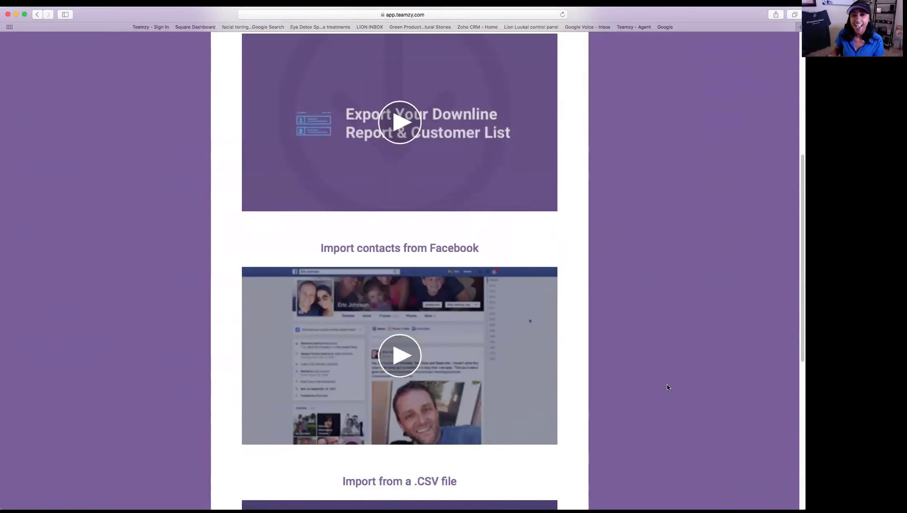
scroll(667, 387, "down", 1)
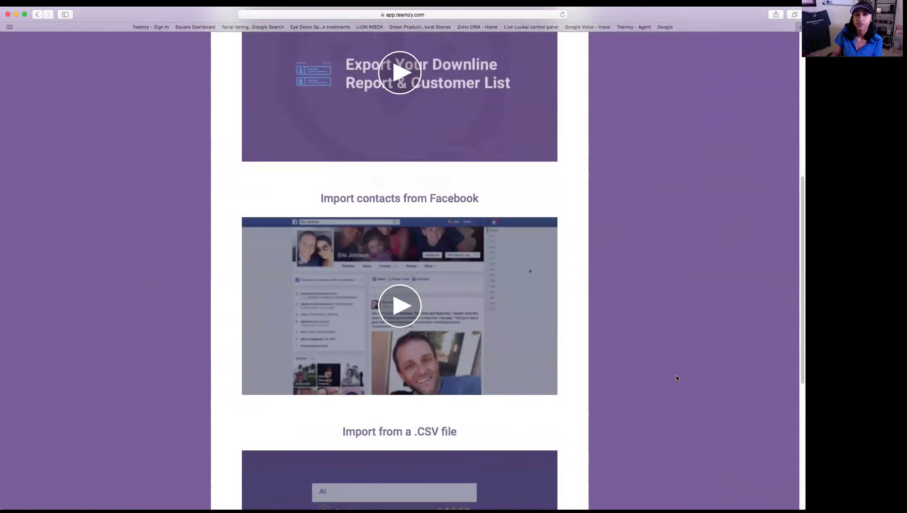
scroll(676, 376, "down", 5)
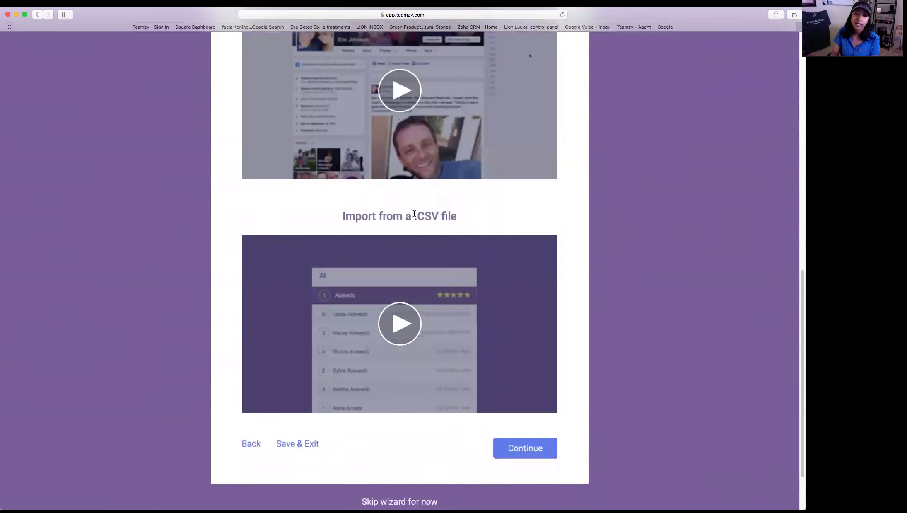
left_click_drag(414, 216, 438, 216)
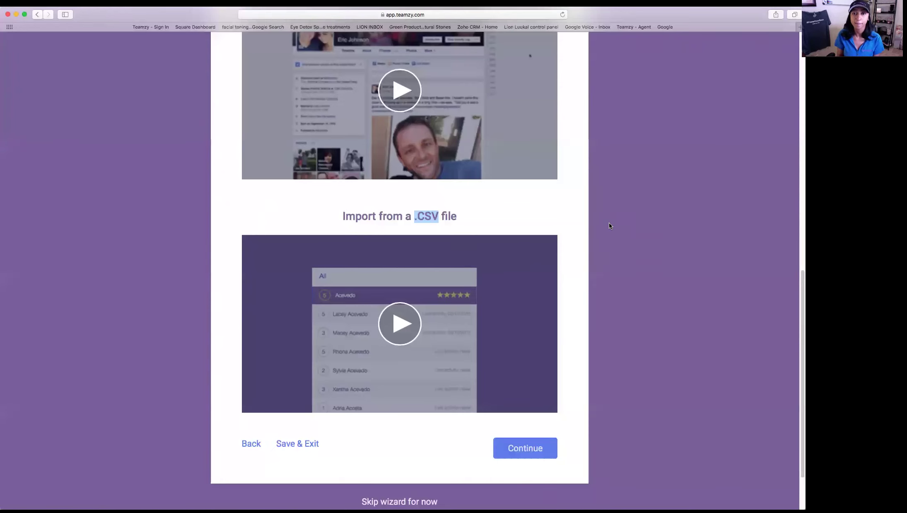
left_click(541, 453)
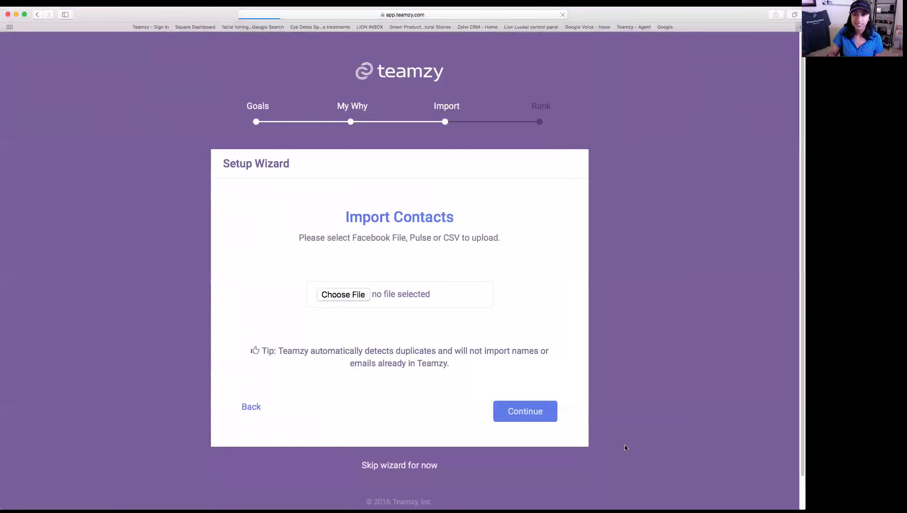
- Open the file picker from Choose File on the Import Contacts page
left_click_drag(299, 204, 503, 201)
scroll(388, 203, "down", 1)
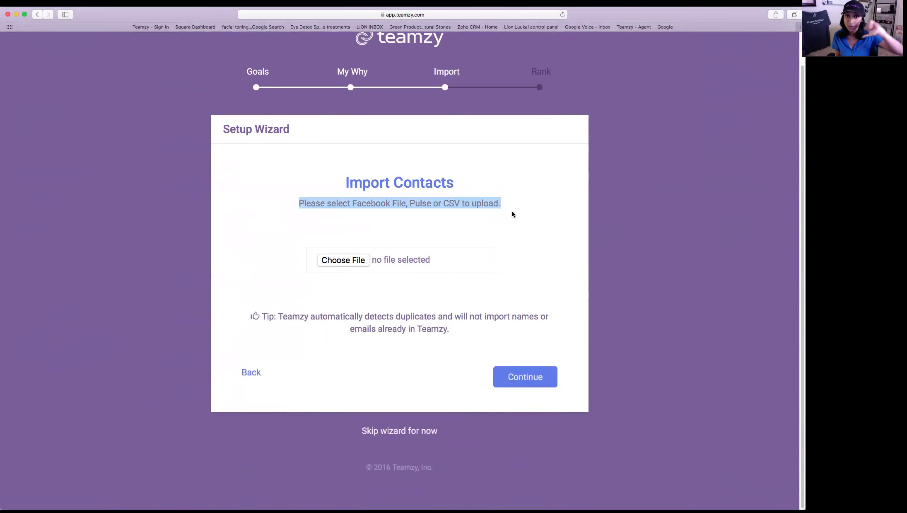
left_click(370, 259)
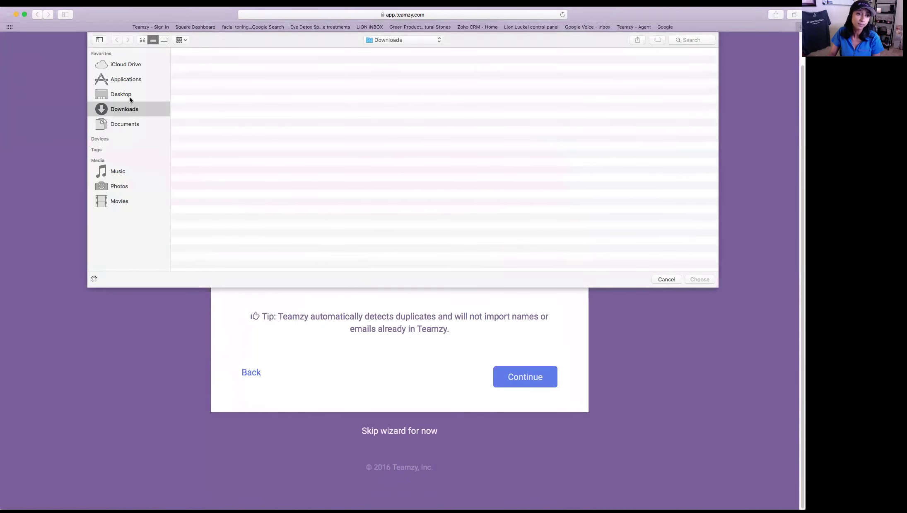
- Upload the importdemo CSV file from the Desktop
left_click(128, 94)
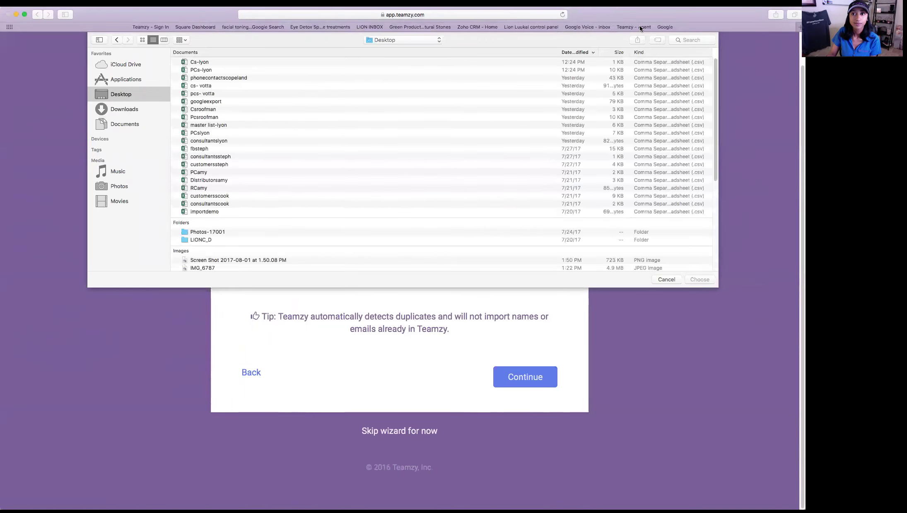
left_click(219, 211)
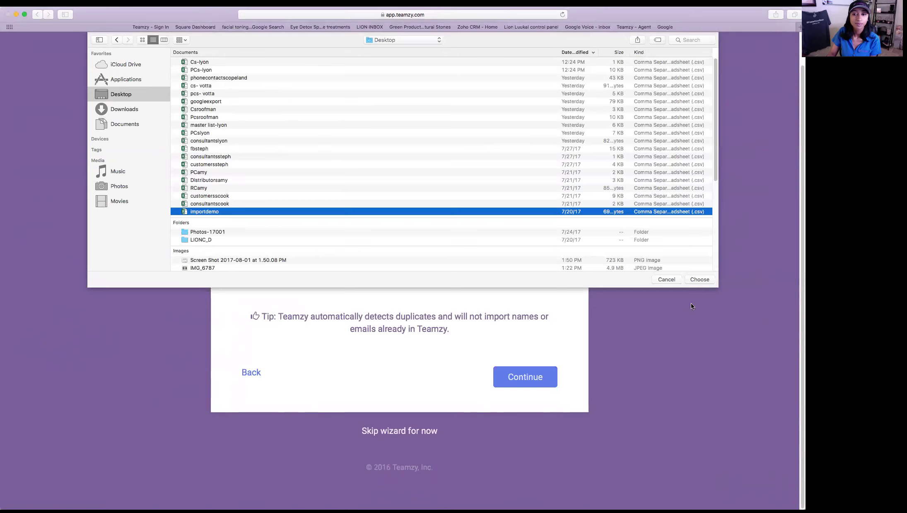
left_click(699, 279)
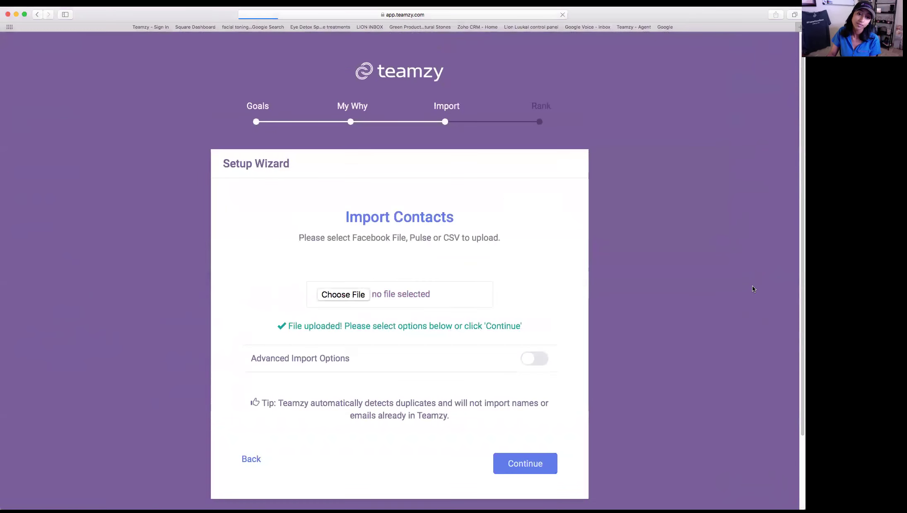
- Scroll down to the Rank 3, Tags and Member Type Prospect import settings
scroll(663, 370, "down", 3)
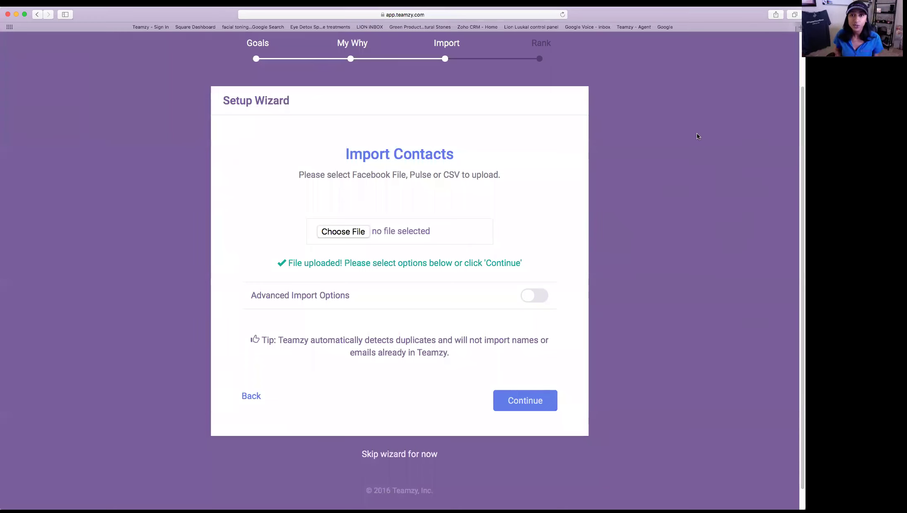
scroll(697, 133, "down", 1)
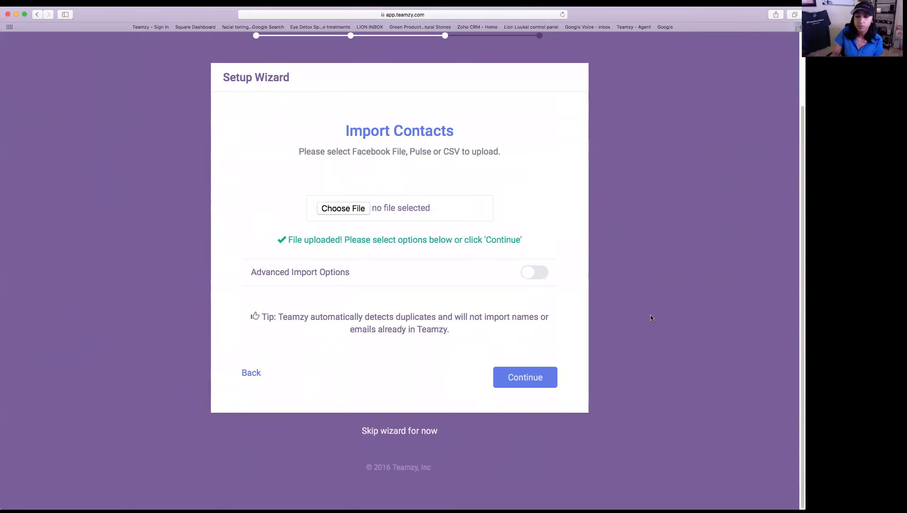
scroll(651, 340, "down", 3)
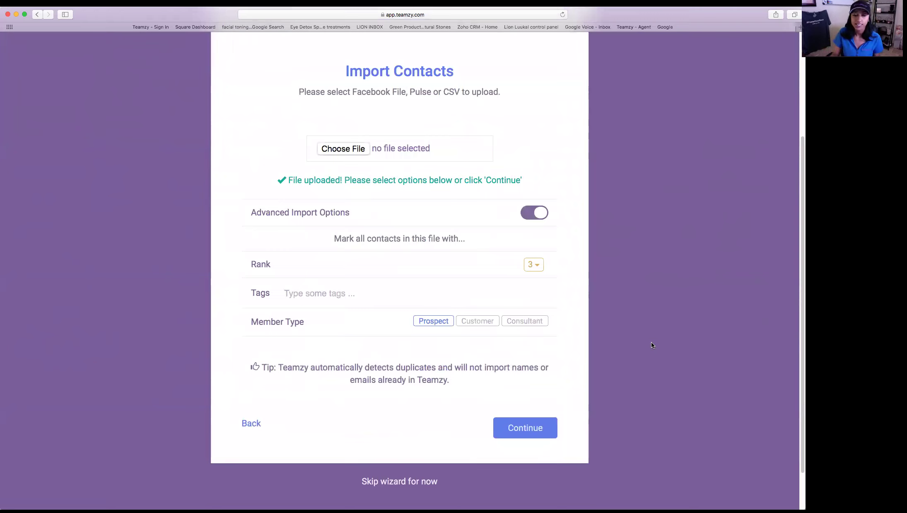
- Tag the imported contacts with 'facebook'
left_click(436, 302)
type("facebook")
key("Return")
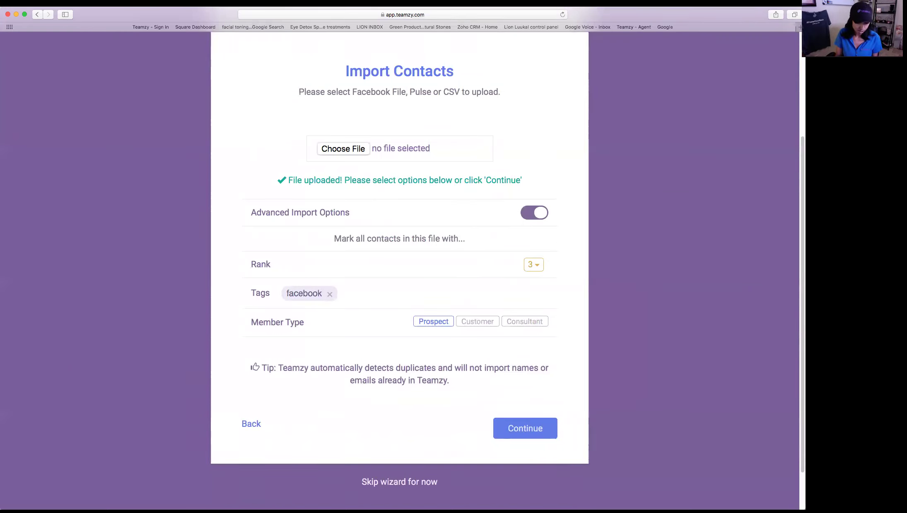
- Add and then remove a 'stjune' tag, submit the import options, and accept the column mapping
type("S")
key("BackSpace")
type("STJUNE")
key("Return")
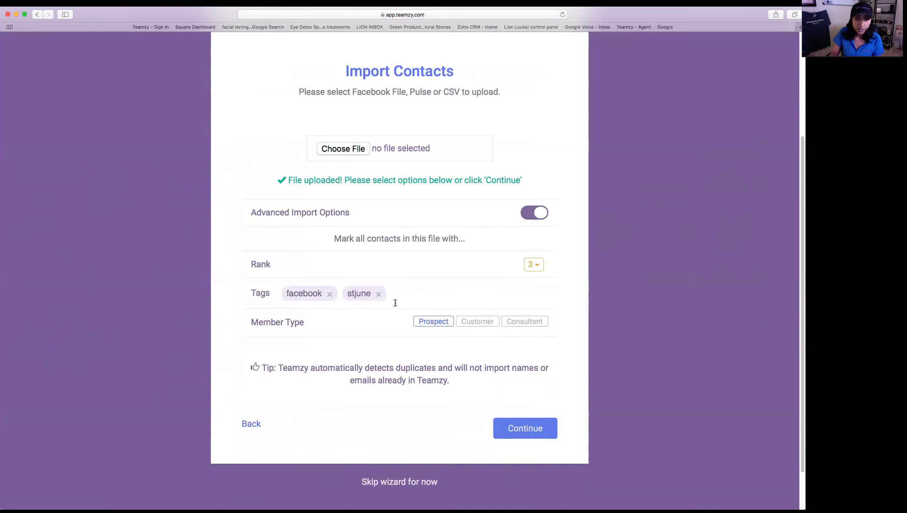
left_click(378, 294)
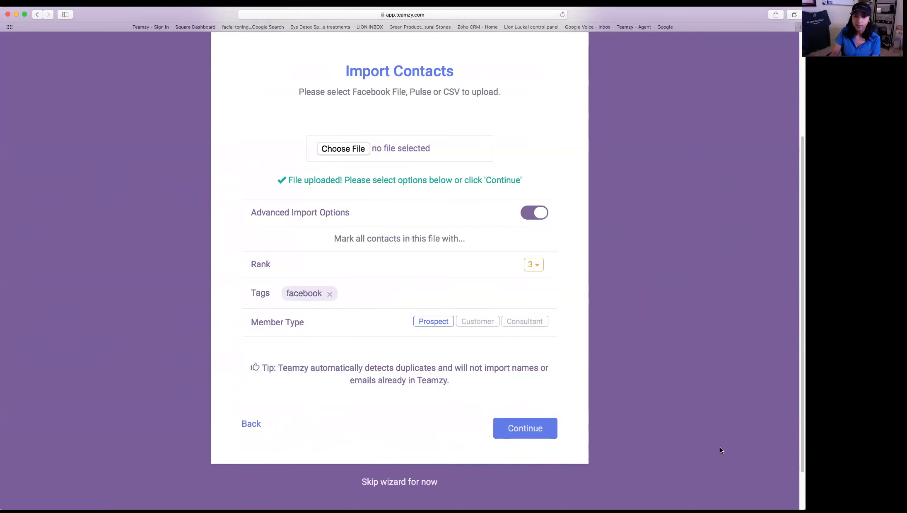
key("Return")
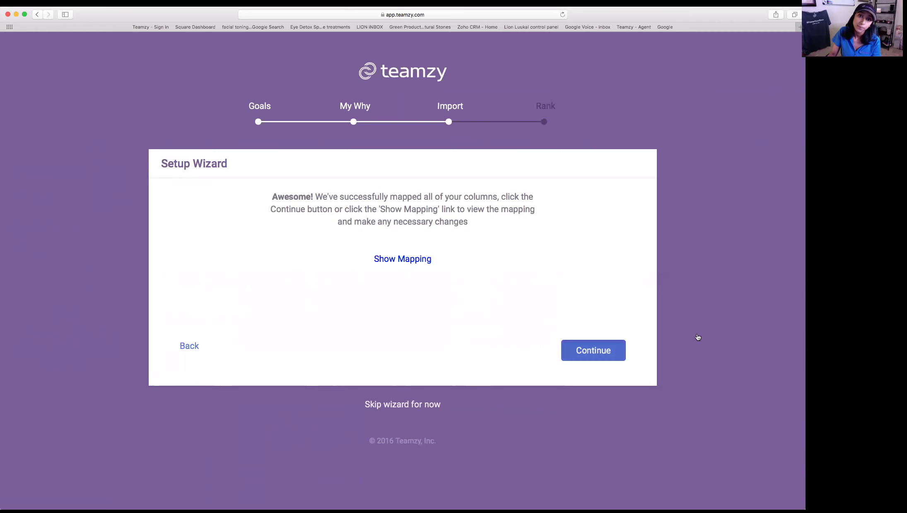
left_click(621, 355)
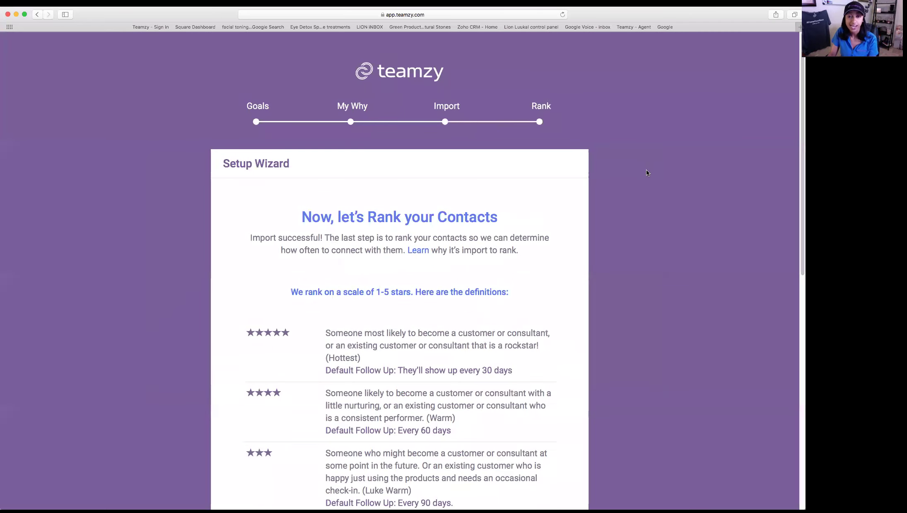
- Scroll through the ranking definitions, highlighting the 30-day follow-up line
scroll(648, 173, "down", 4)
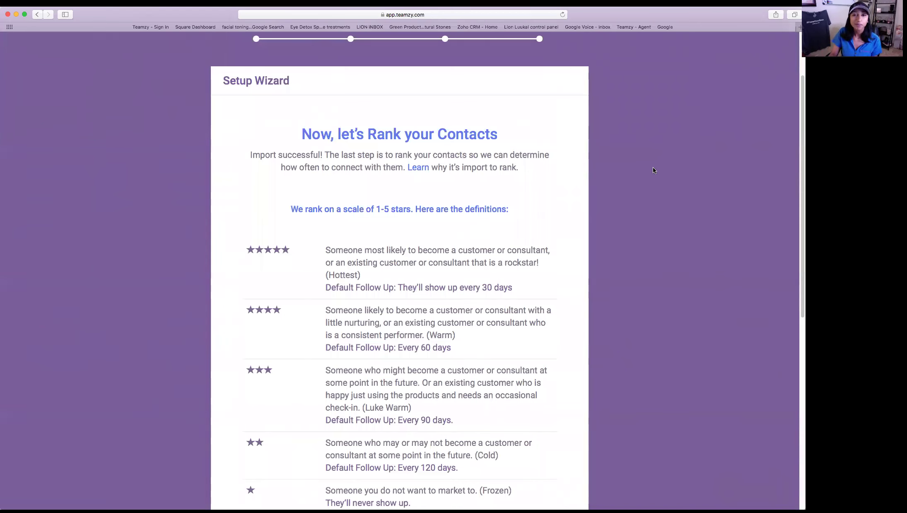
scroll(662, 224, "down", 3)
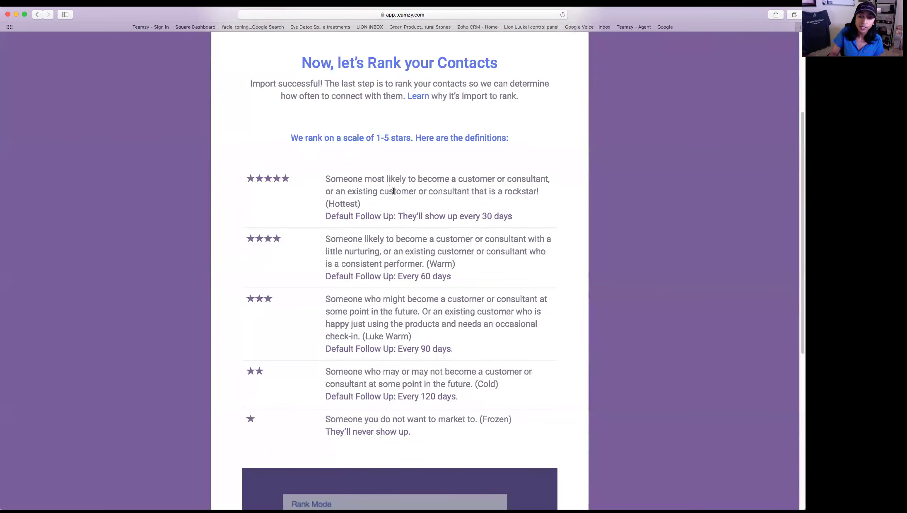
left_click_drag(526, 217, 323, 217)
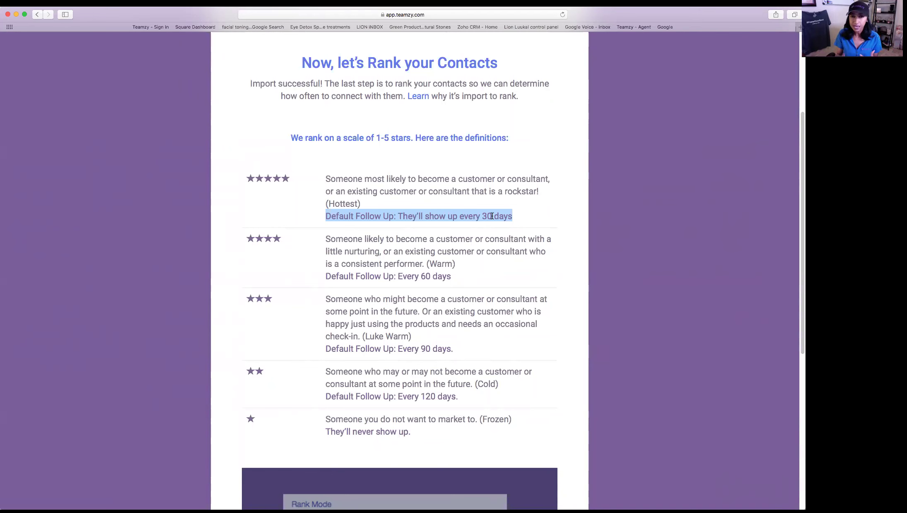
scroll(694, 226, "down", 3)
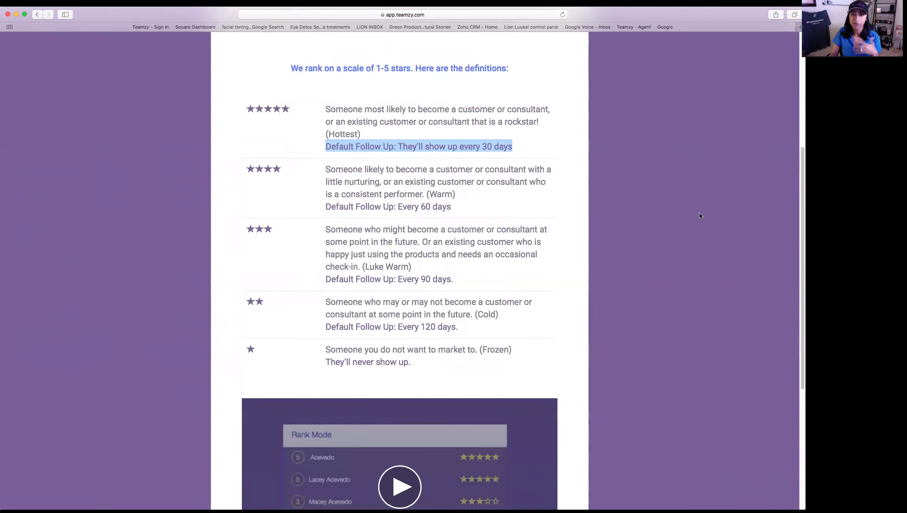
scroll(704, 209, "down", 10)
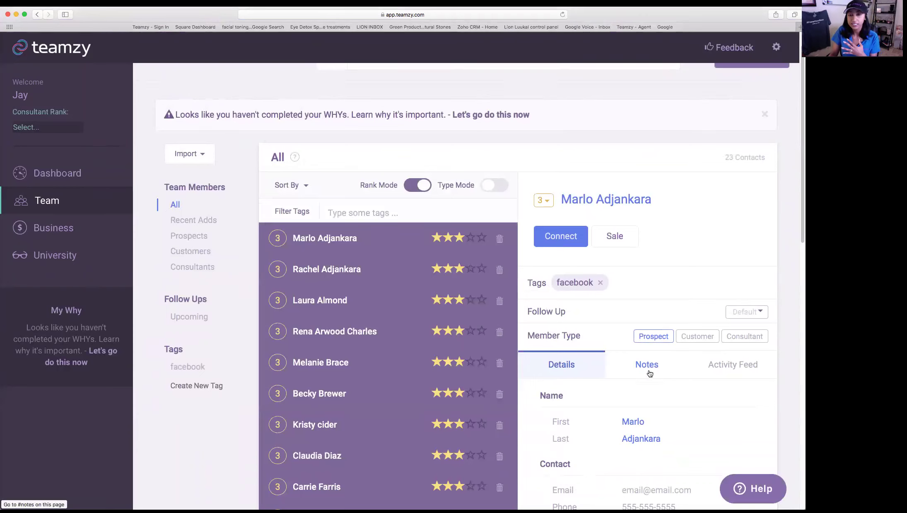
scroll(650, 387, "down", 1)
left_click_drag(269, 138, 284, 137)
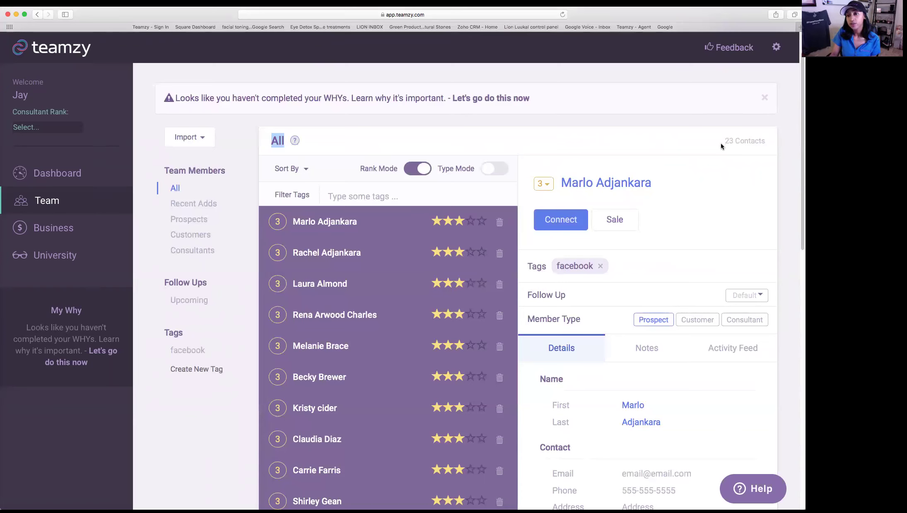
left_click_drag(723, 144, 772, 144)
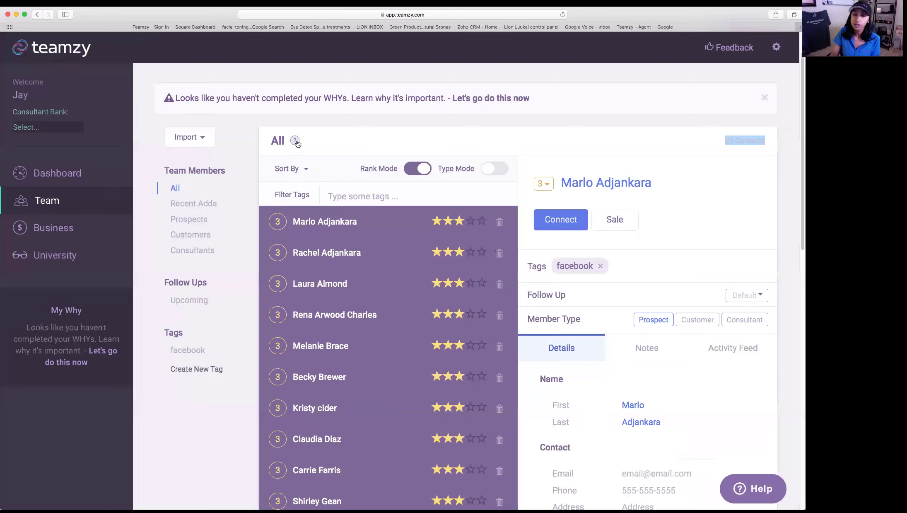
left_click(561, 227)
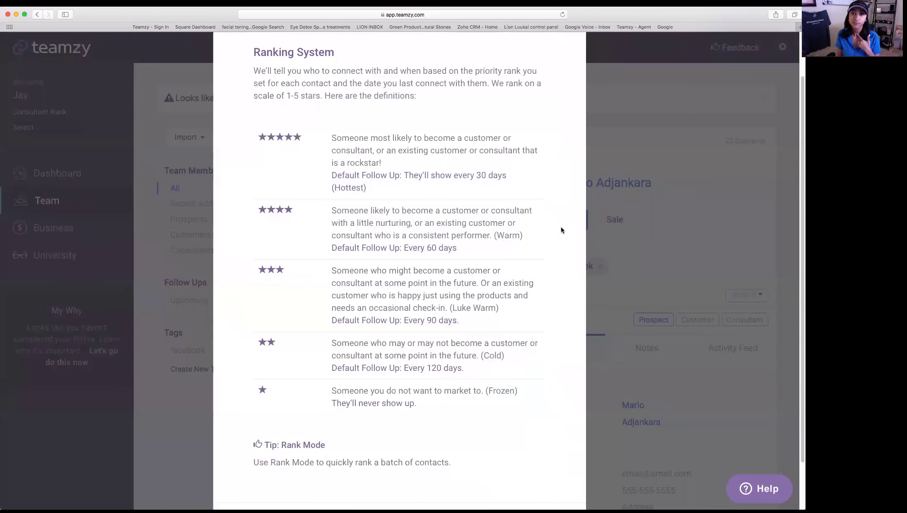
left_click(627, 195)
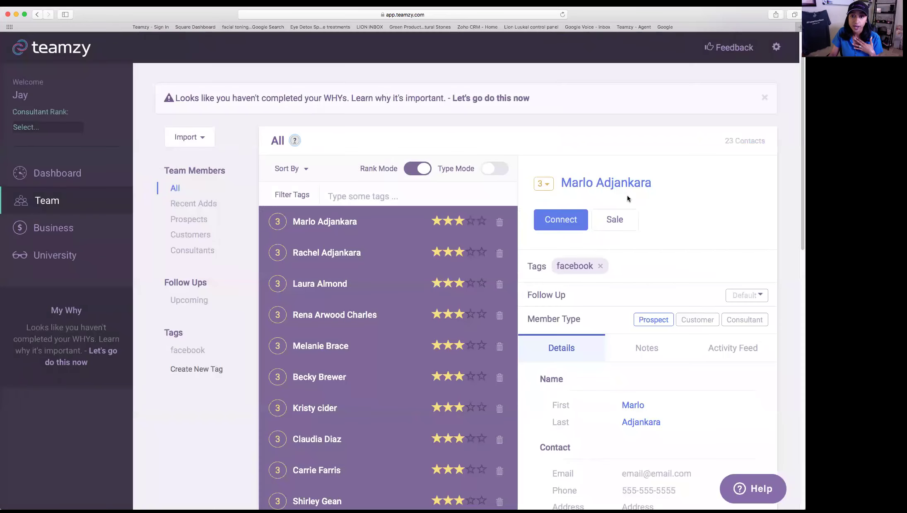
scroll(658, 275, "down", 2)
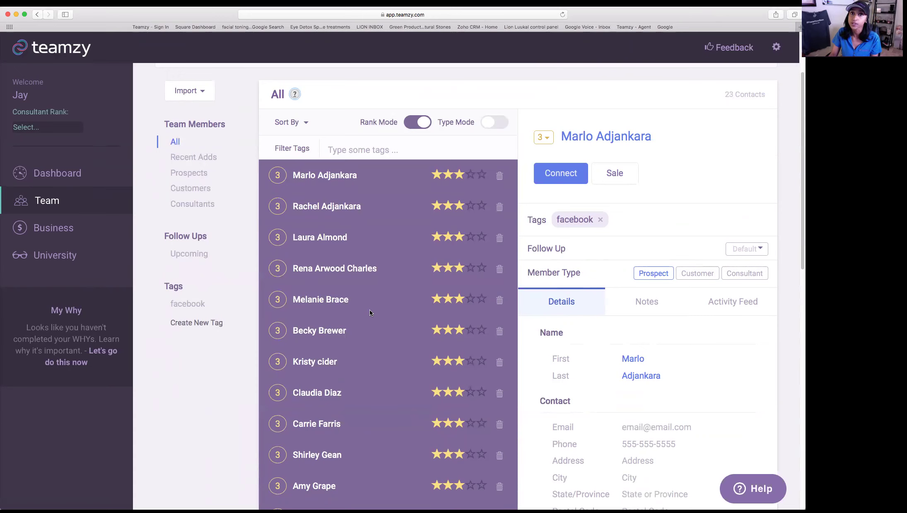
- Rank the first contact 4 stars and the second contact 2 stars
scroll(370, 313, "down", 1)
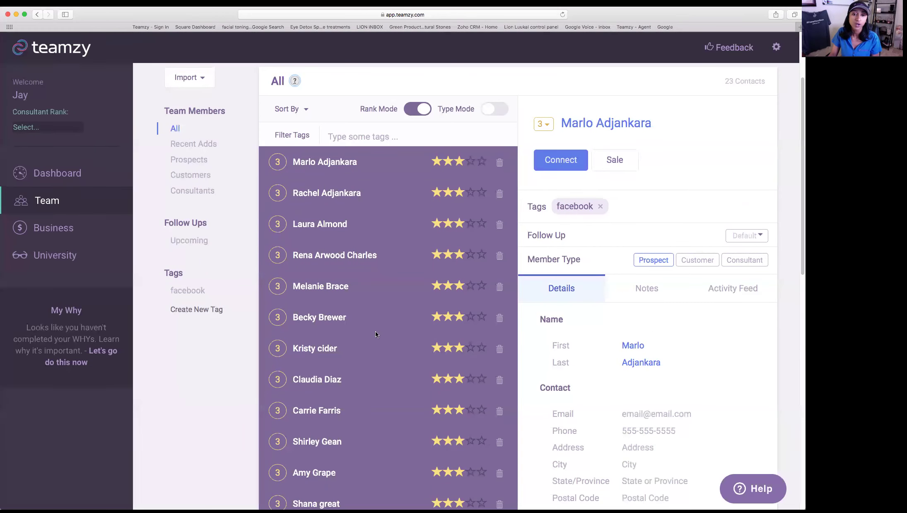
left_click(470, 161)
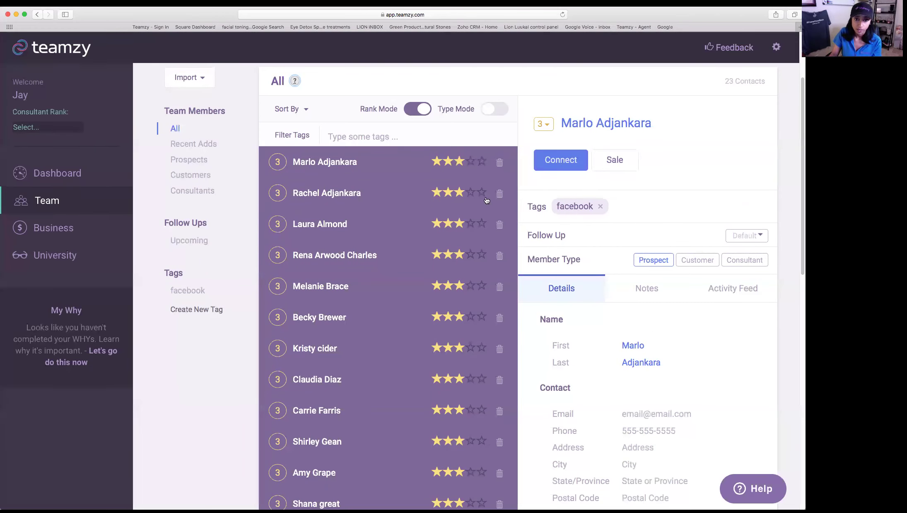
scroll(485, 201, "down", 2)
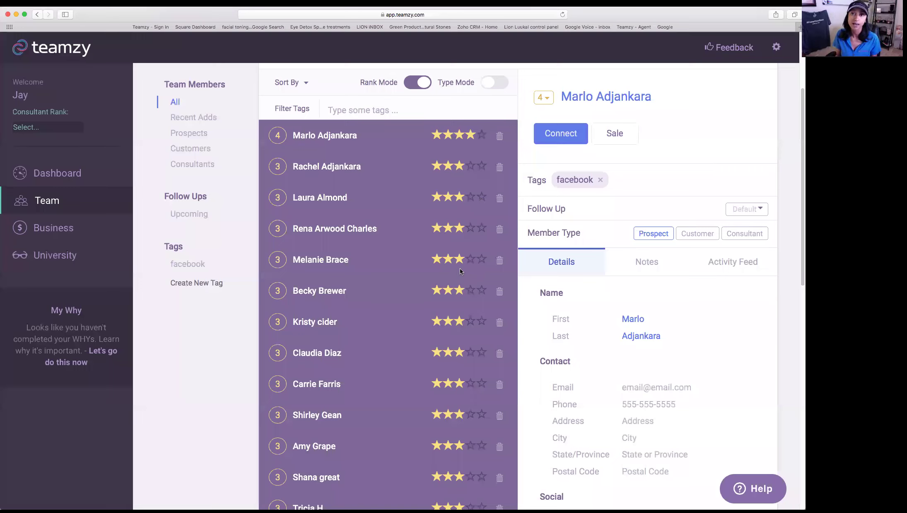
scroll(460, 268, "down", 2)
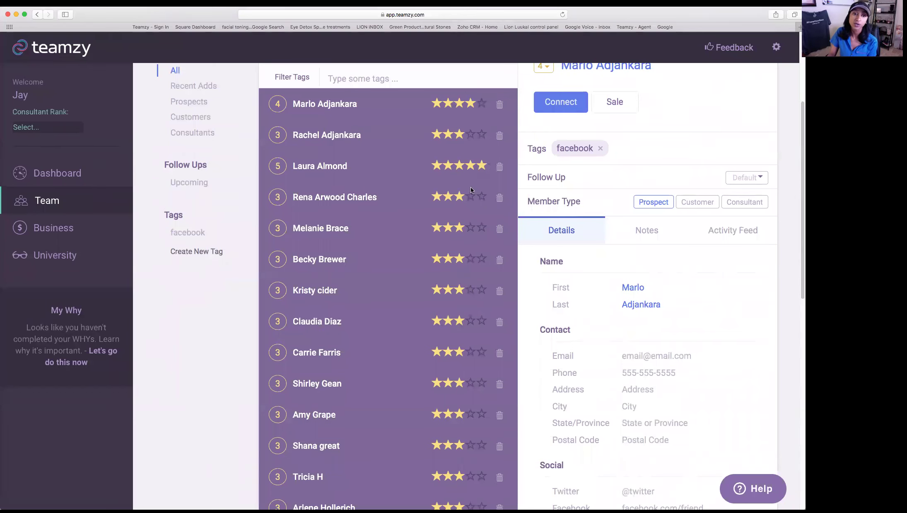
left_click(448, 135)
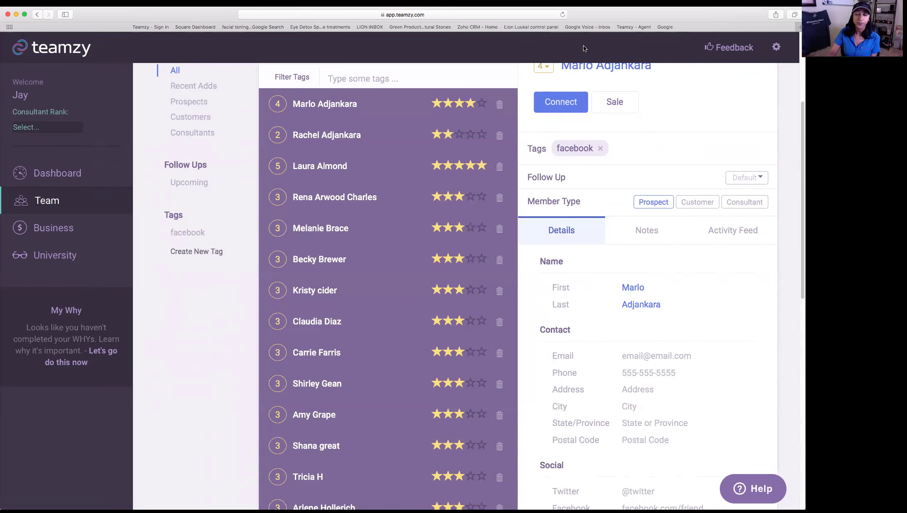
scroll(479, 195, "down", 3)
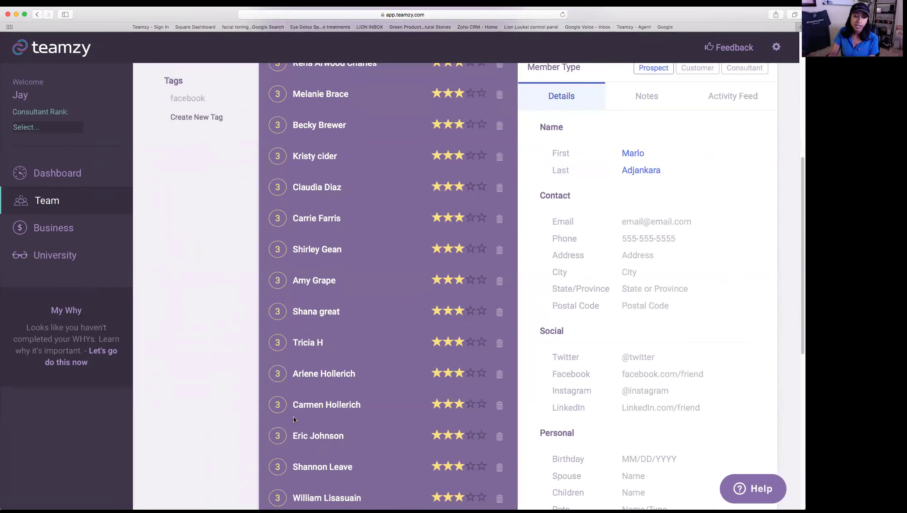
scroll(485, 375, "down", 3)
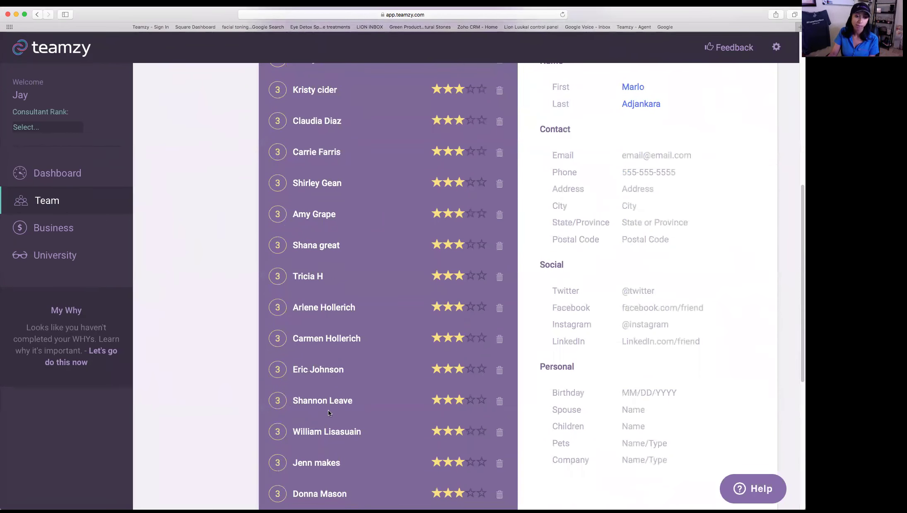
left_click(481, 368)
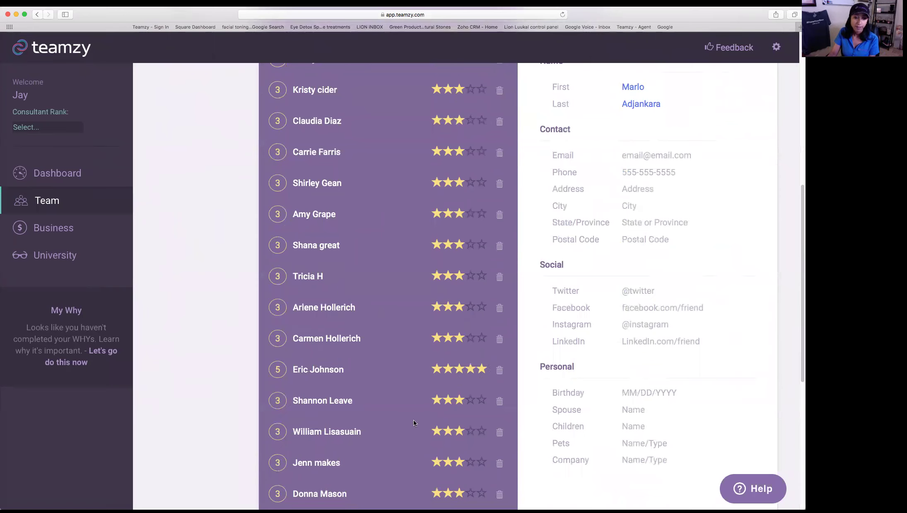
scroll(486, 421, "down", 1)
left_click(482, 419)
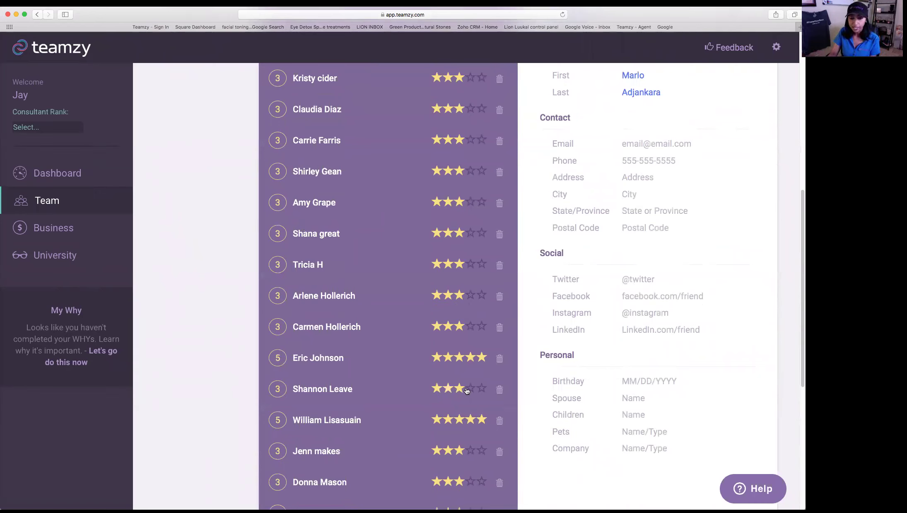
left_click(500, 392)
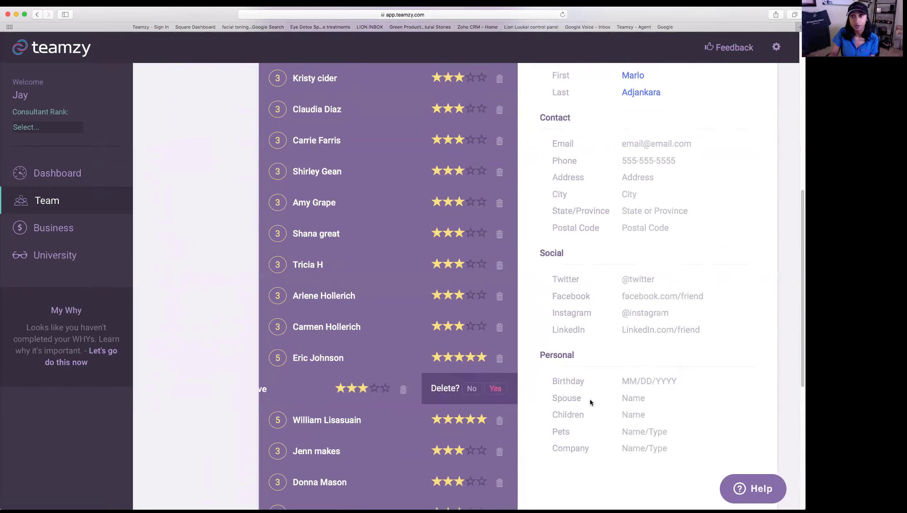
left_click(495, 389)
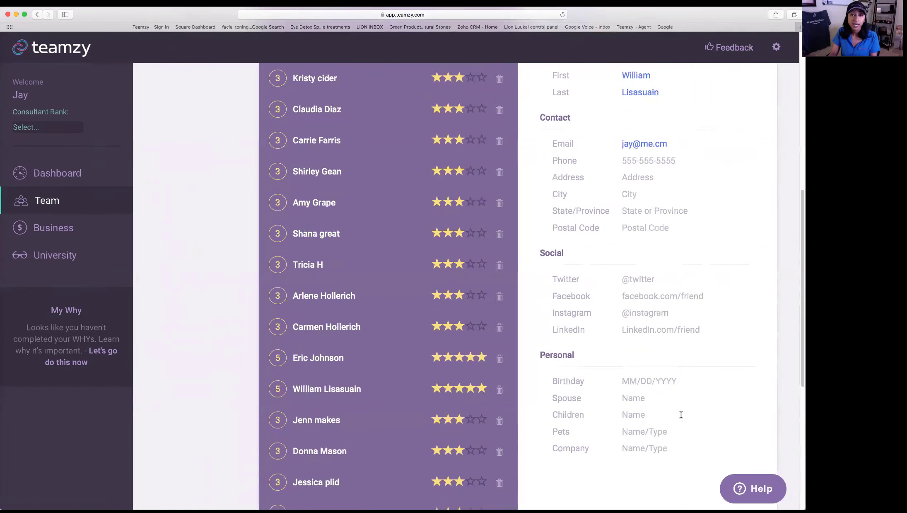
scroll(477, 391, "up", 5)
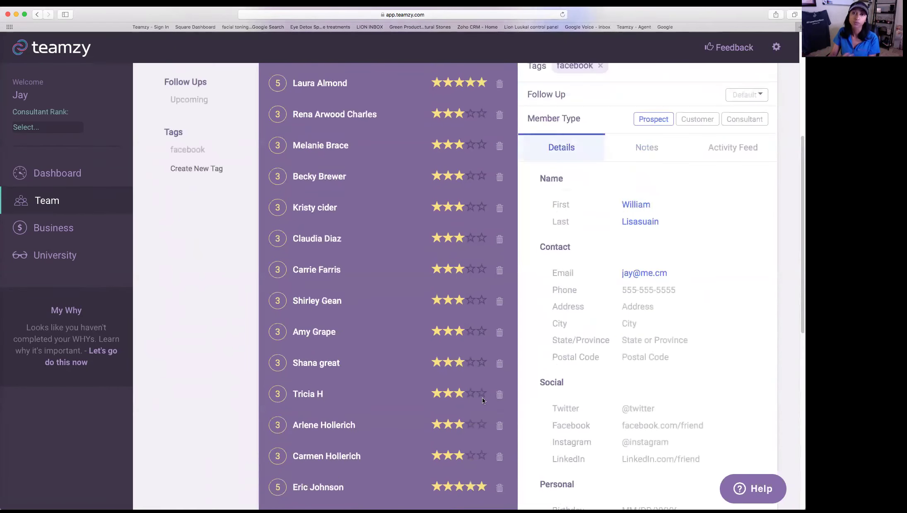
scroll(474, 404, "up", 3)
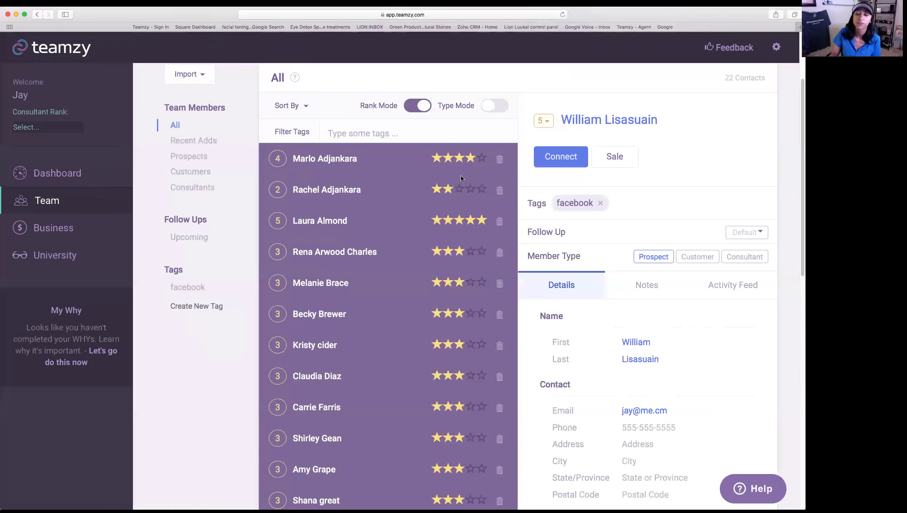
- Lower the second contact to 1 star and open the first contact's details
left_click(438, 190)
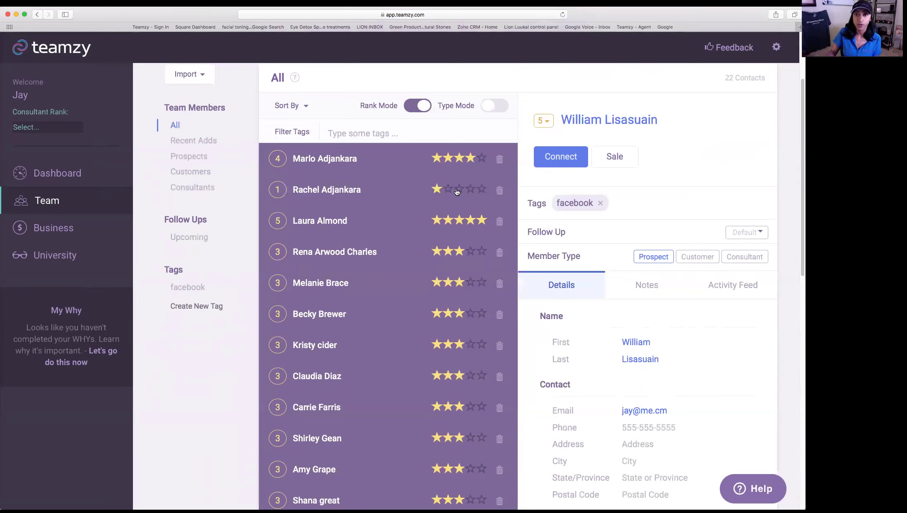
left_click(317, 160)
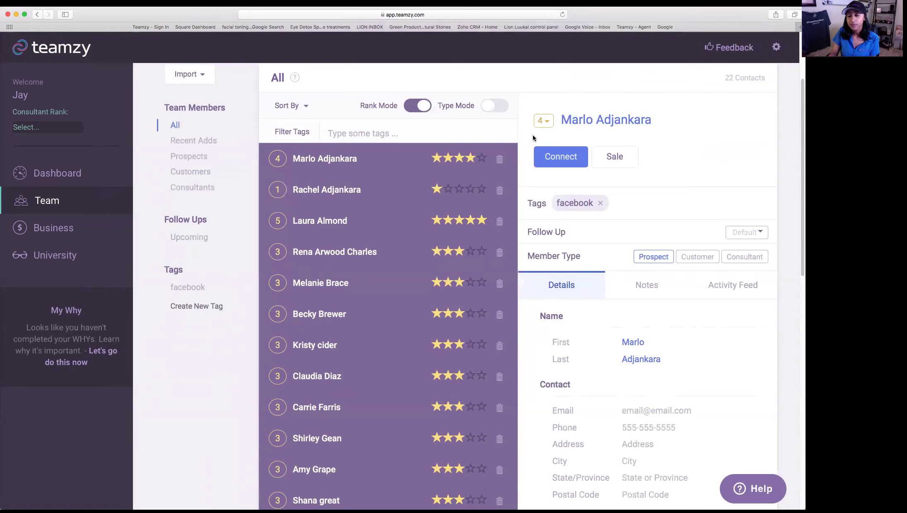
left_click_drag(656, 124, 564, 121)
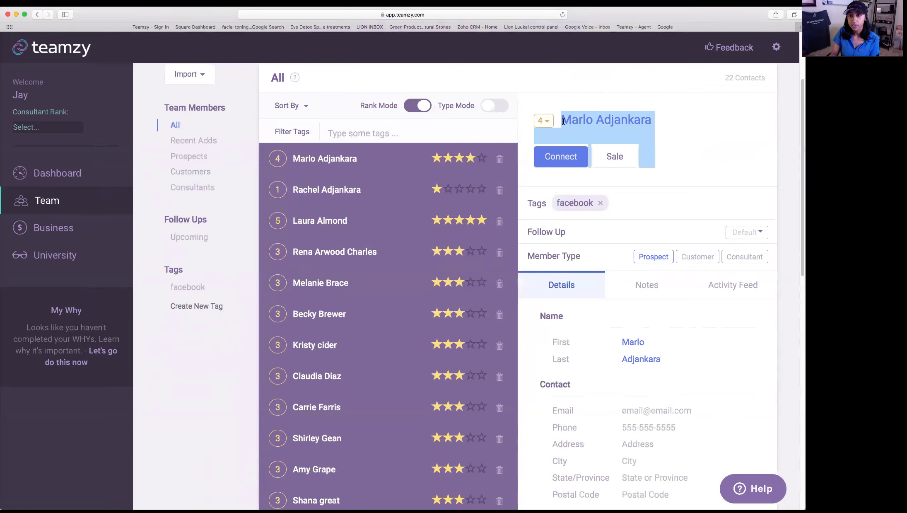
scroll(714, 202, "down", 1)
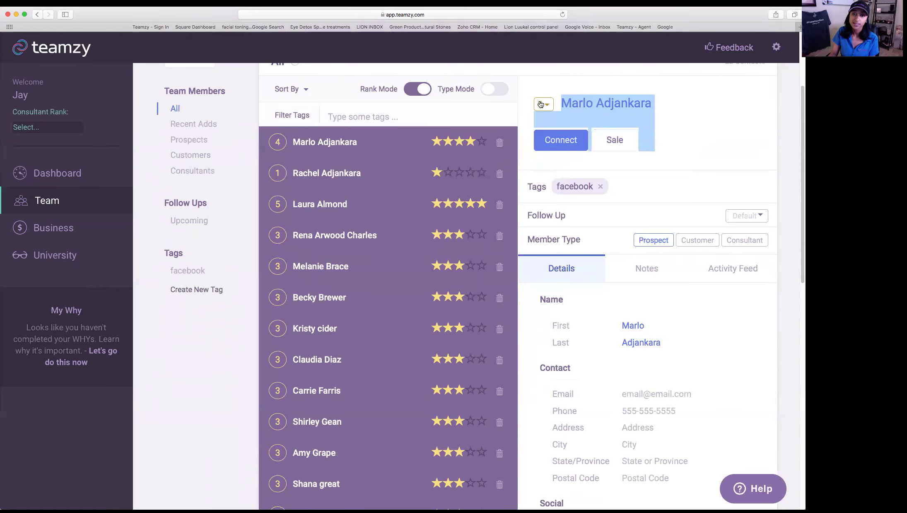
scroll(714, 159, "down", 2)
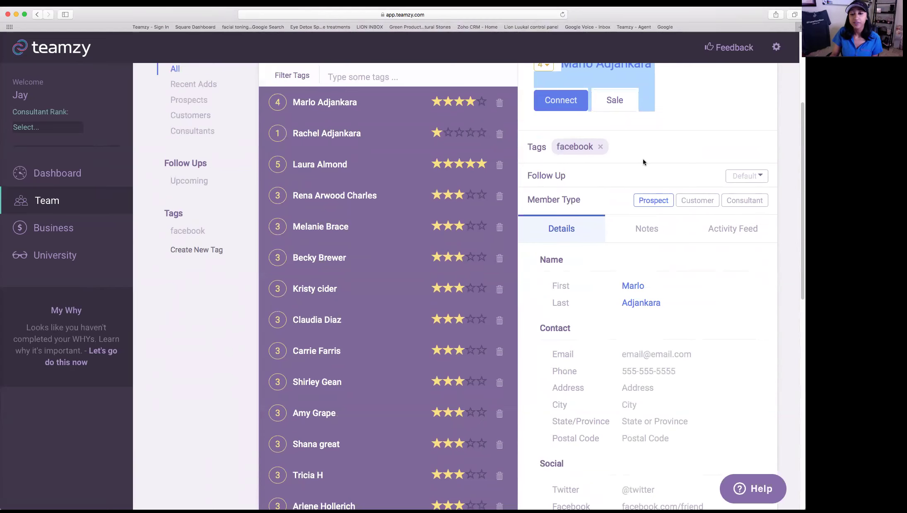
scroll(642, 159, "down", 1)
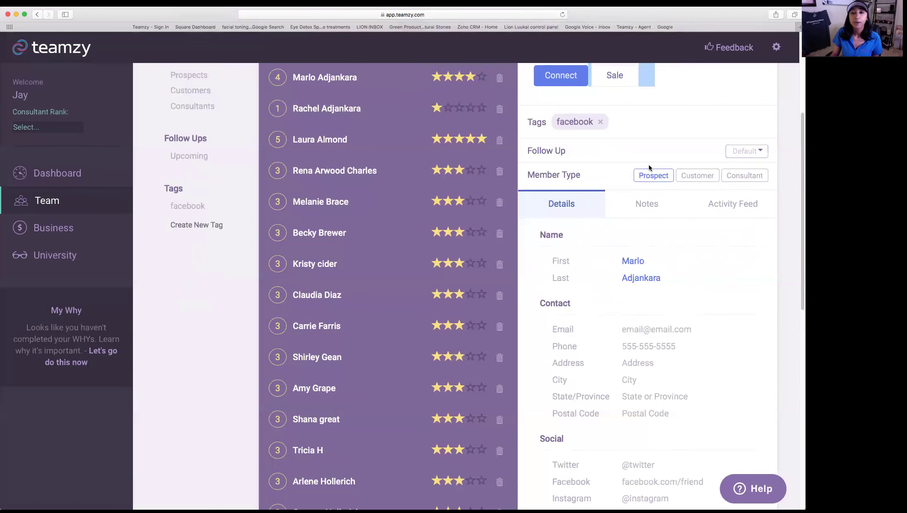
scroll(649, 164, "up", 2)
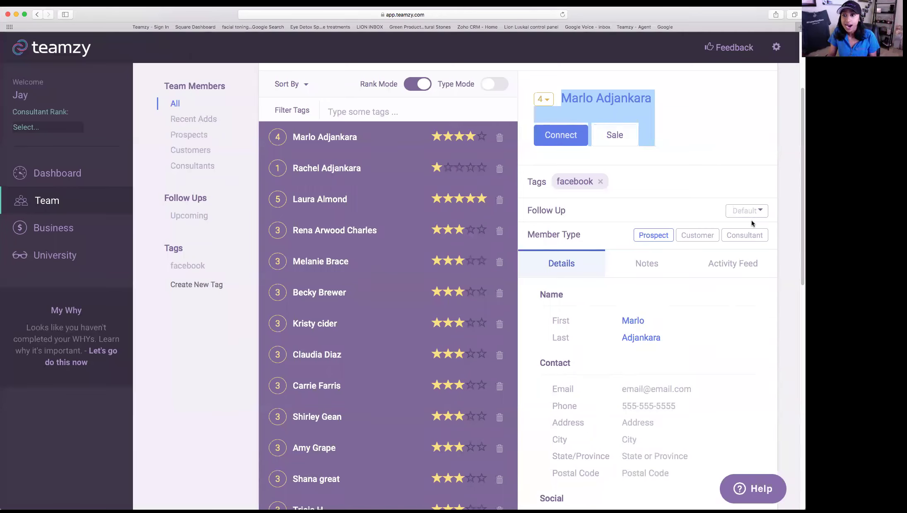
- Set the contact's follow-up to the custom date August 9, 2017 (08/09/2017)
left_click(758, 212)
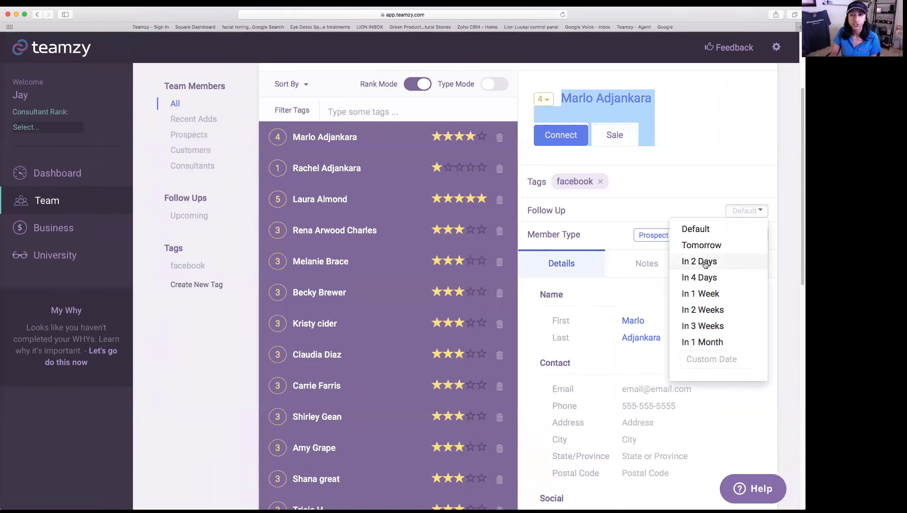
left_click(723, 362)
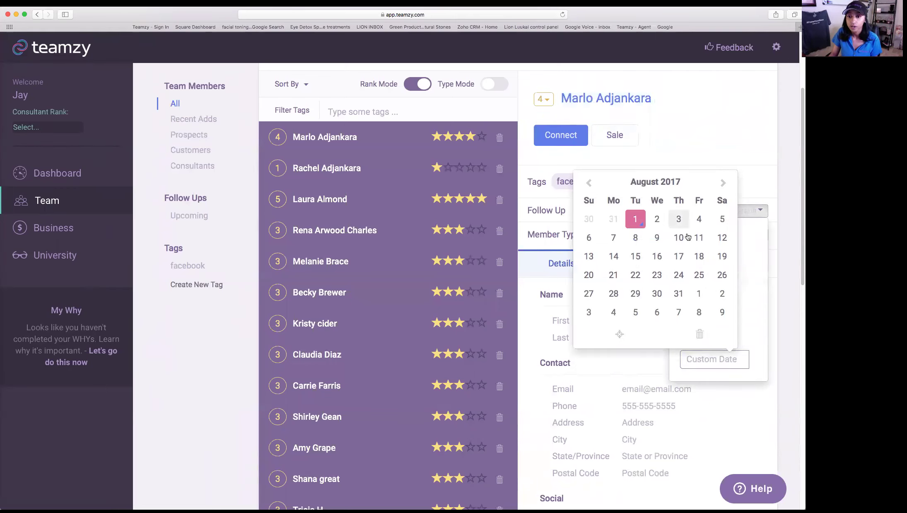
left_click(657, 237)
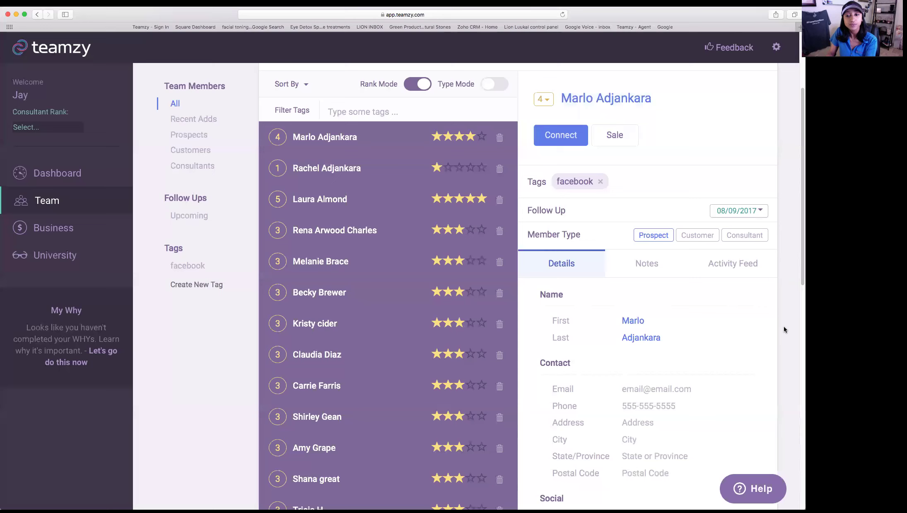
scroll(710, 198, "down", 1)
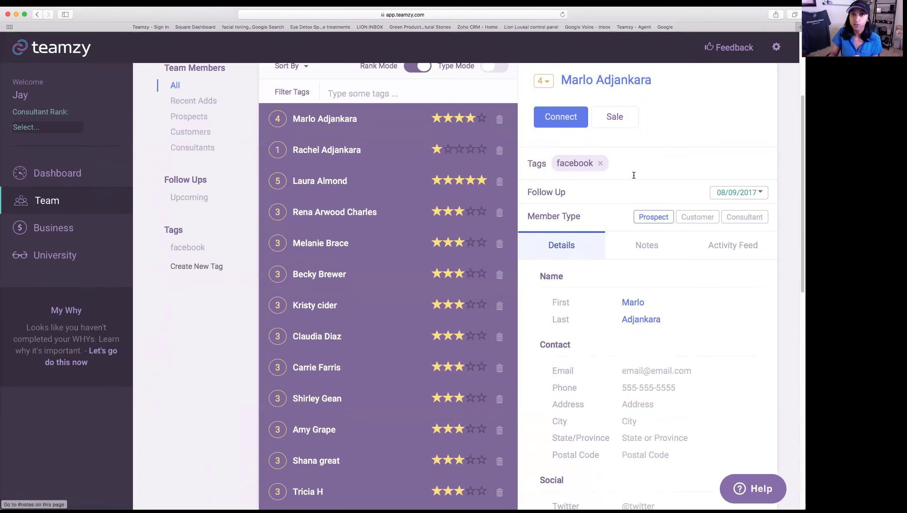
scroll(633, 178, "up", 2)
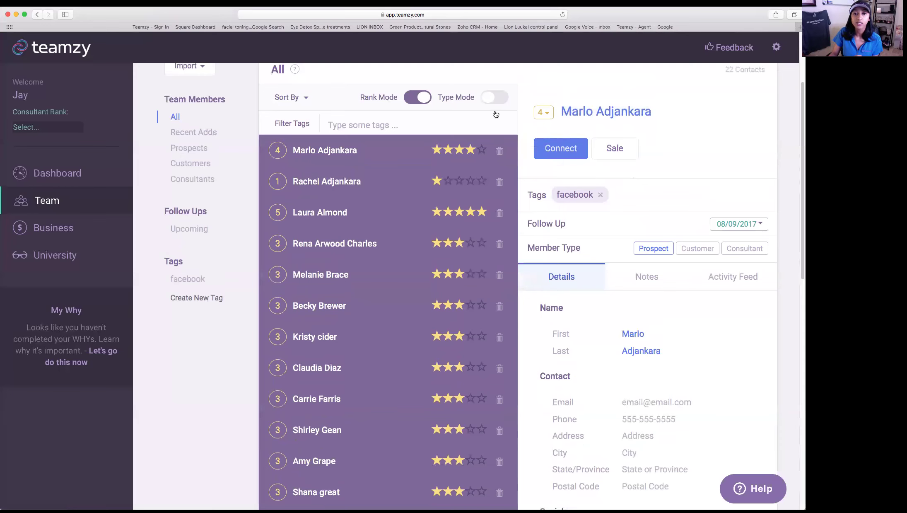
- Switch the list to member types; make the first contact a Customer and two others Consultants
left_click(495, 97)
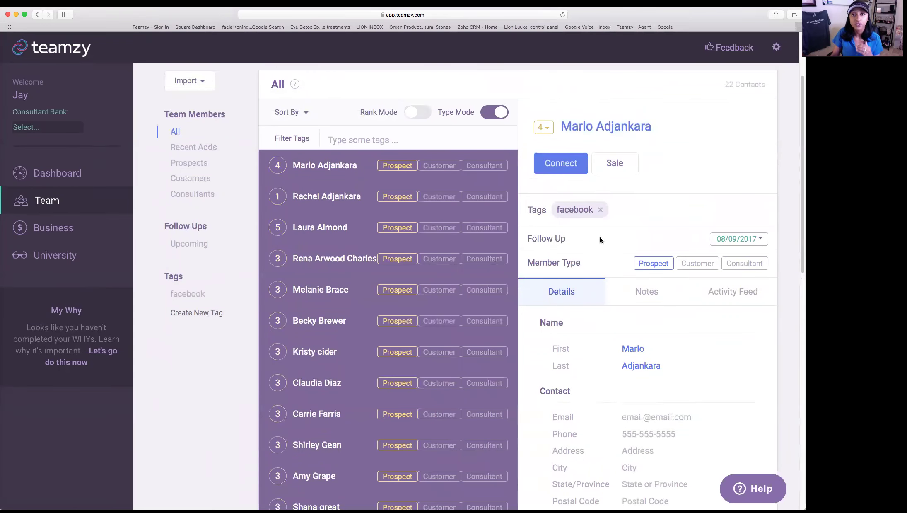
scroll(638, 238, "down", 1)
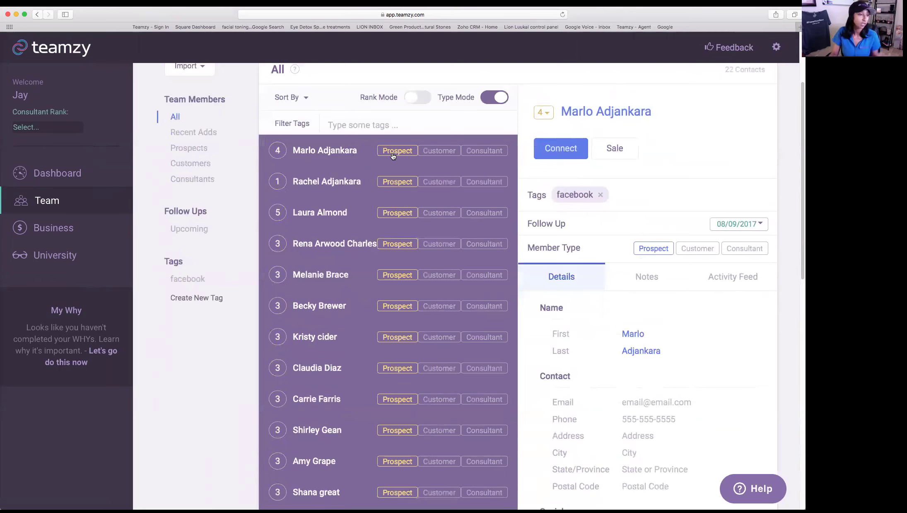
left_click(445, 151)
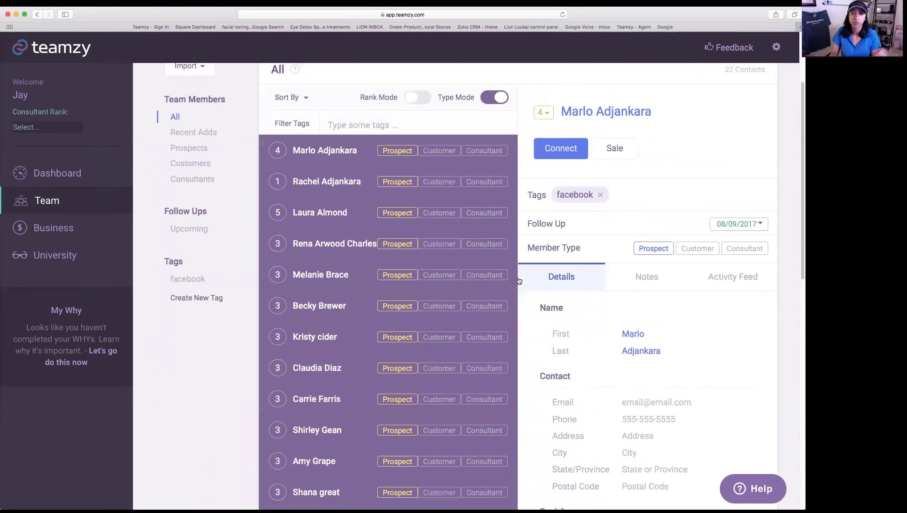
left_click(467, 217)
scroll(420, 327, "down", 1)
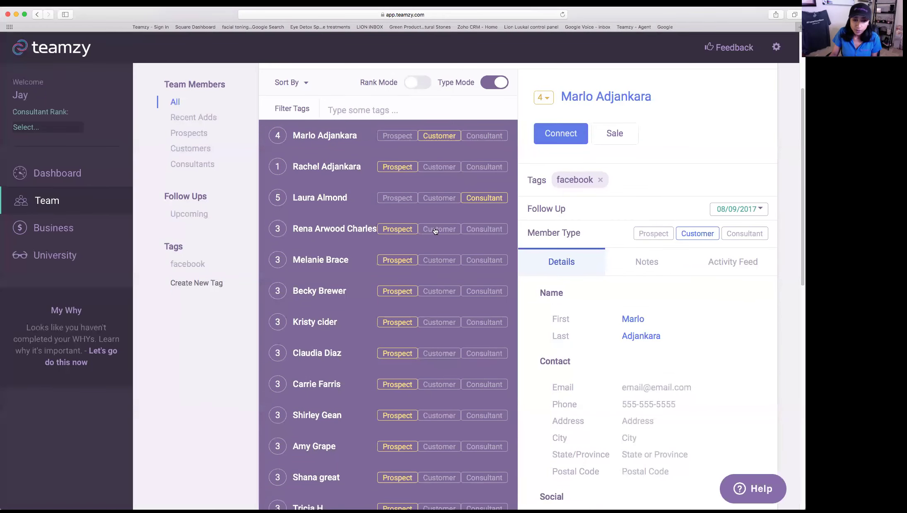
left_click(497, 260)
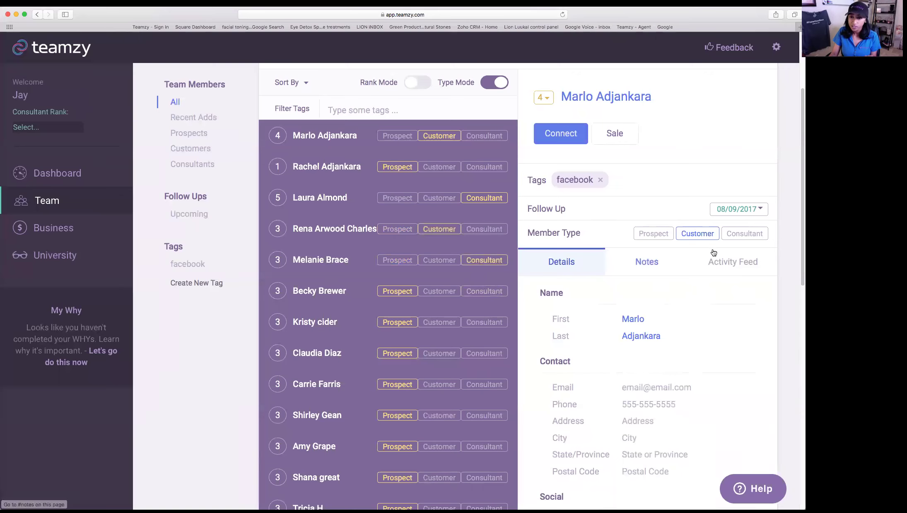
- Make the first contact a Consultant and the fifth a personally sponsored Downline Consultant
left_click(744, 234)
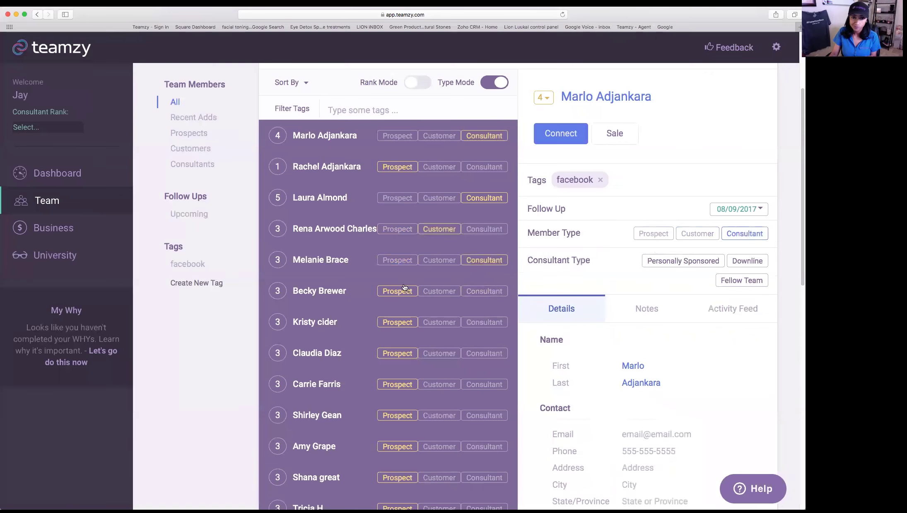
left_click(318, 261)
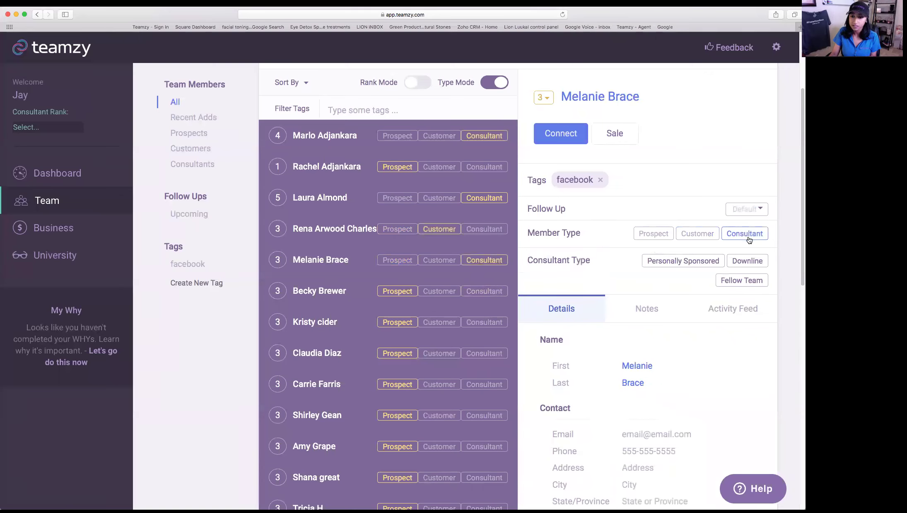
left_click(703, 265)
left_click(745, 262)
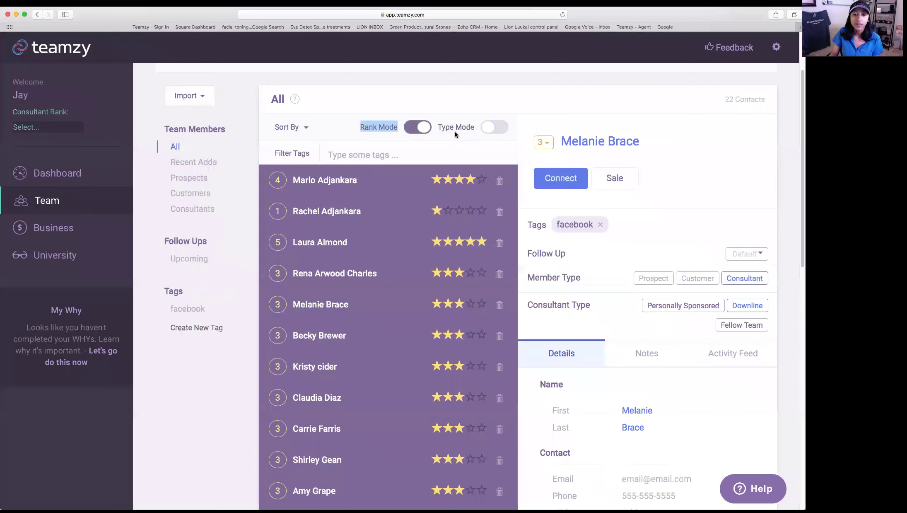
triple_click(473, 124)
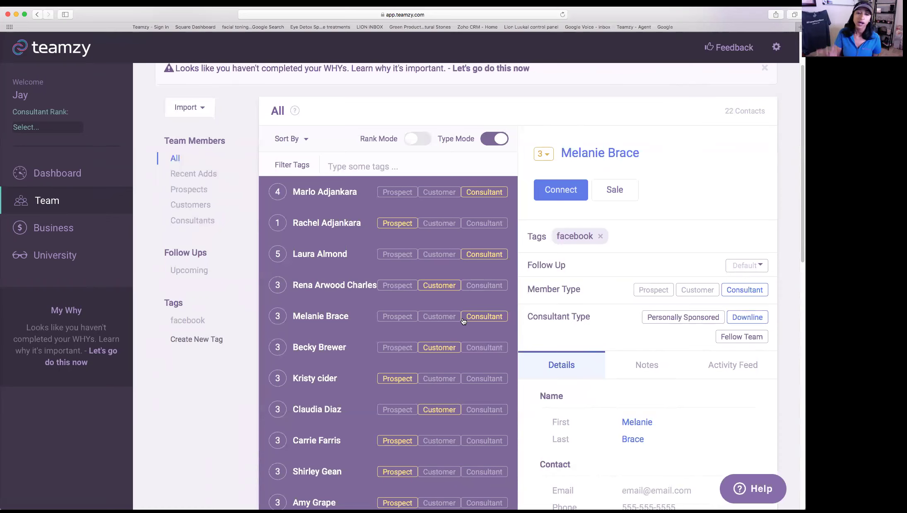
left_click(347, 201)
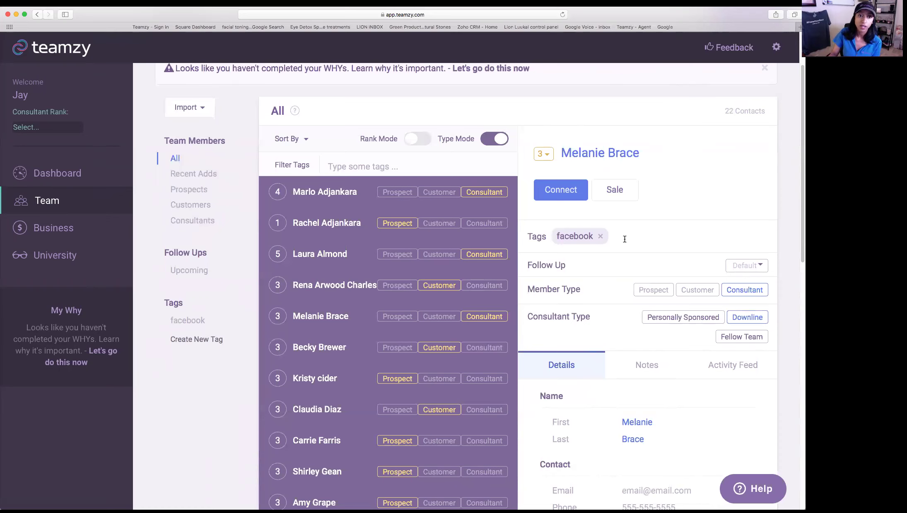
- Enter the contact's email address in the Email field and save it
scroll(625, 239, "down", 3)
scroll(625, 239, "down", 3)
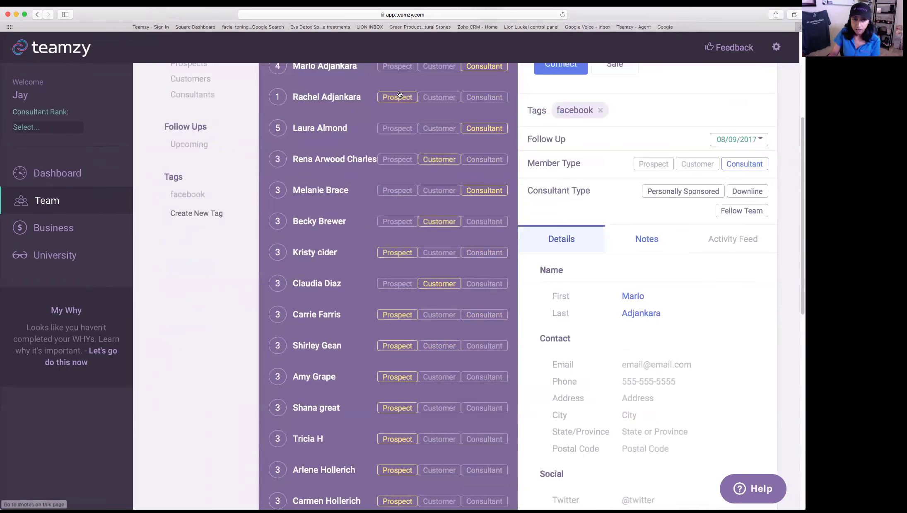
scroll(667, 107, "up", 3)
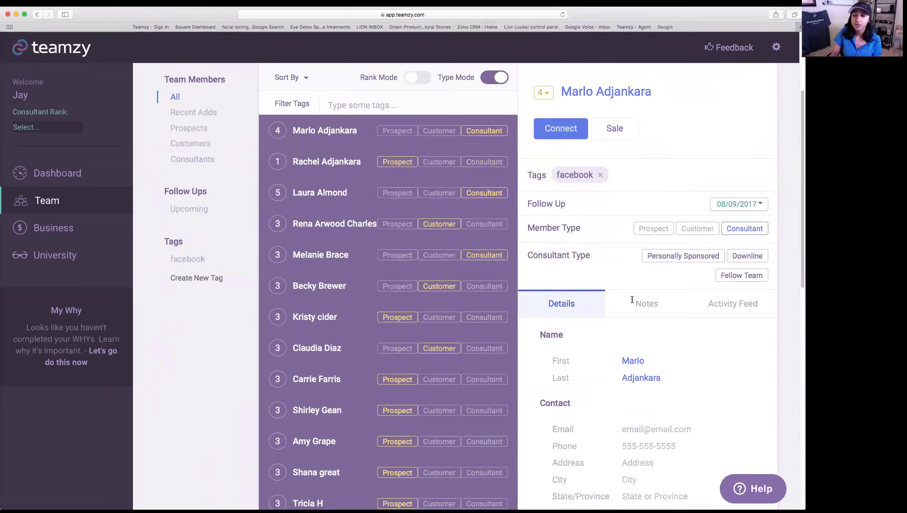
scroll(635, 290, "down", 3)
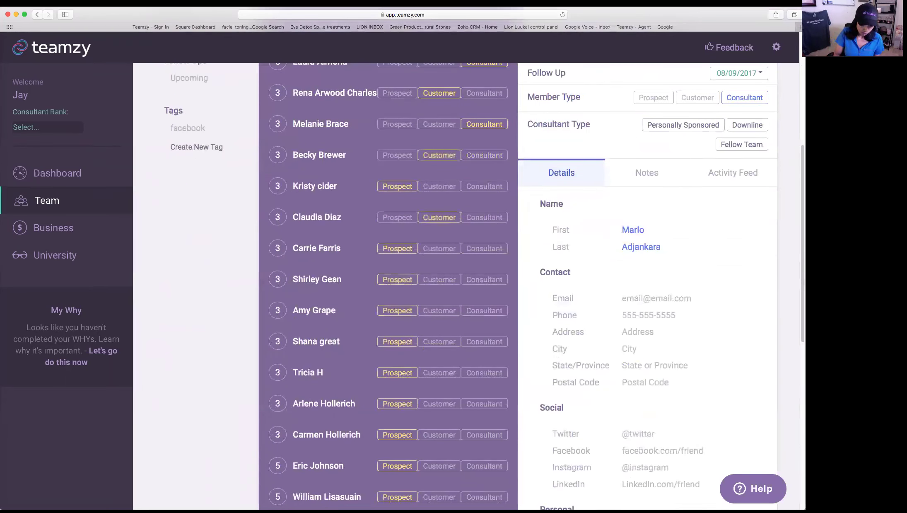
left_click(656, 298)
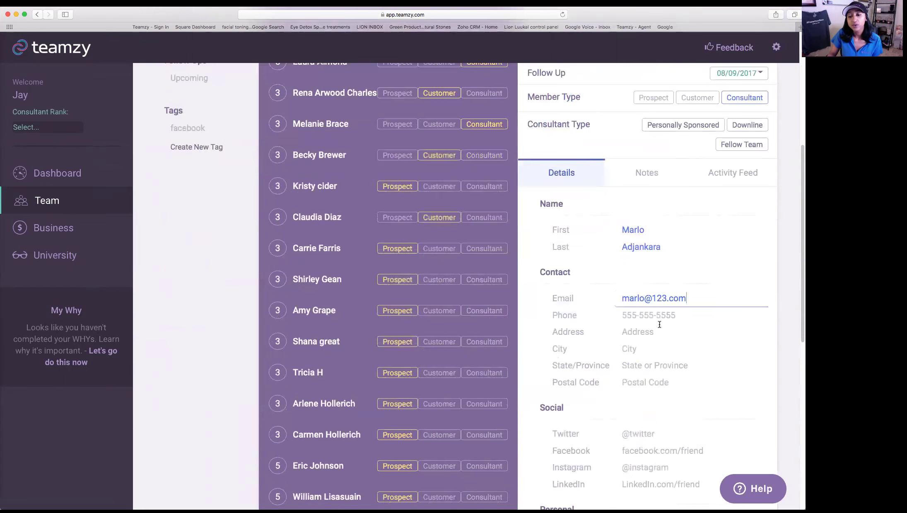
left_click(755, 337)
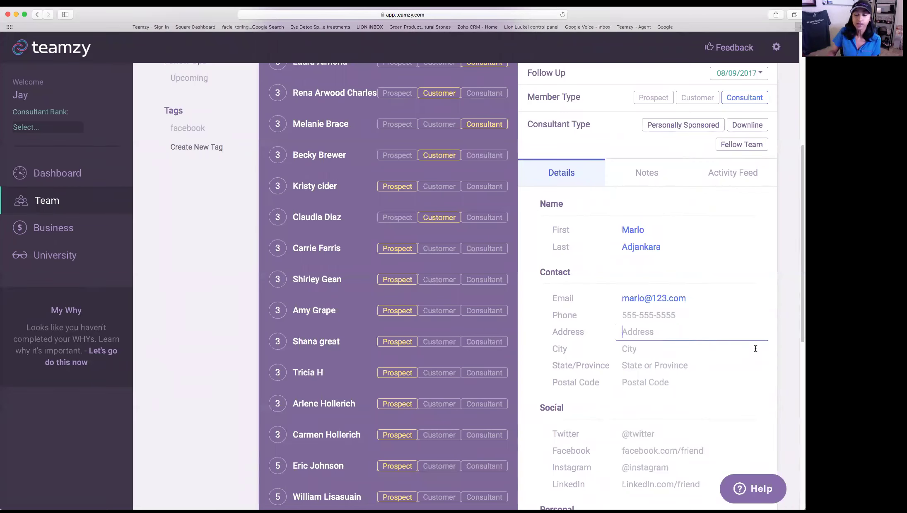
- Scroll through the rest of the contact's record to review it
scroll(756, 347, "down", 2)
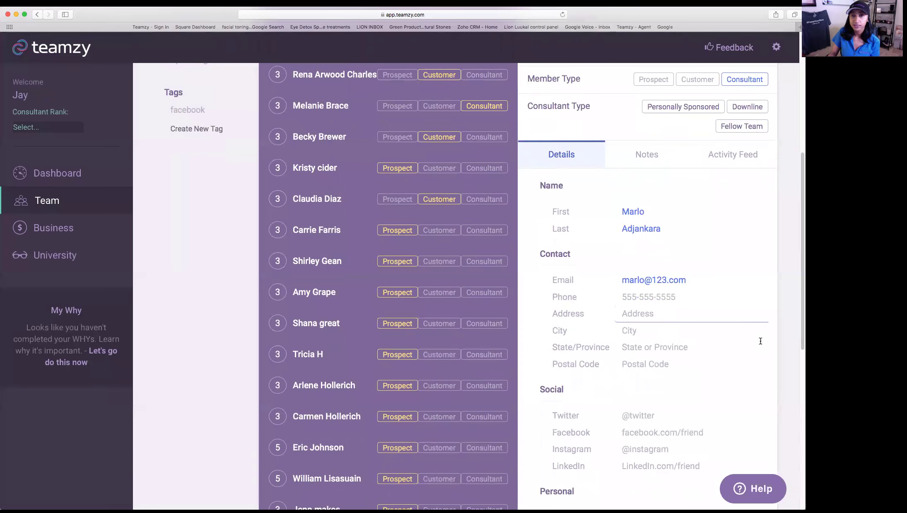
scroll(759, 344, "down", 5)
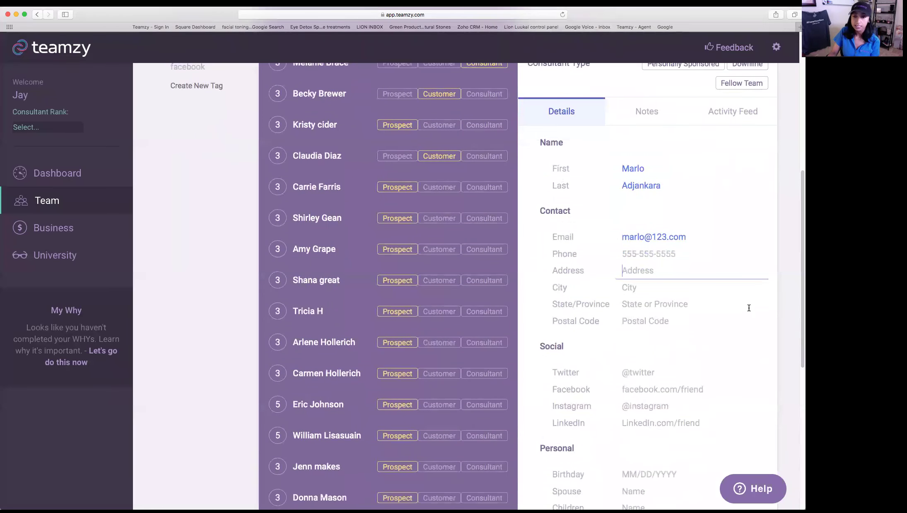
scroll(683, 315, "down", 2)
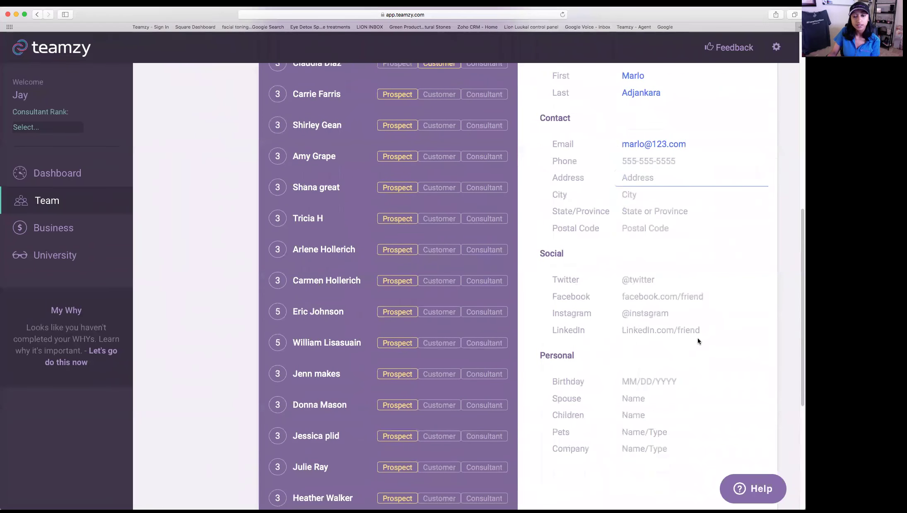
scroll(665, 403, "down", 3)
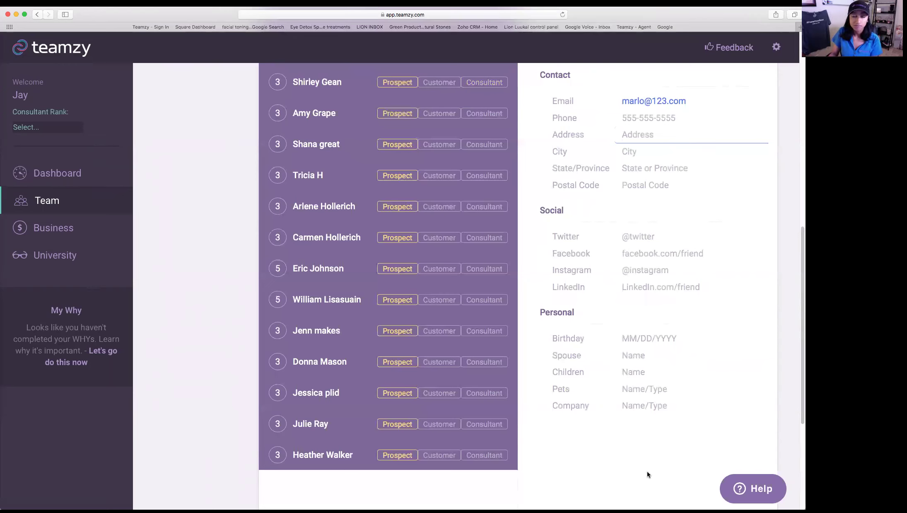
scroll(648, 475, "up", 4)
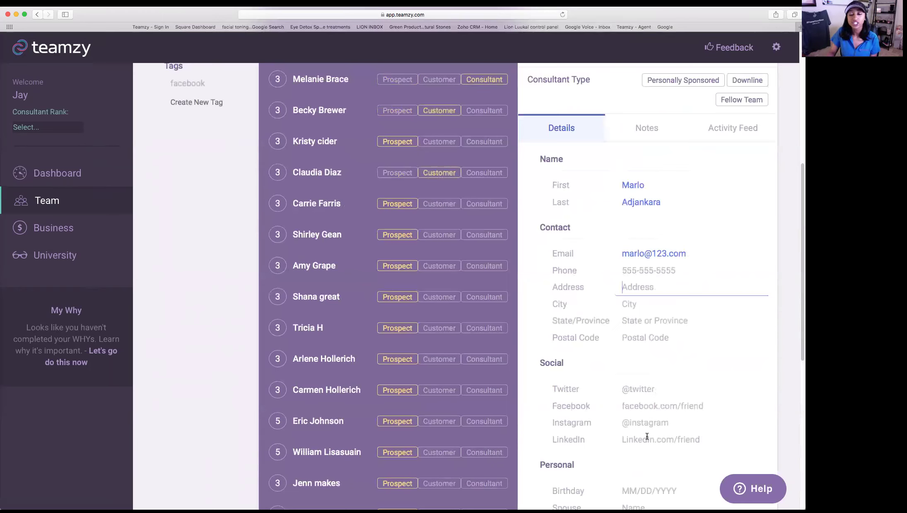
scroll(652, 416, "up", 4)
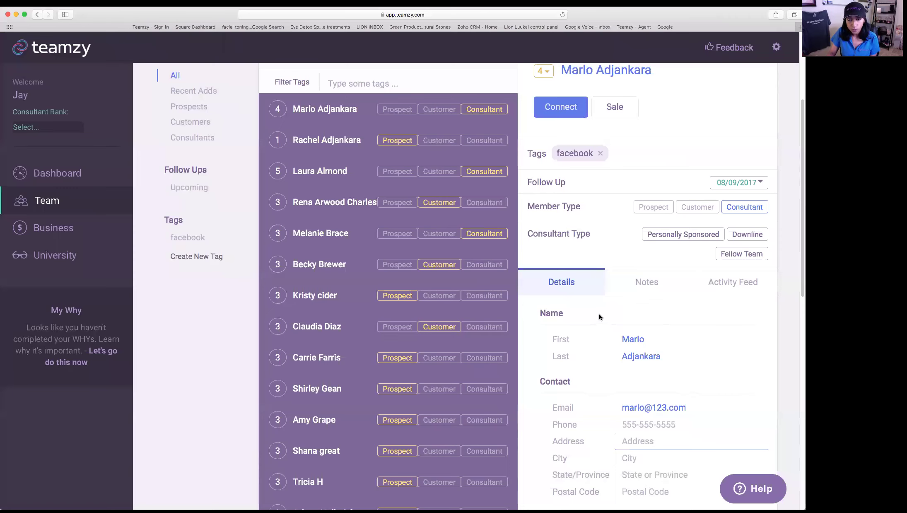
scroll(564, 303, "up", 1)
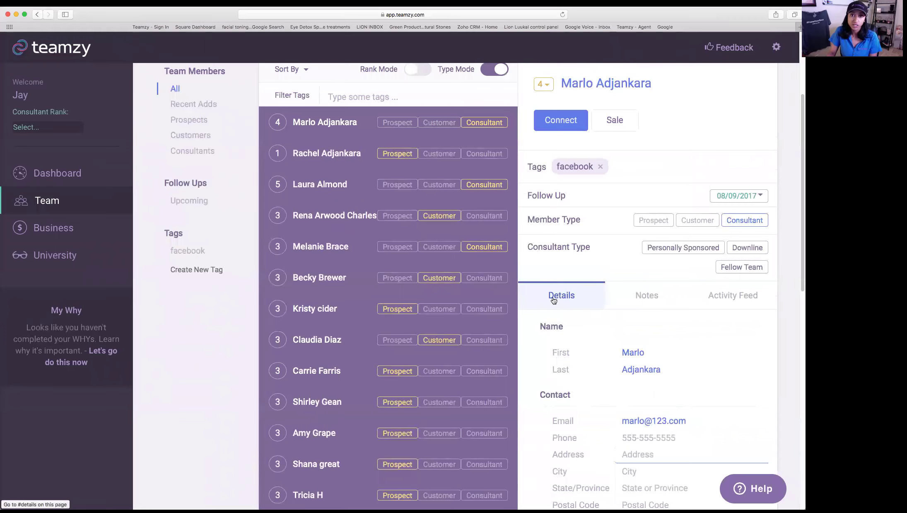
- Add the note 'sensitive skin' to the contact, then view its Activity Feed
left_click(656, 302)
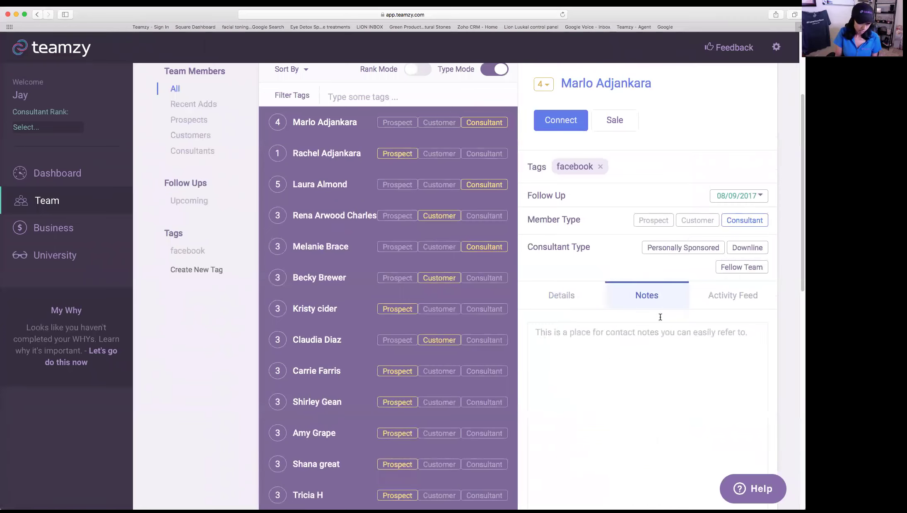
scroll(660, 317, "down", 1)
type("s")
key("BackSpace")
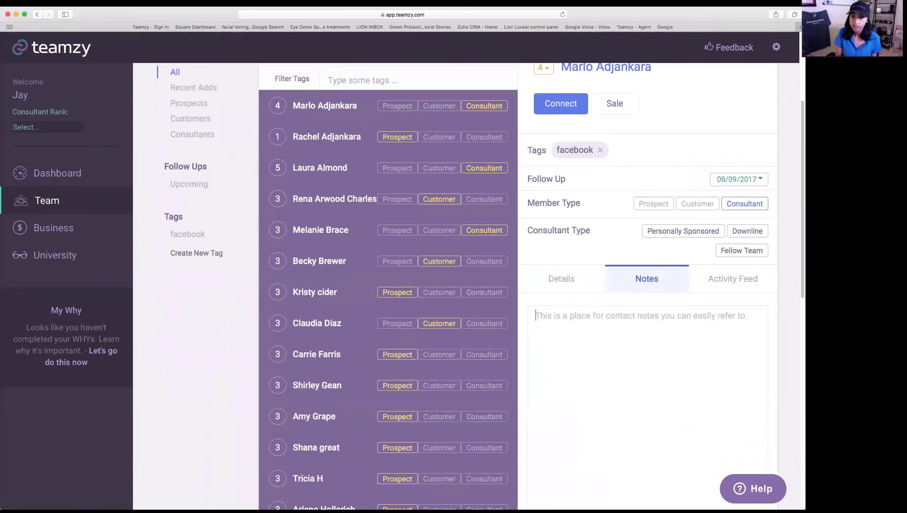
type("s")
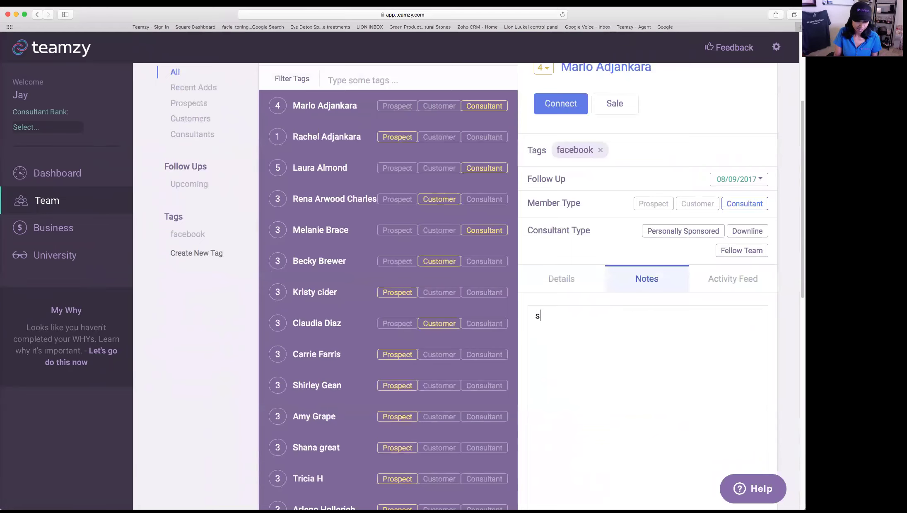
type("ensitive skin")
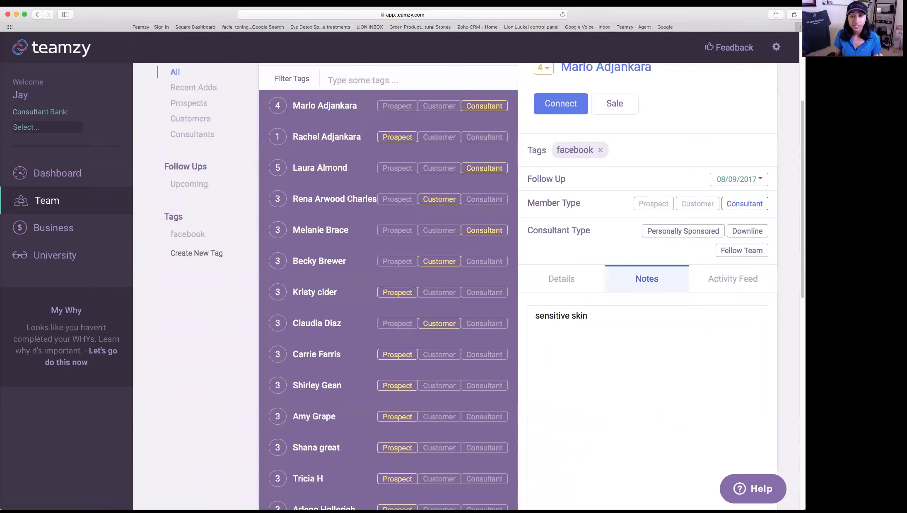
key("Return")
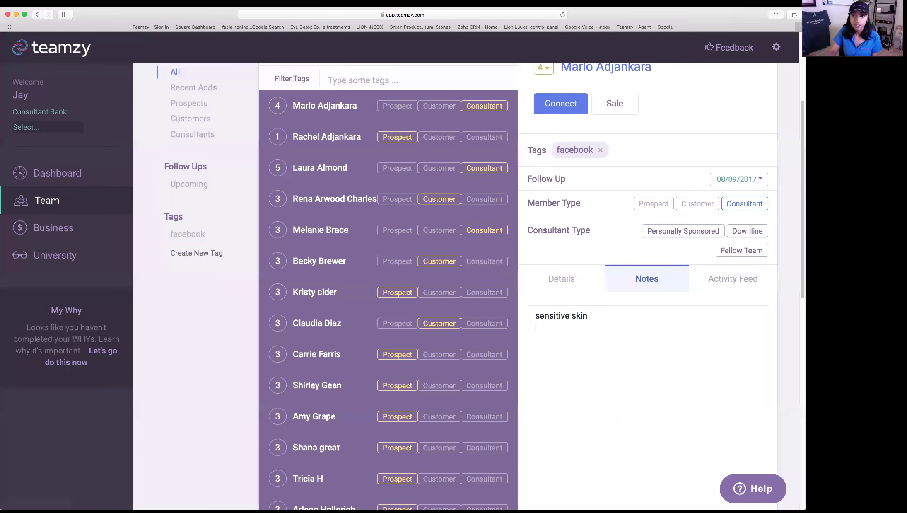
left_click(740, 278)
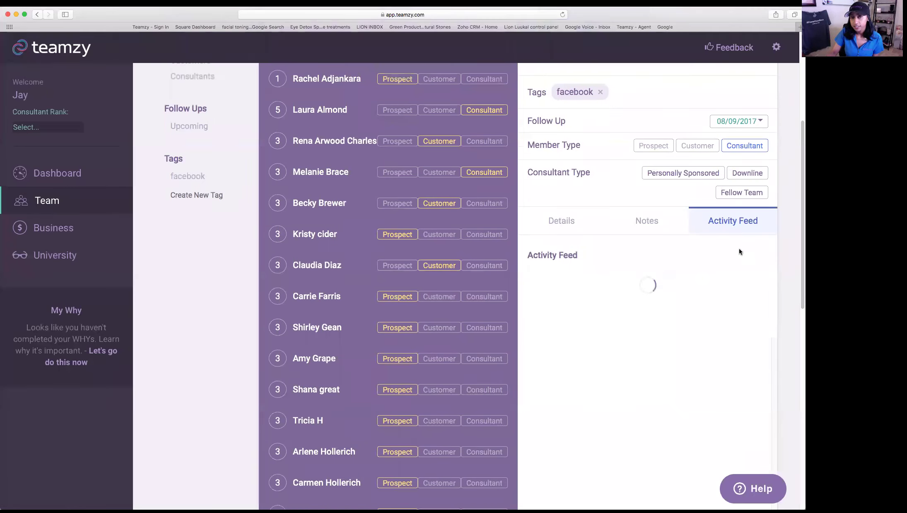
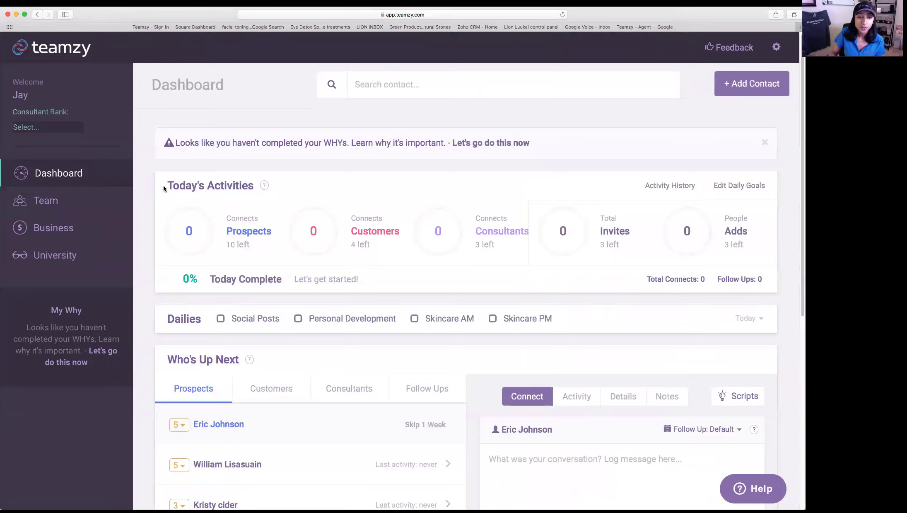
- Point out the Today's Activities heading, the 10 prospects left, and where daily goals are edited
left_click_drag(164, 188, 254, 188)
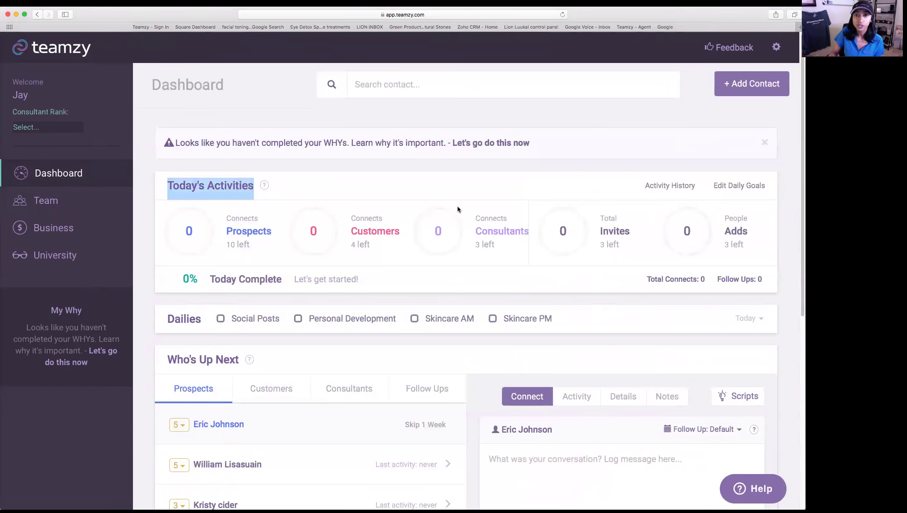
scroll(457, 209, "down", 2)
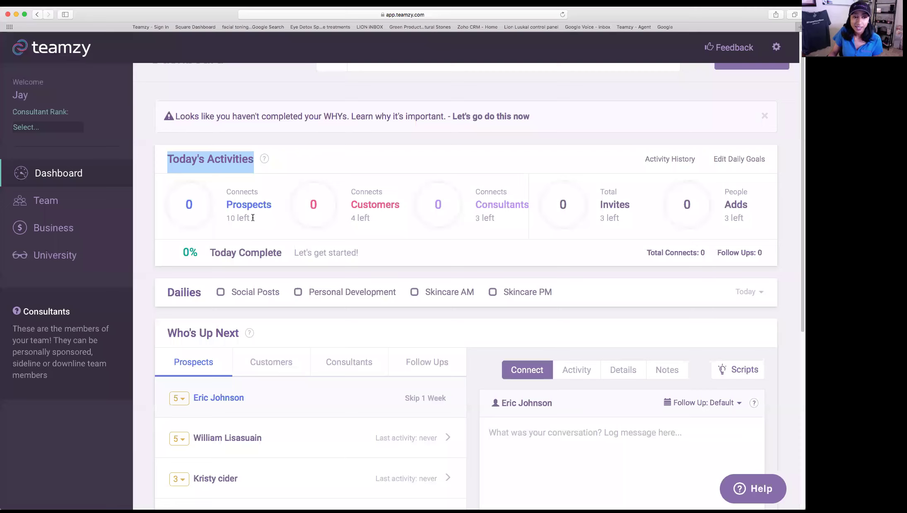
left_click_drag(226, 218, 254, 225)
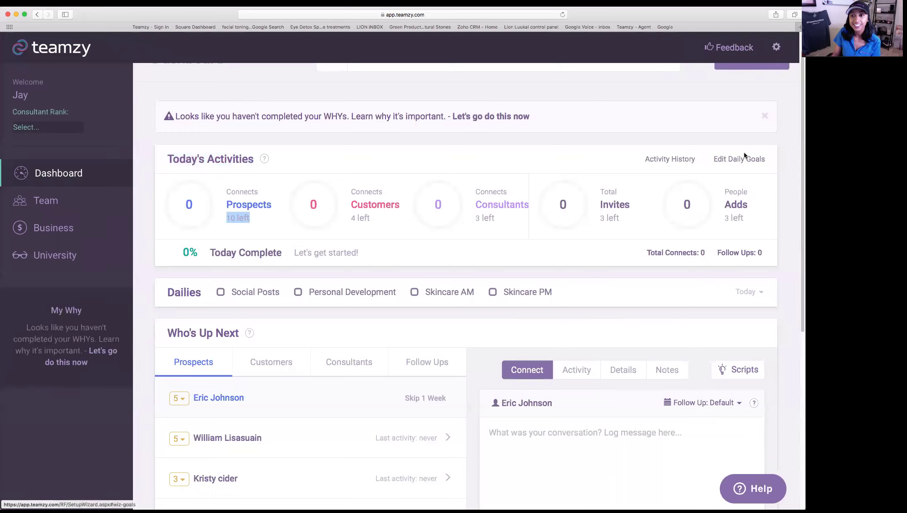
left_click(773, 162)
left_click_drag(773, 162, 714, 164)
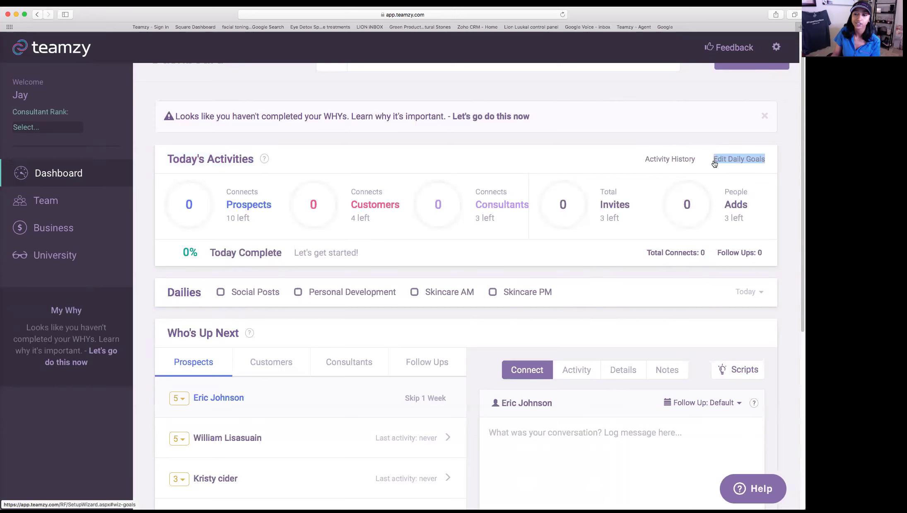
- Highlight the Invites stat and bring the Who's Up Next section into view
mouse_move(750, 189)
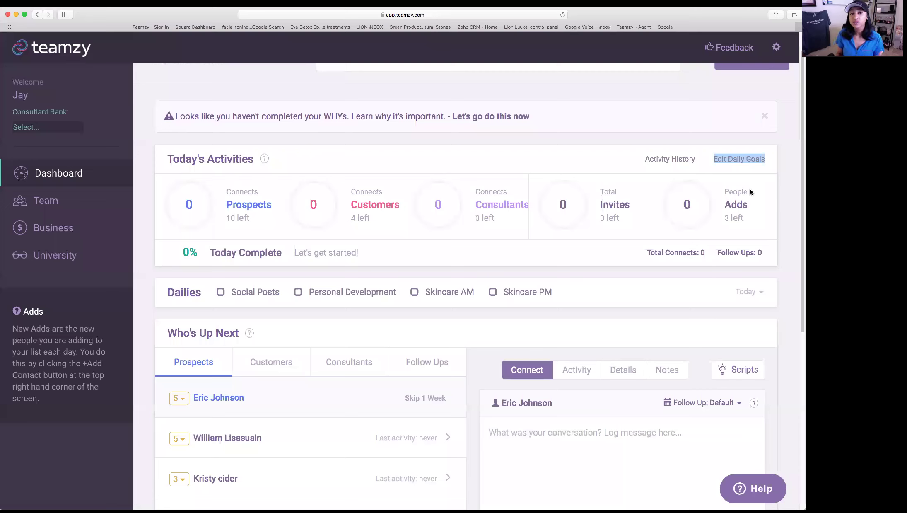
mouse_move(603, 207)
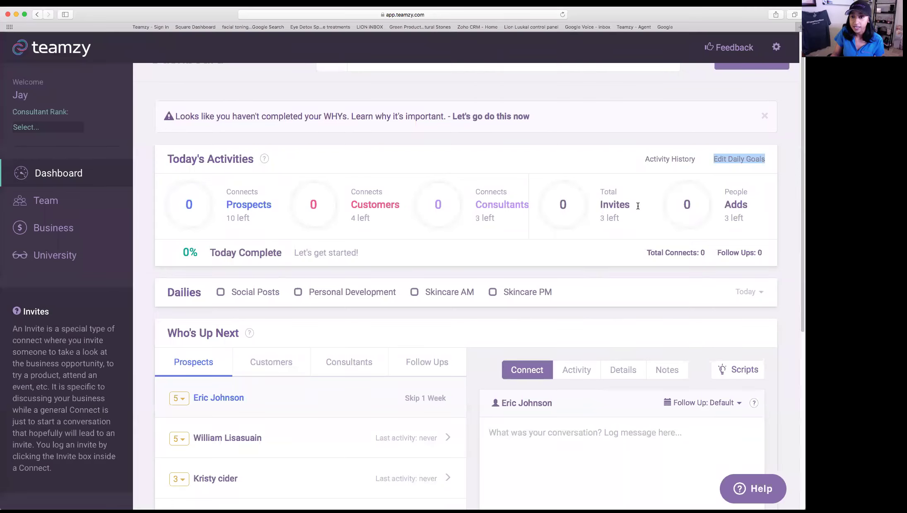
double_click(648, 229)
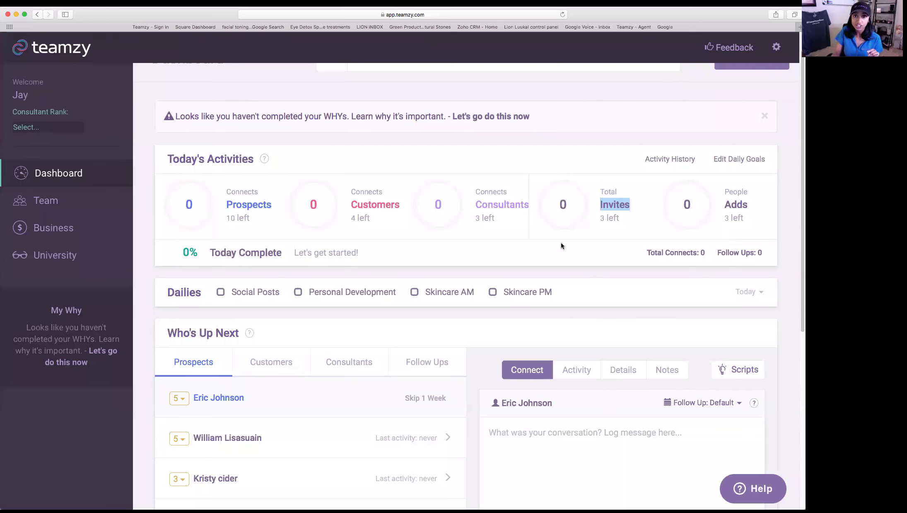
scroll(476, 290, "down", 3)
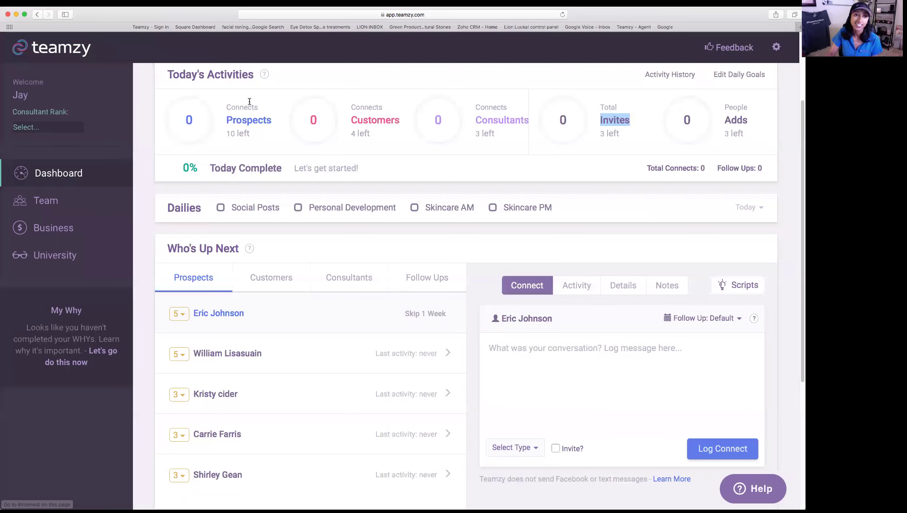
left_click(407, 118)
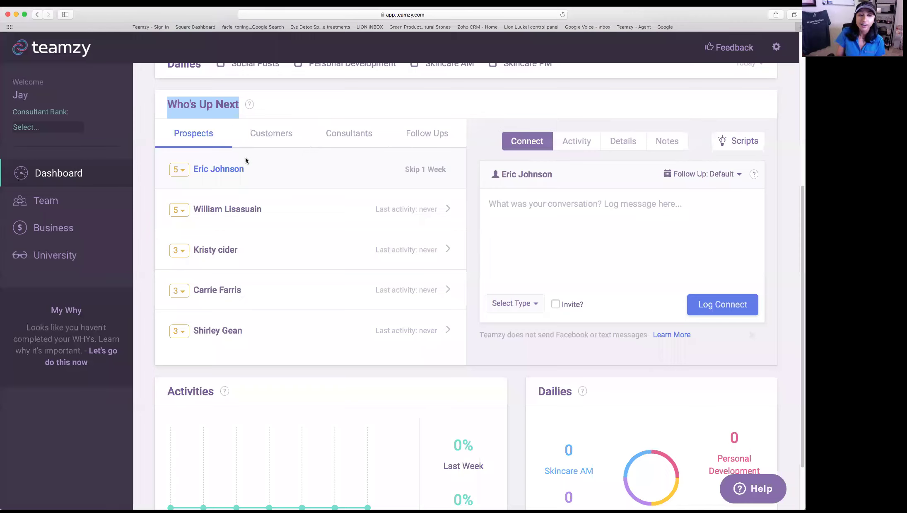
- Highlight the current prospect's name and view their activity history
scroll(219, 216, "up", 2)
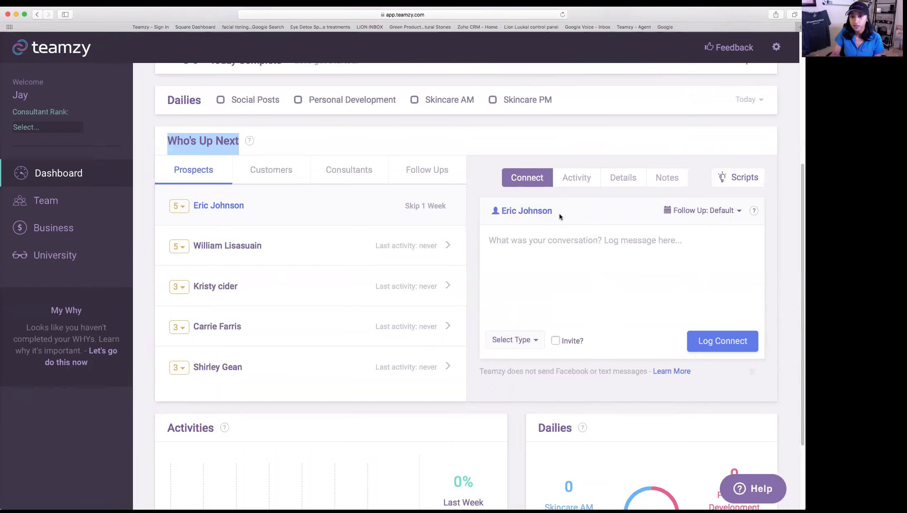
left_click(491, 215)
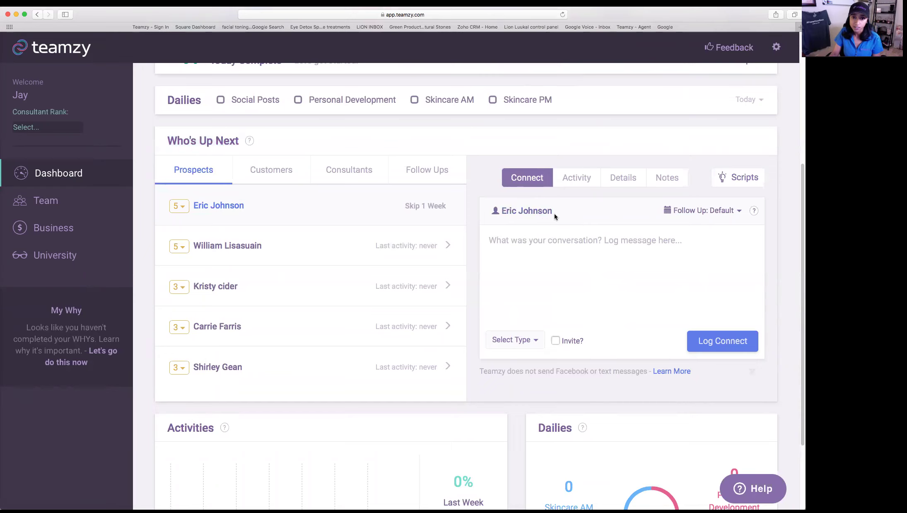
left_click_drag(555, 214, 492, 213)
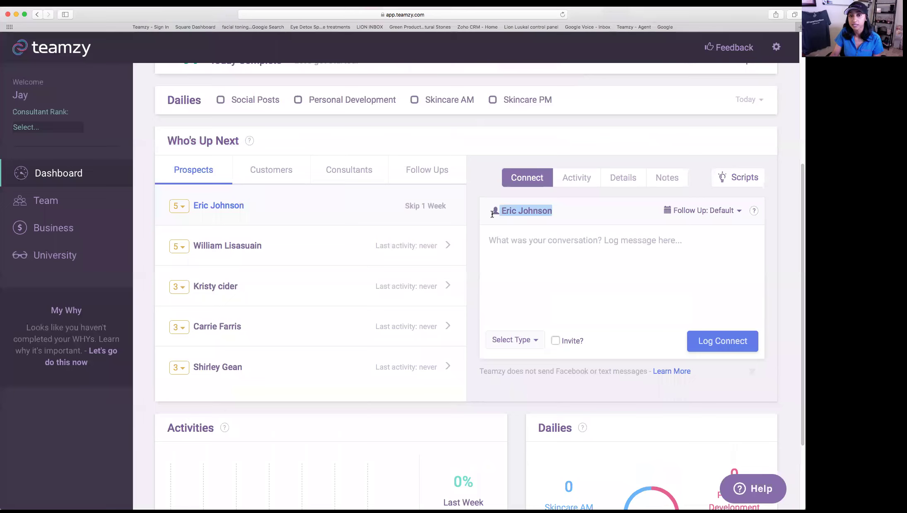
left_click(589, 185)
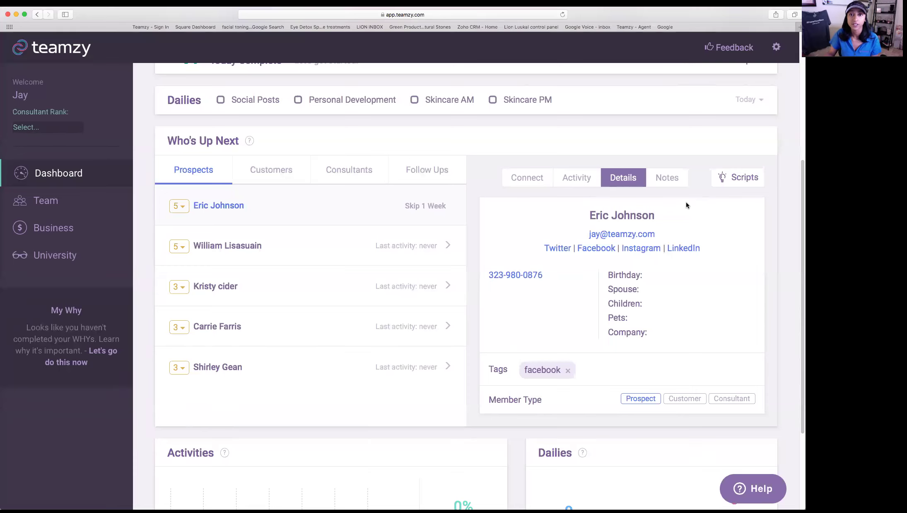
- Check the first prospect's saved notes, then return to their empty Connect log
left_click(534, 178)
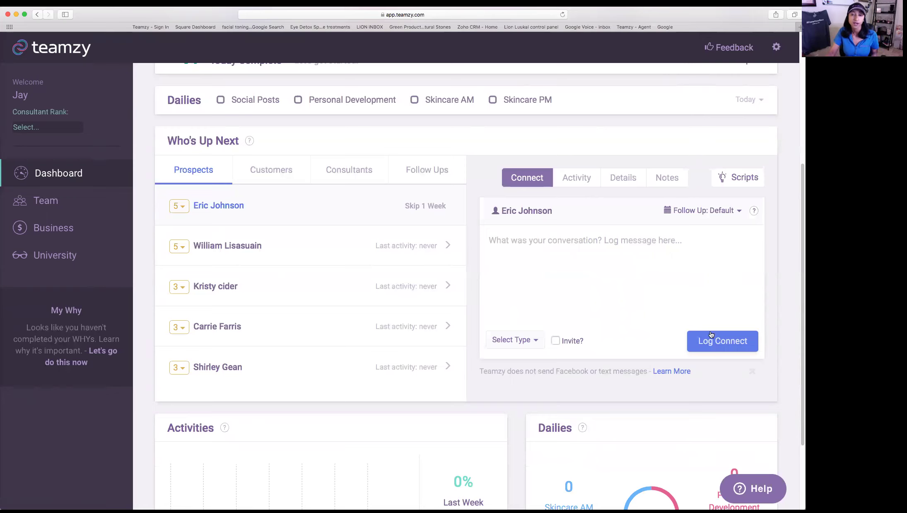
left_click(669, 181)
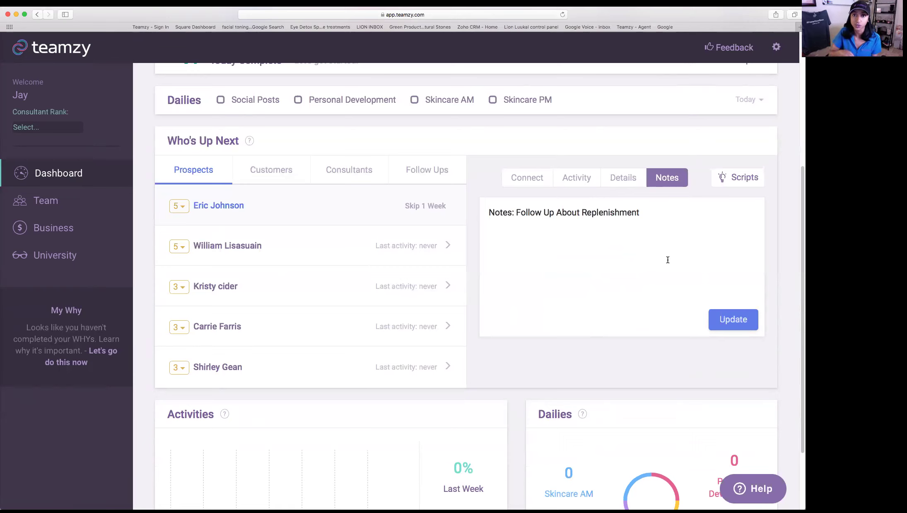
left_click(538, 187)
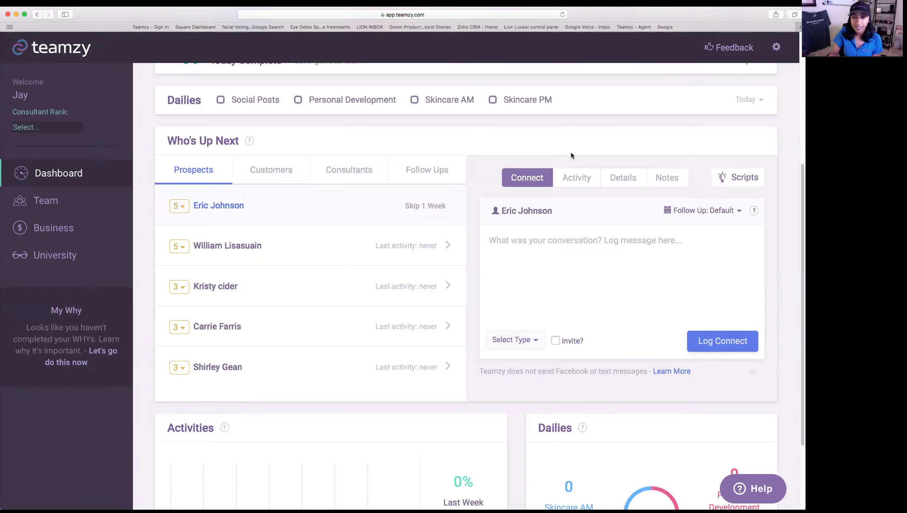
- Open Script Ideas filtered to Facebook prospect scripts, showing the Connect 1 message
left_click(740, 184)
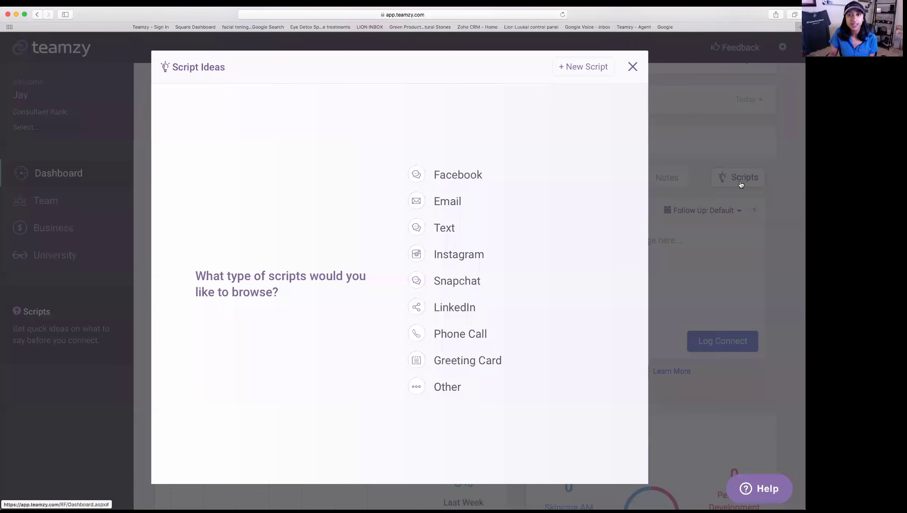
left_click(460, 176)
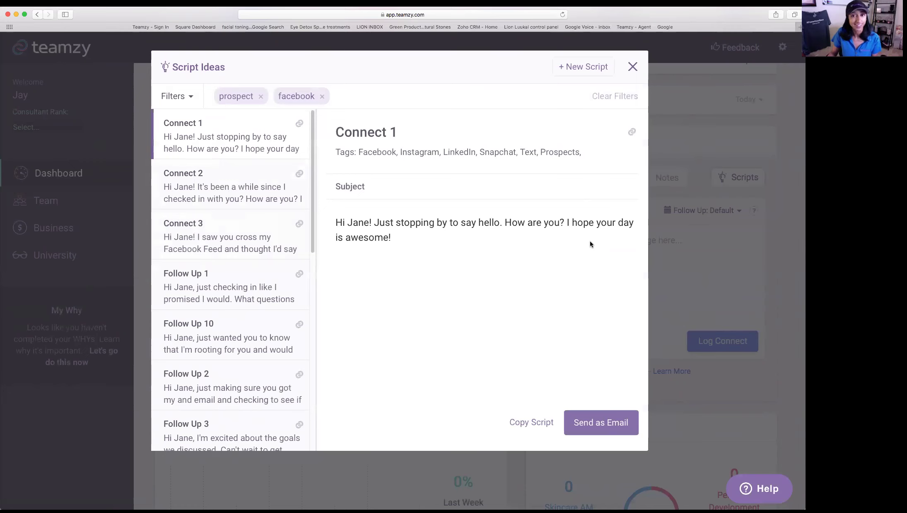
- Preview the Connect 2 and Follow Up 10 scripts in the script list
left_click(214, 185)
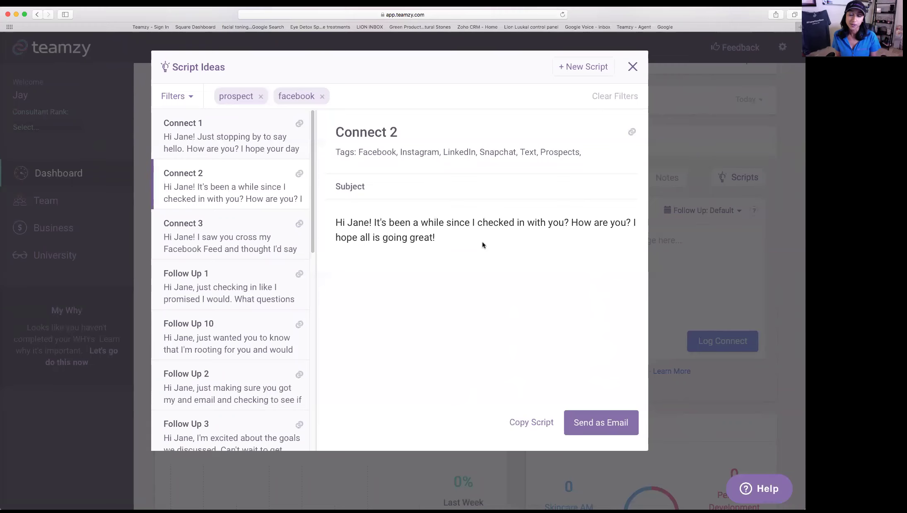
scroll(213, 282, "down", 2)
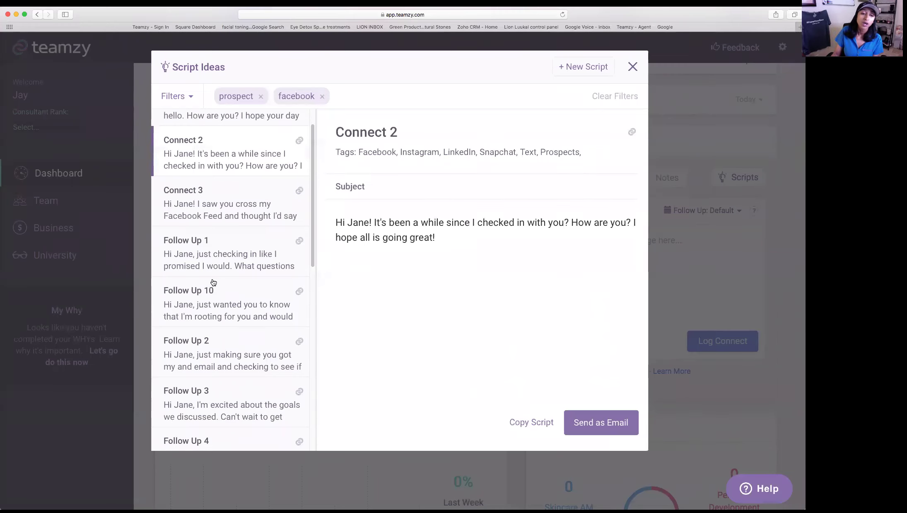
scroll(213, 315, "down", 4)
scroll(248, 431, "down", 1)
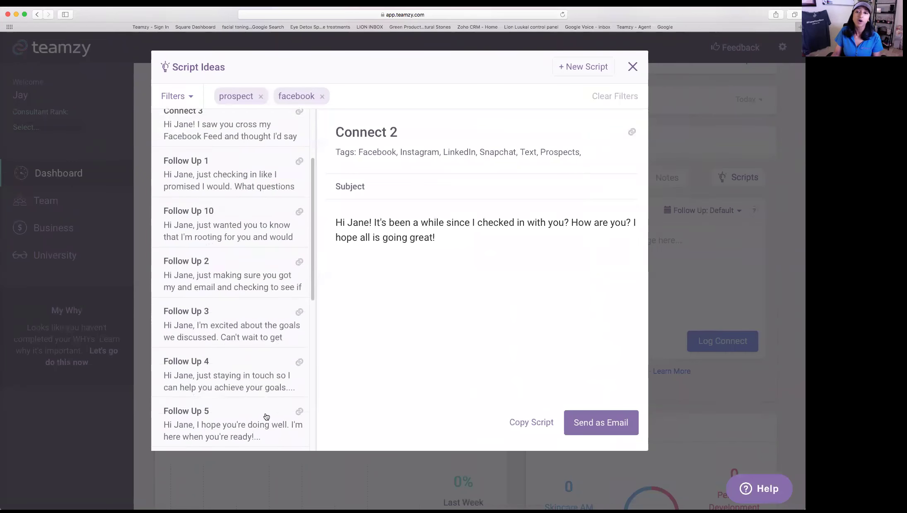
scroll(267, 301, "up", 2)
left_click(268, 300)
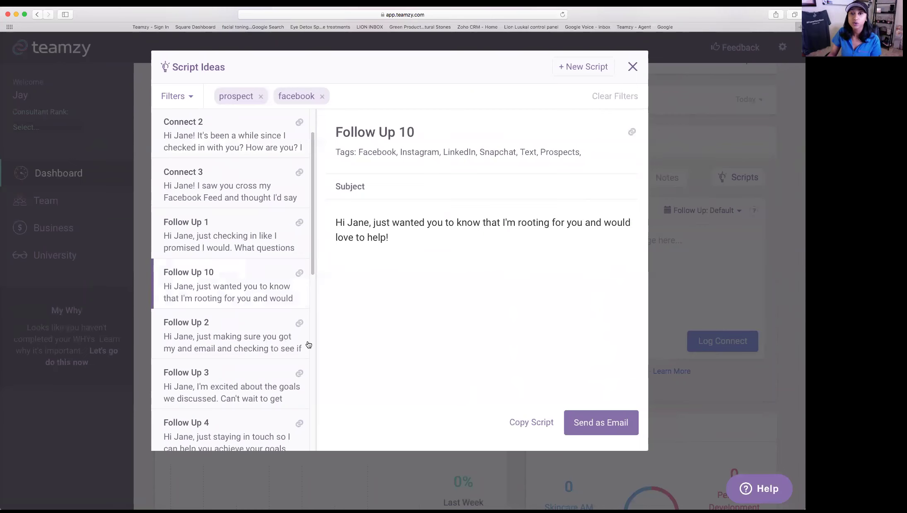
scroll(230, 333, "up", 2)
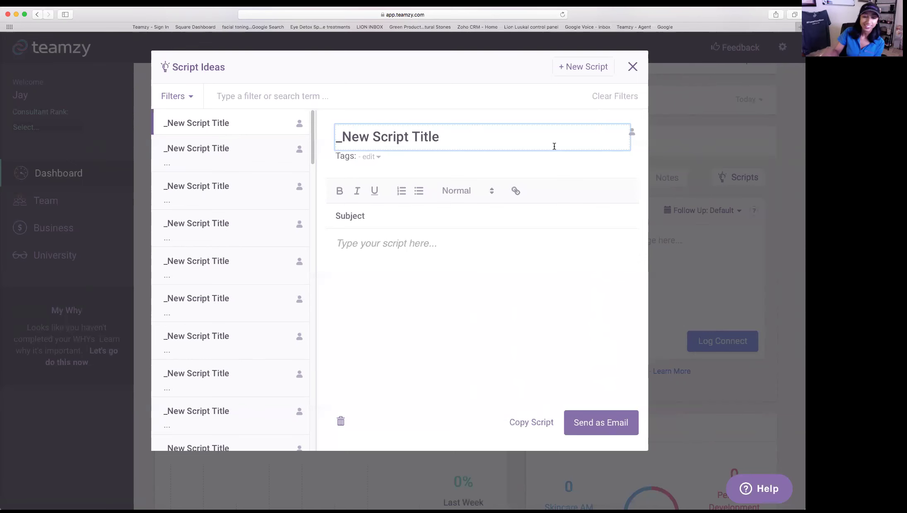
- Reopen Script Ideas on Facebook scripts, copy the Connect 1 script, and close the window
left_click(633, 68)
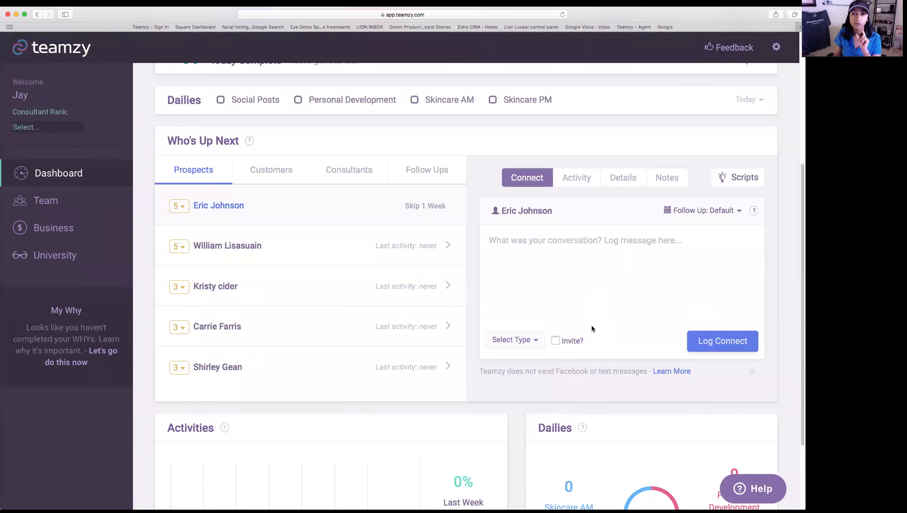
left_click(744, 178)
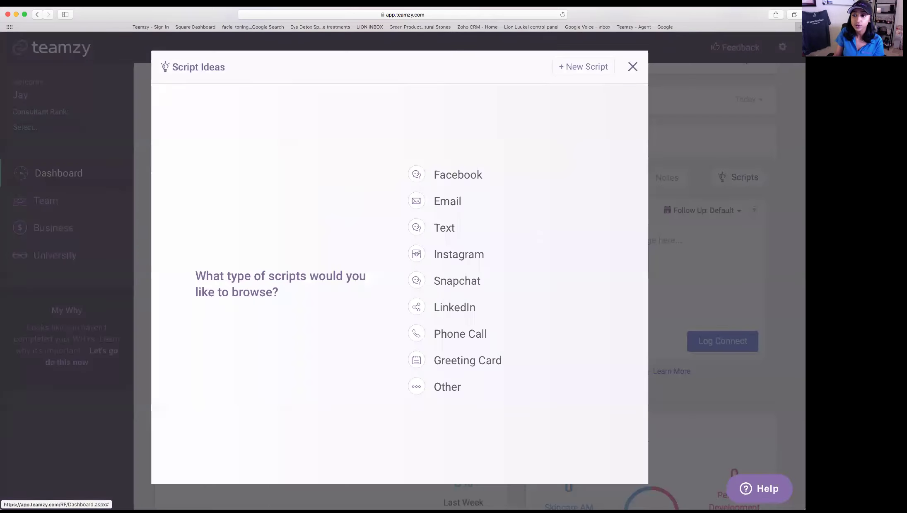
left_click(455, 176)
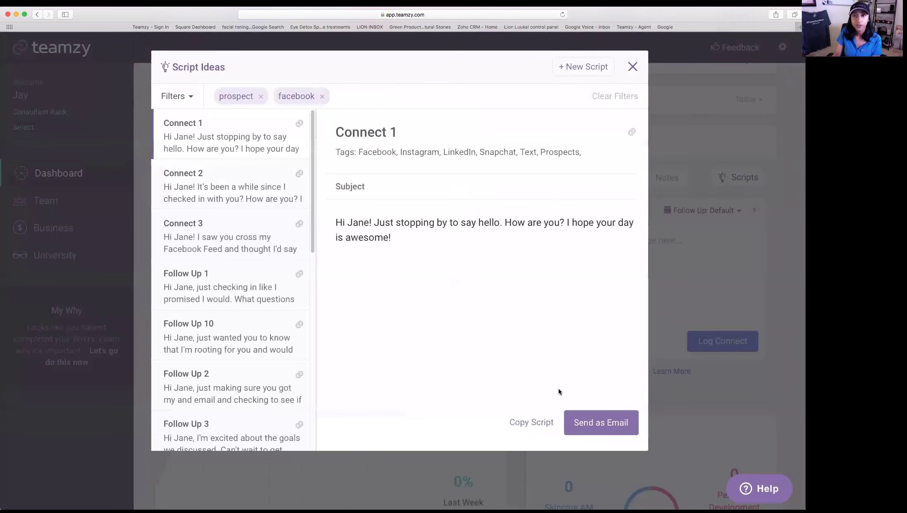
left_click(542, 427)
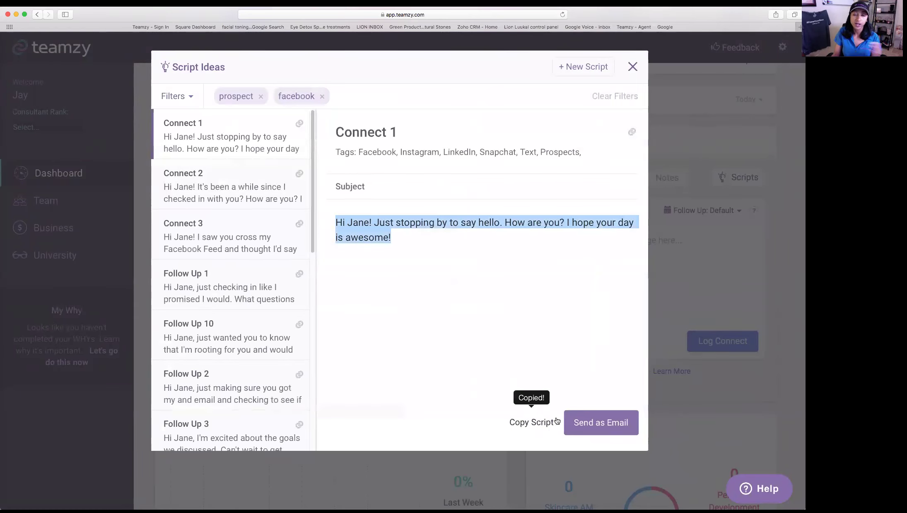
left_click(633, 66)
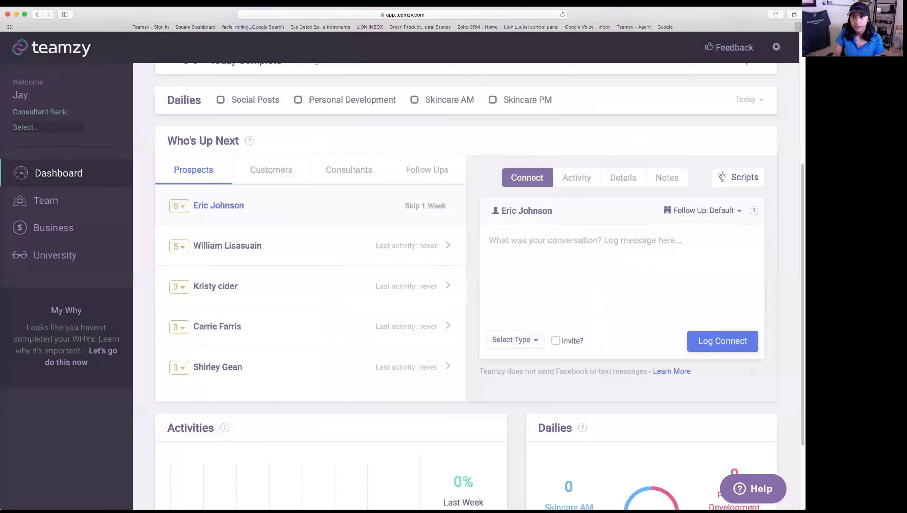
- Paste the Connect 1 script into the connect box and replace the sample name with the prospect's first name
left_click(658, 265)
key("super+v")
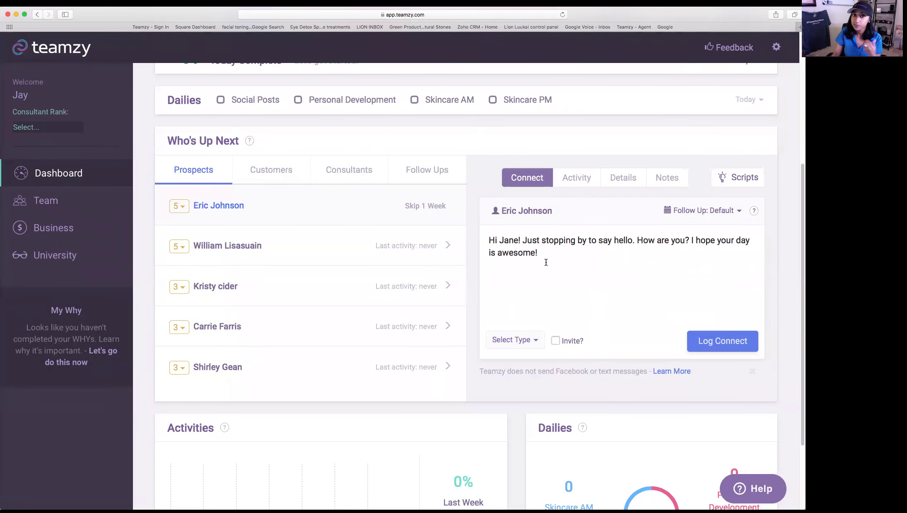
double_click(509, 240)
type("Eric")
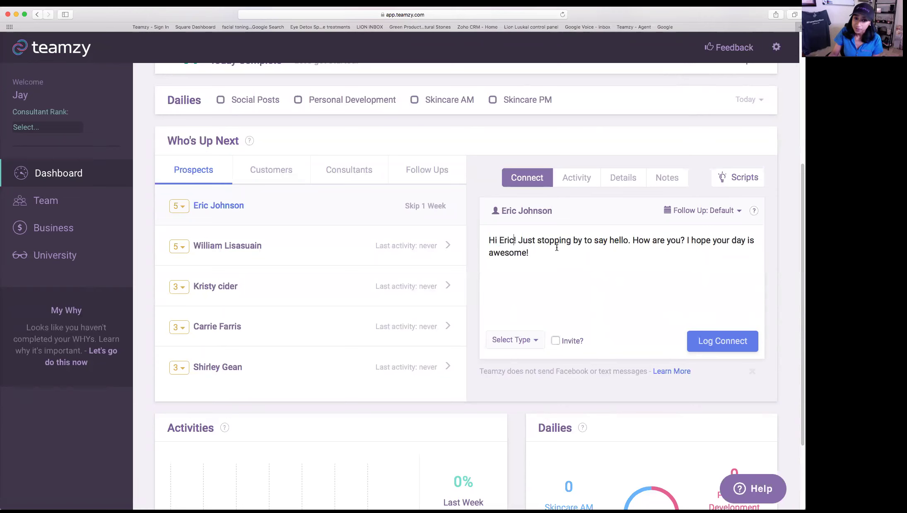
- Copy the full personalized greeting and open a new browser tab
left_click_drag(529, 252, 449, 231)
right_click(491, 248)
left_click(511, 280)
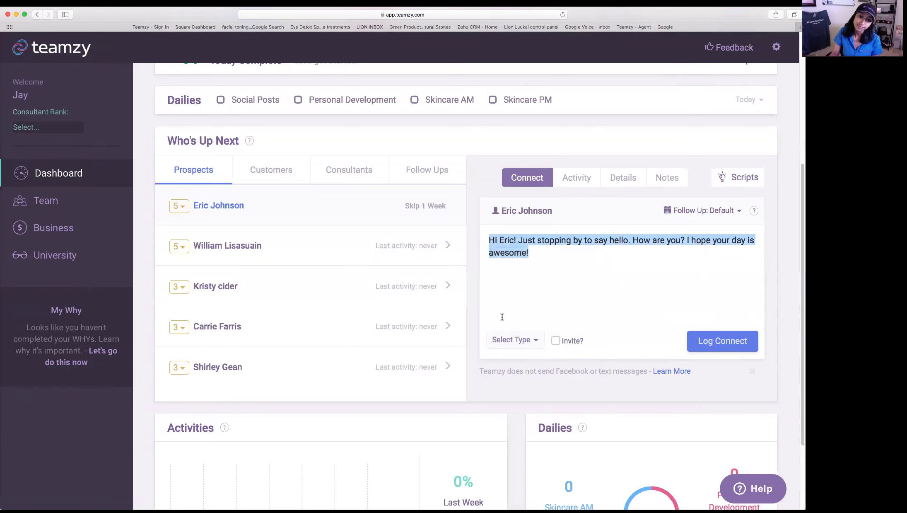
scroll(512, 280, "up", 2)
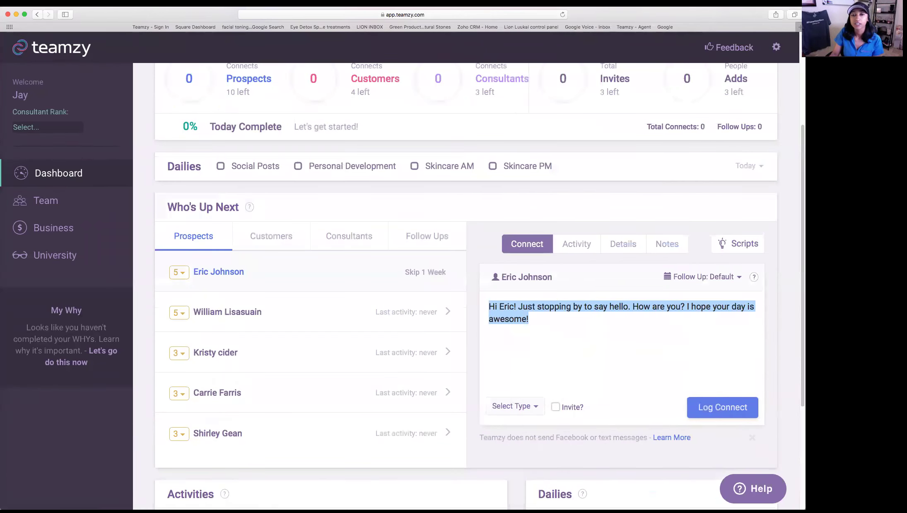
key("super+t")
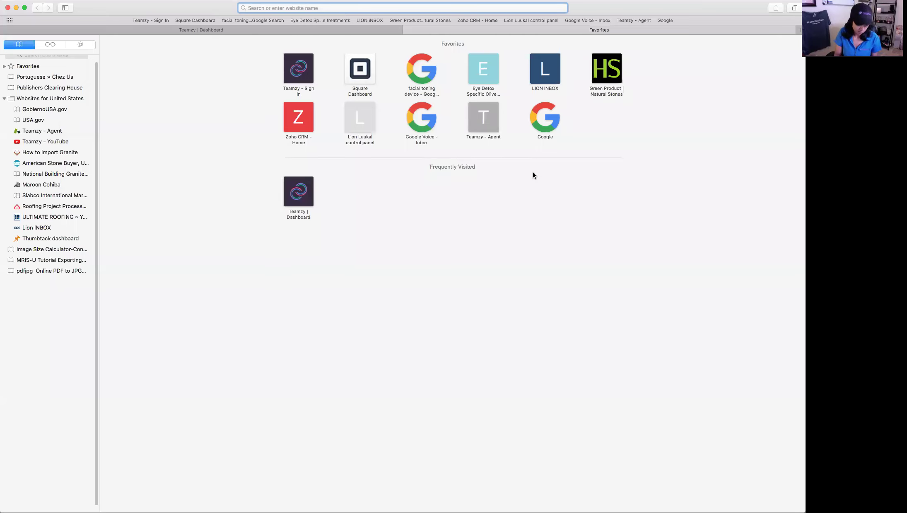
- Go to facebook.com, open a chat with the prospect, then switch back to the Teamzy tab
type("facebook.com")
key("Return")
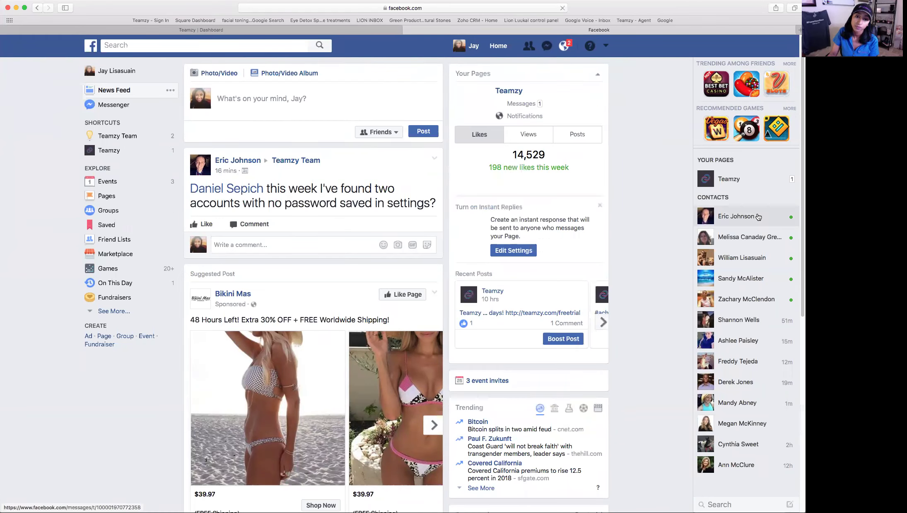
left_click(759, 217)
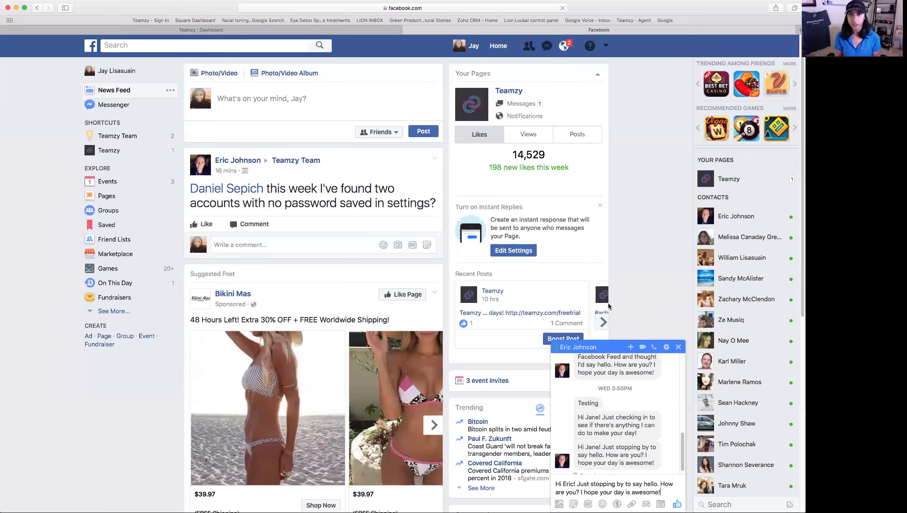
key("ctrl+shift+Tab")
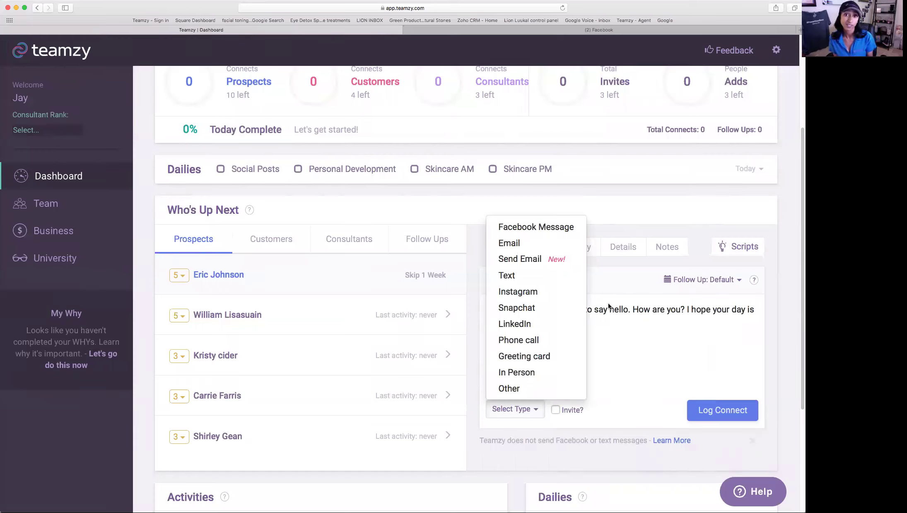
- Set the connect type to Facebook Message and log the first prospect's connect
left_click(566, 228)
scroll(620, 368, "down", 2)
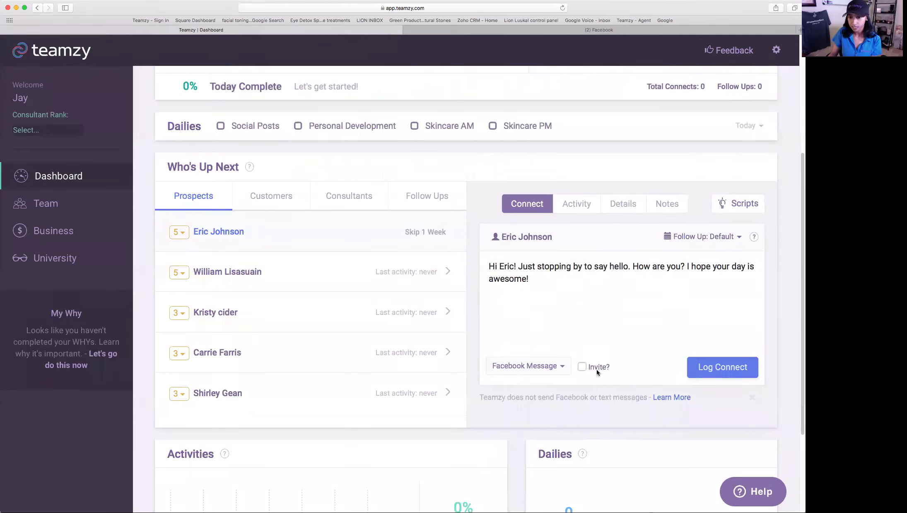
left_click(738, 376)
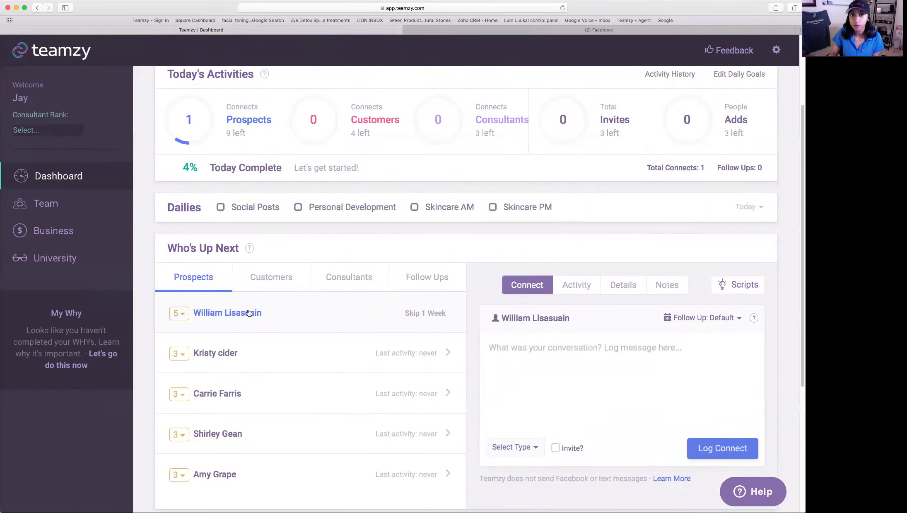
scroll(352, 205, "up", 3)
mouse_move(244, 174)
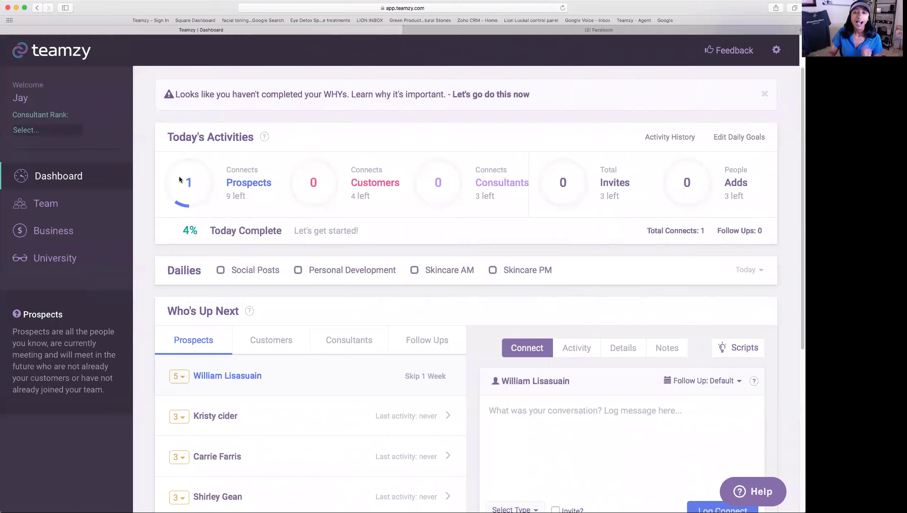
mouse_move(302, 241)
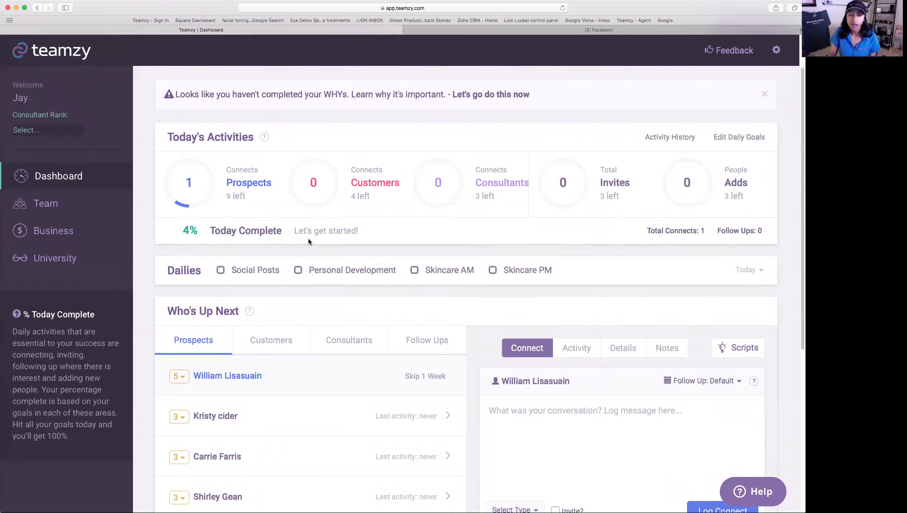
scroll(294, 226, "down", 1)
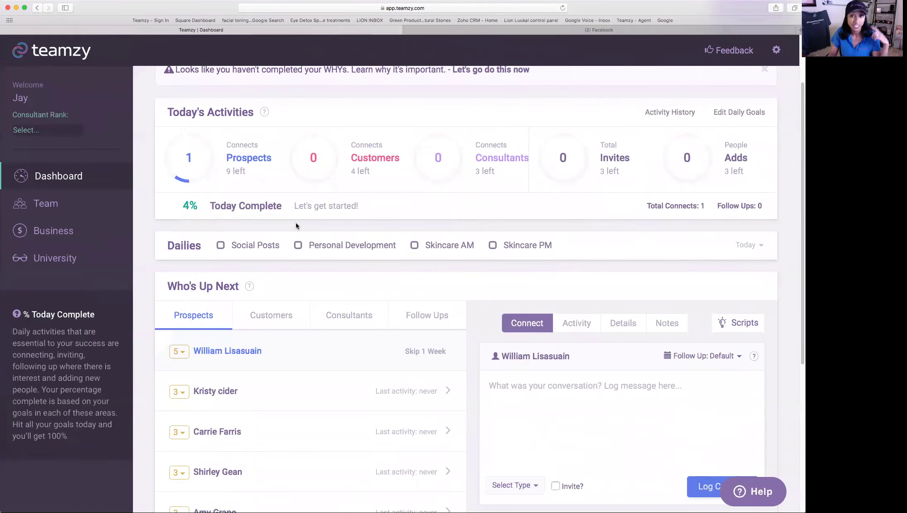
scroll(295, 223, "down", 5)
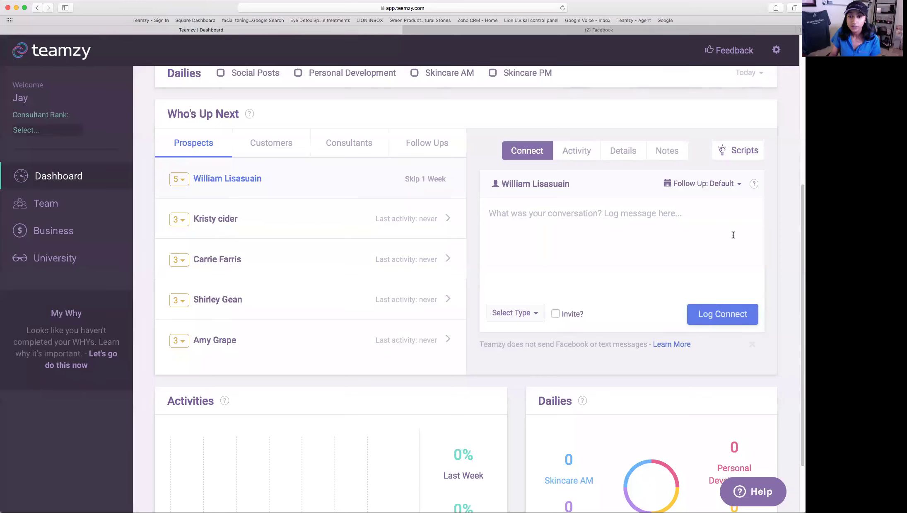
left_click(587, 157)
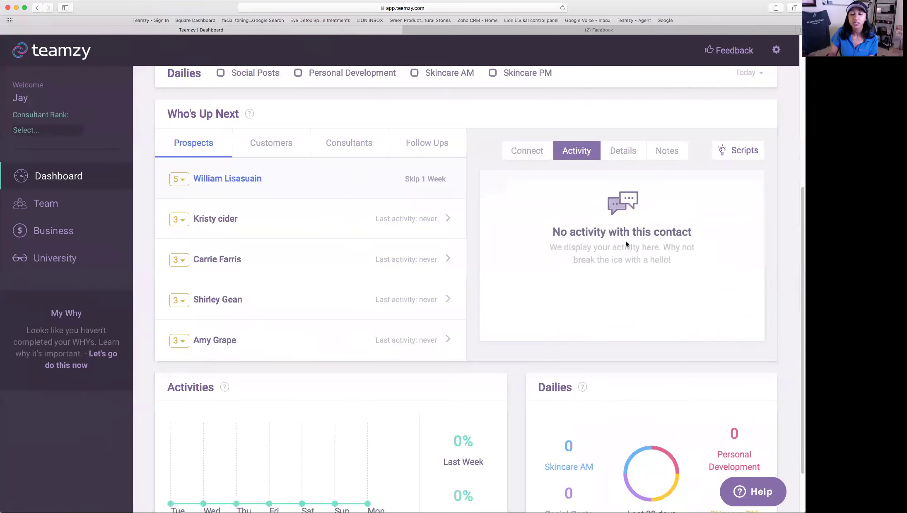
left_click(620, 158)
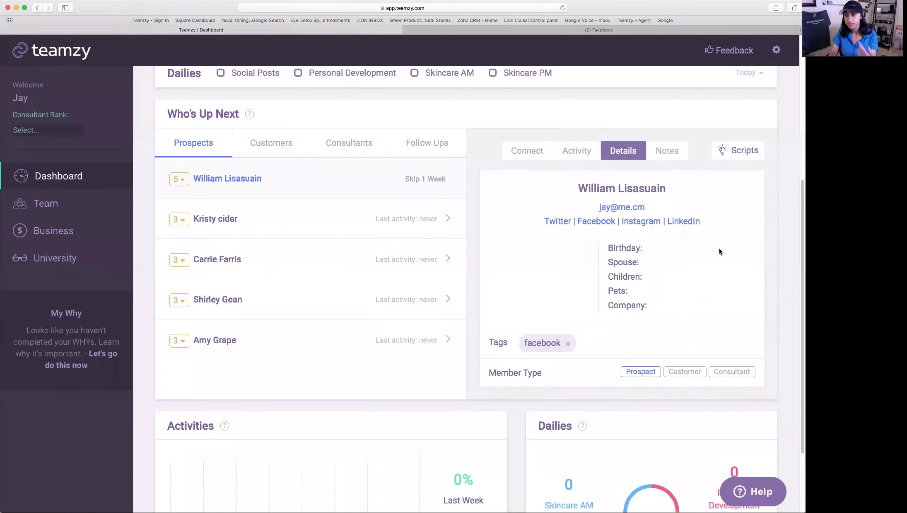
left_click(668, 150)
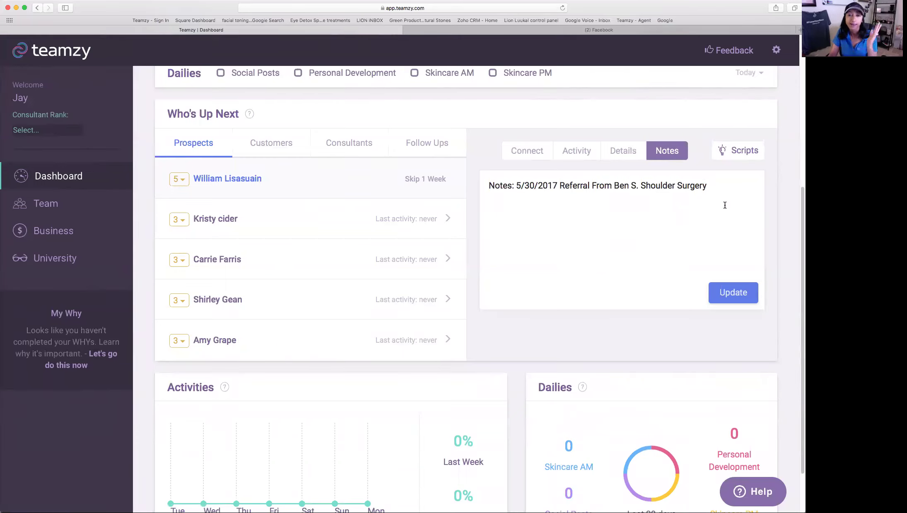
left_click(729, 309)
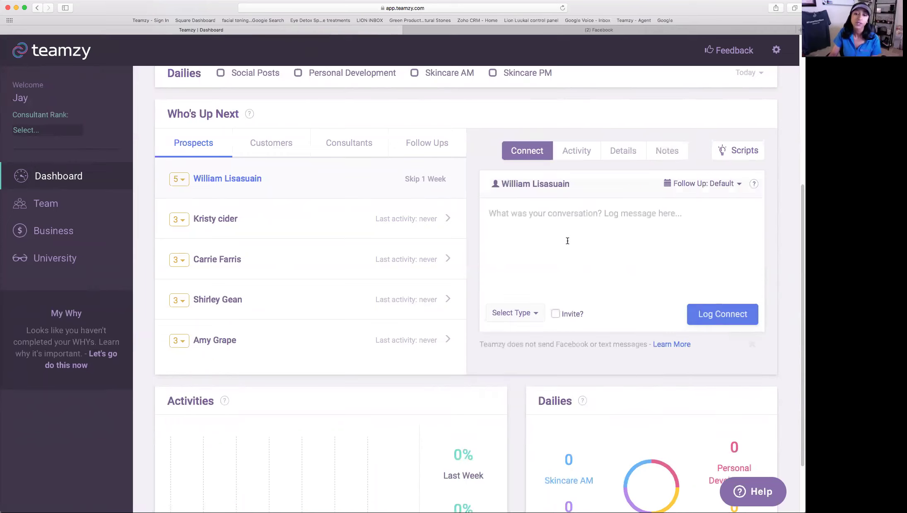
- Enter the connect note 'Chatting about upcoming 3 way call' for the next prospect
type("Cha")
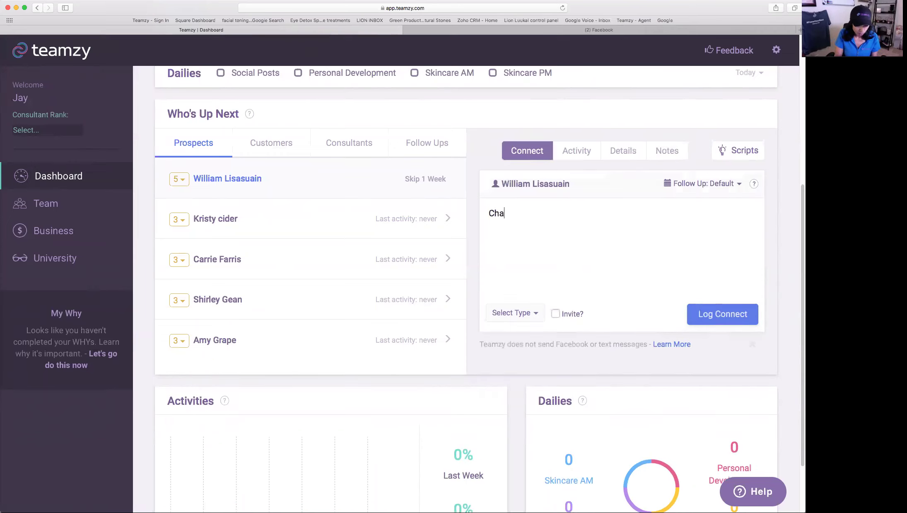
type("tting about upc")
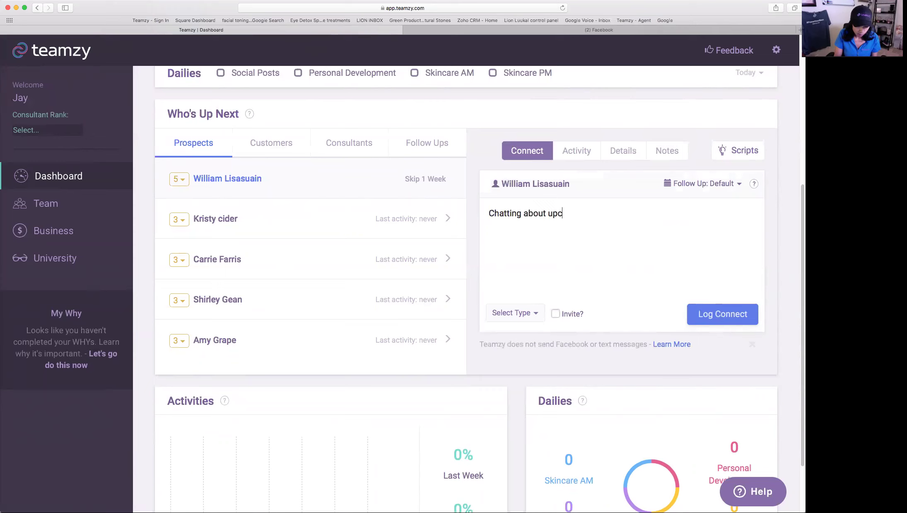
type("oming 3 way call")
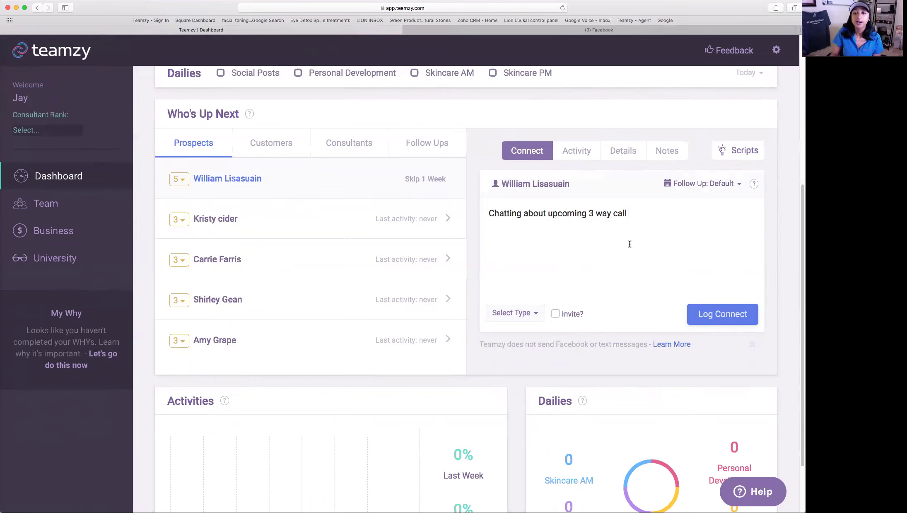
scroll(630, 244, "down", 1)
left_click(523, 302)
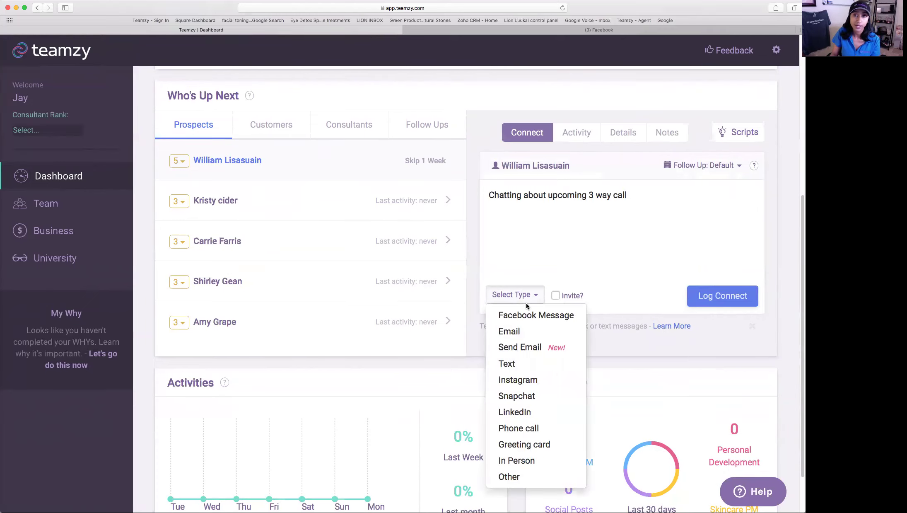
- Set the connect as a Phone call marked as an Invite of type Three Way Call
left_click(543, 428)
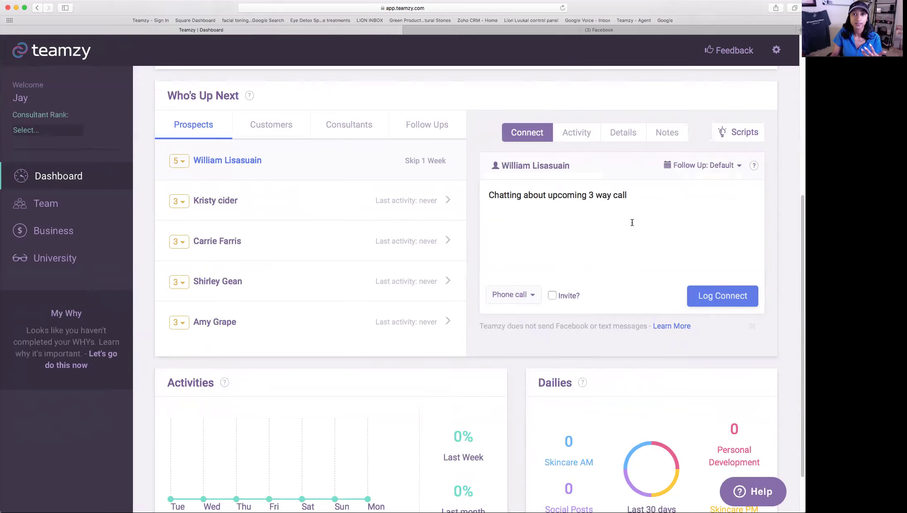
left_click(552, 295)
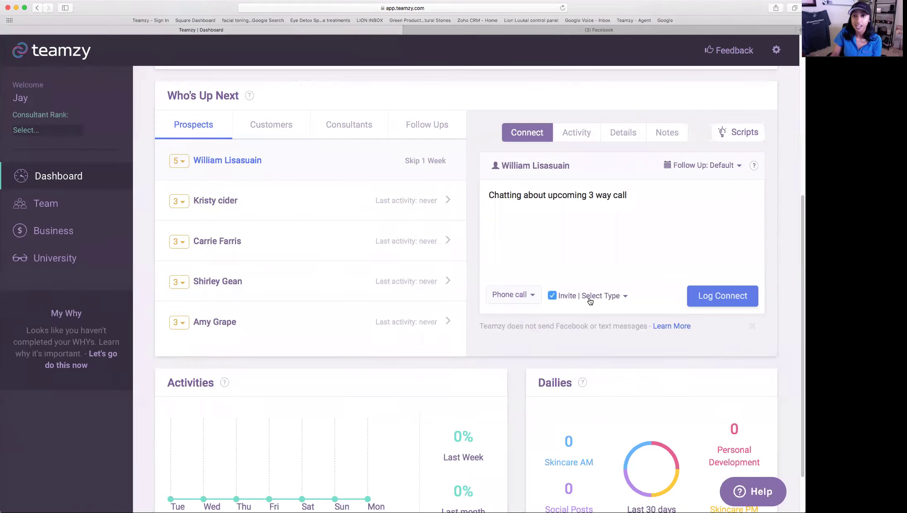
left_click(614, 302)
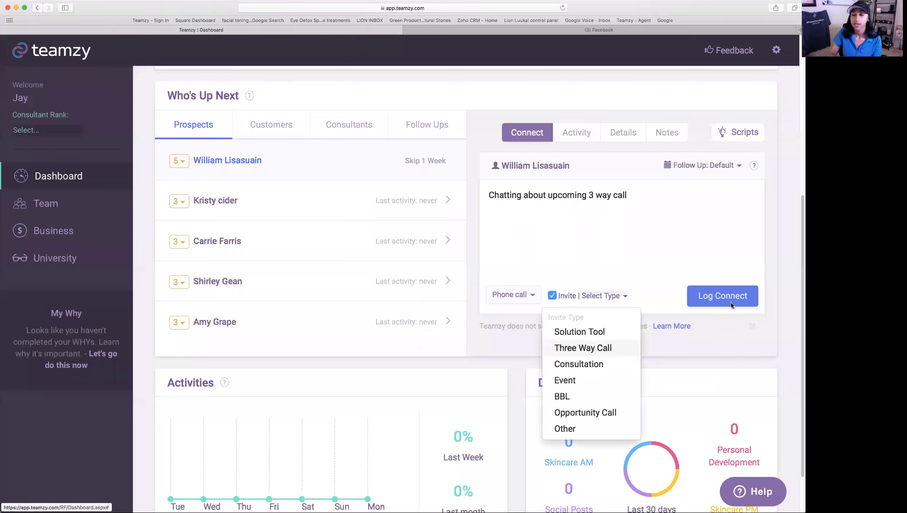
key("Return")
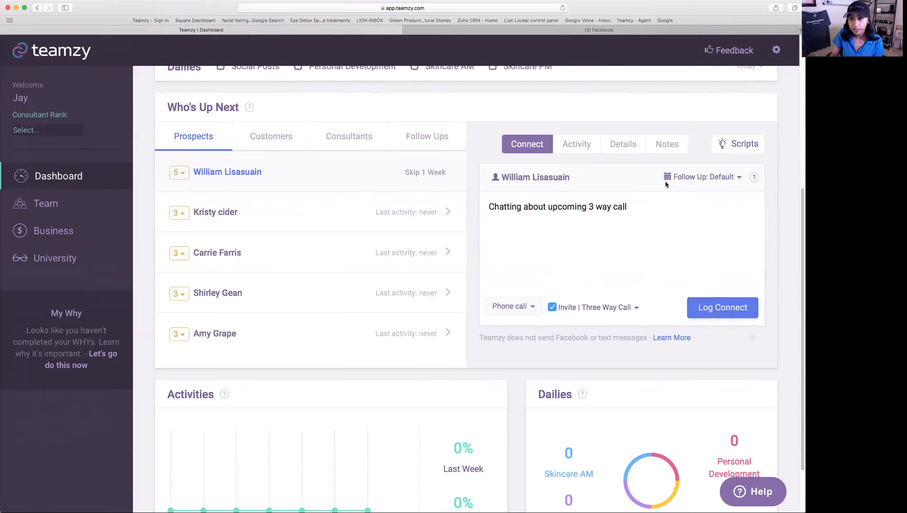
left_click_drag(685, 176, 736, 176)
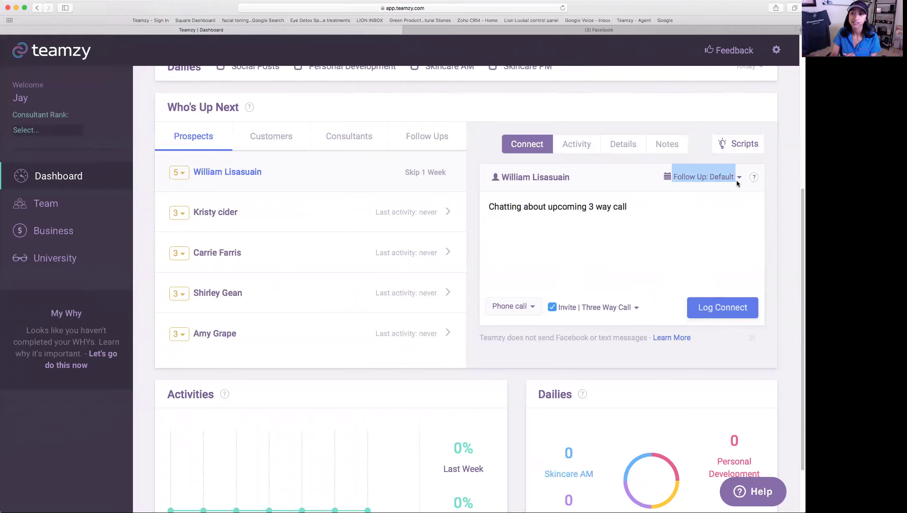
left_click(741, 178)
- Log the top prospect's connect with a custom follow-up date of 08/19/2017
left_click(731, 218)
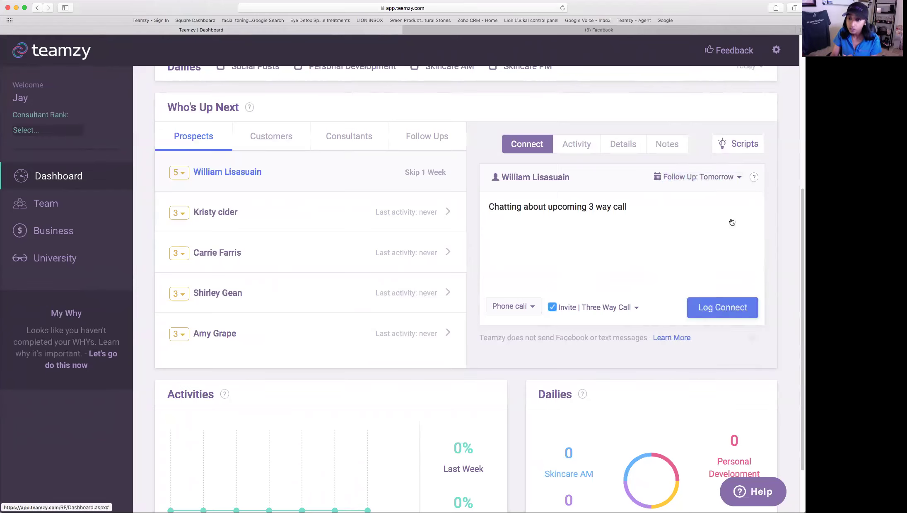
left_click(738, 178)
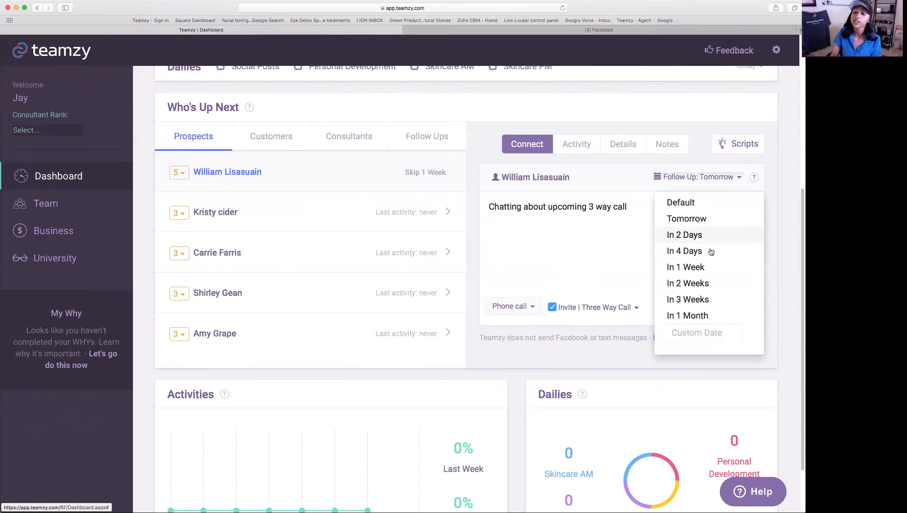
left_click(693, 330)
left_click(715, 229)
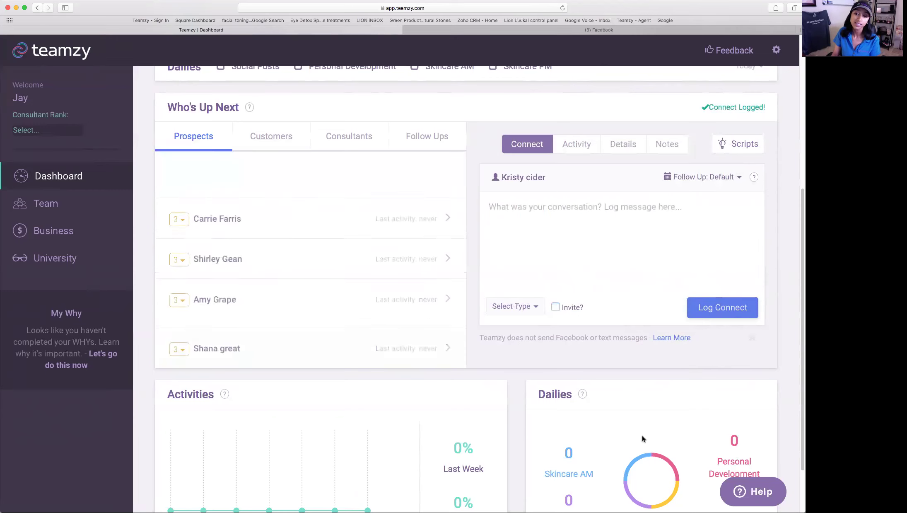
scroll(641, 441, "up", 5)
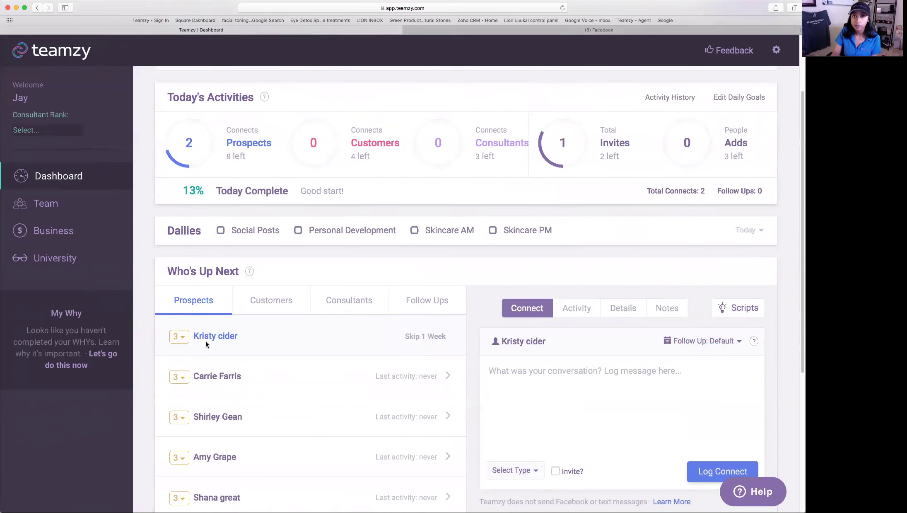
scroll(207, 340, "up", 1)
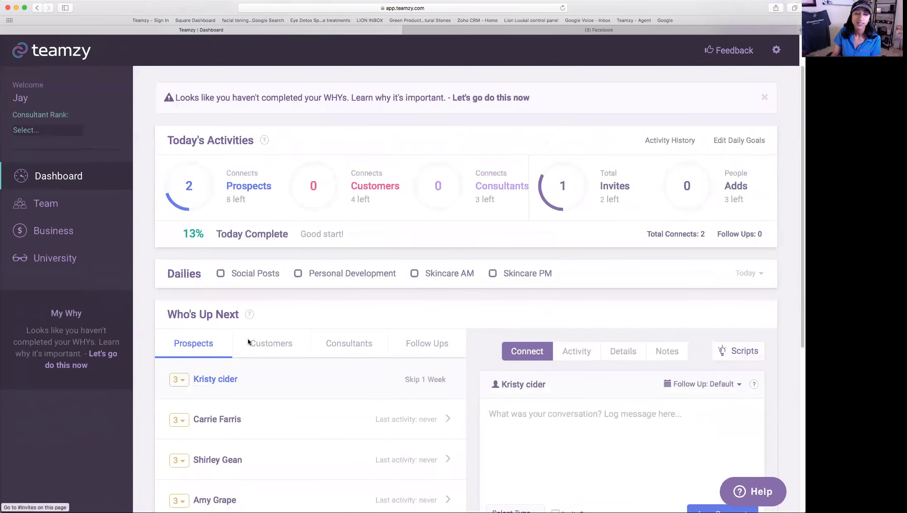
mouse_move(209, 204)
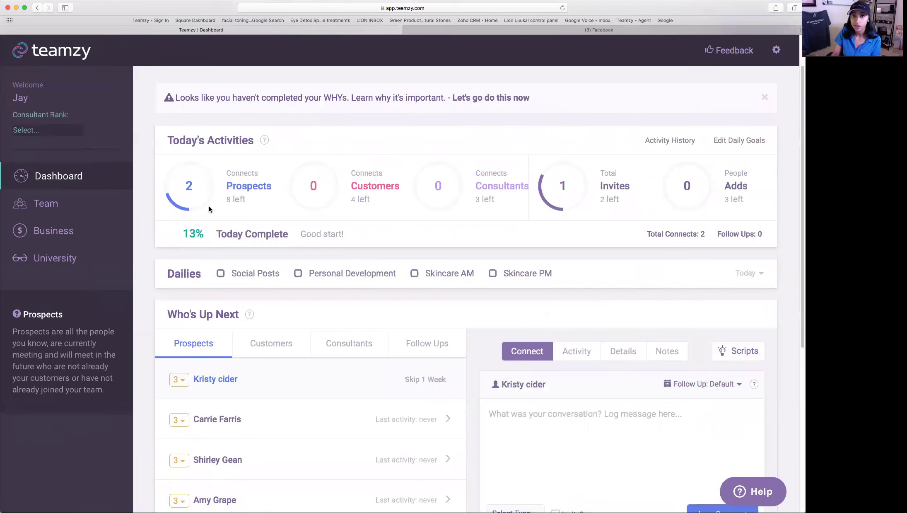
mouse_move(580, 180)
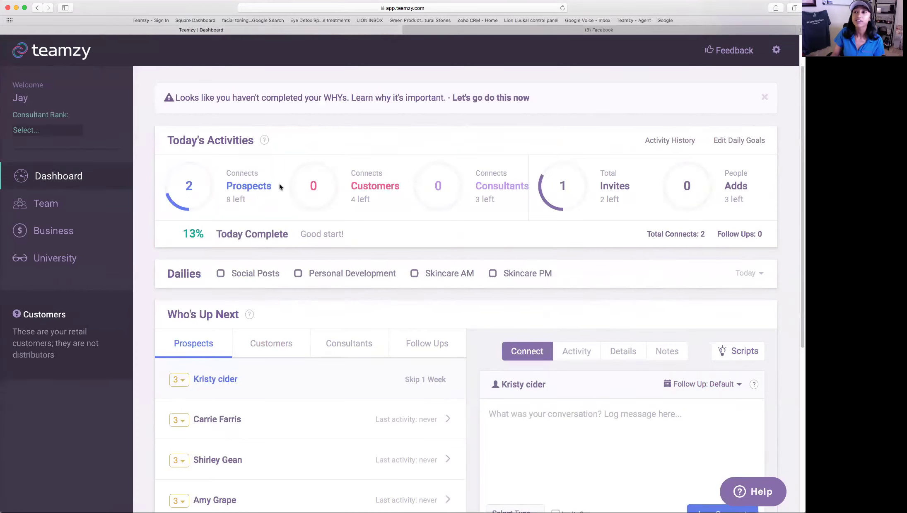
mouse_move(274, 190)
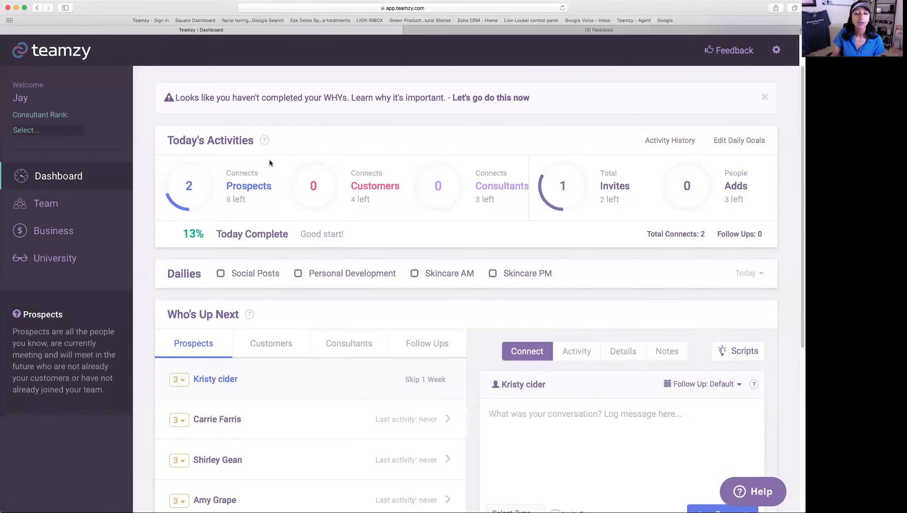
mouse_move(375, 200)
left_click_drag(373, 200, 340, 197)
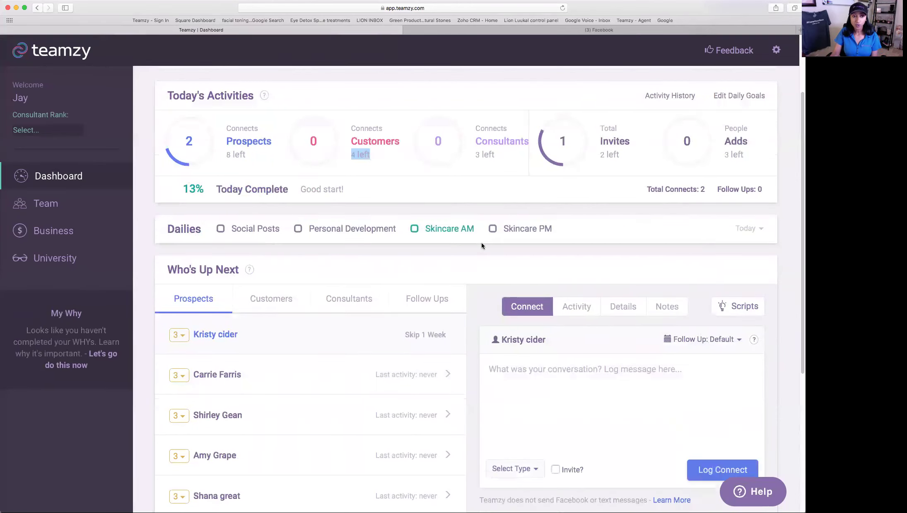
scroll(289, 248, "down", 1)
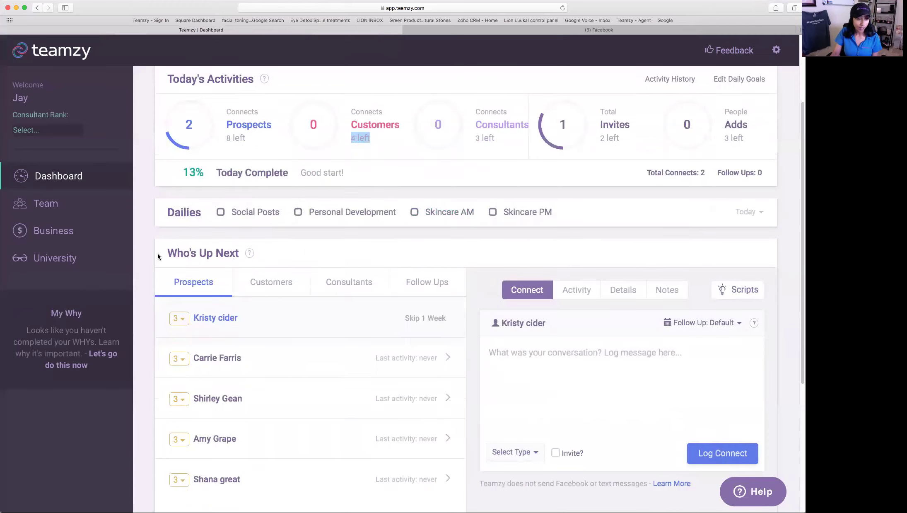
- Switch the Who's Up Next queue to Customers to show the three customers
triple_click(237, 257)
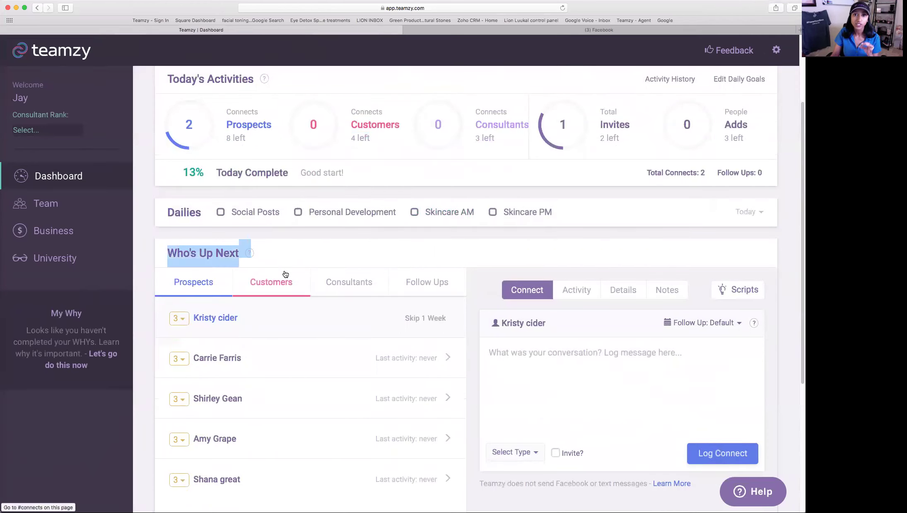
left_click(274, 286)
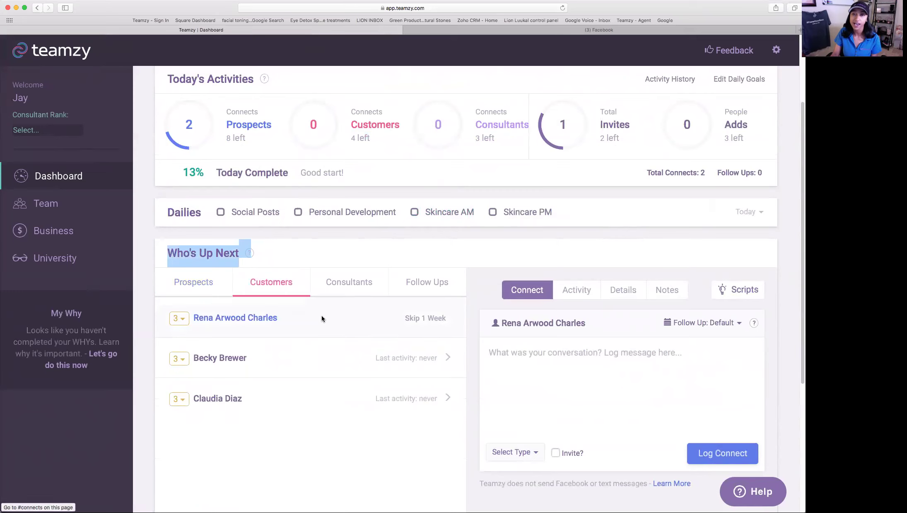
scroll(336, 318, "down", 1)
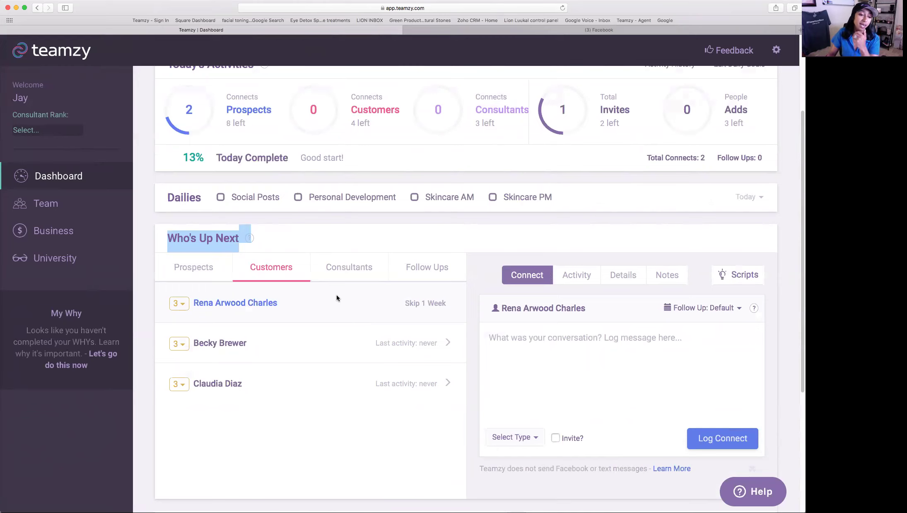
- Change the top customer's rank to 4, then to 2, dropping them to the queue's bottom
left_click(182, 304)
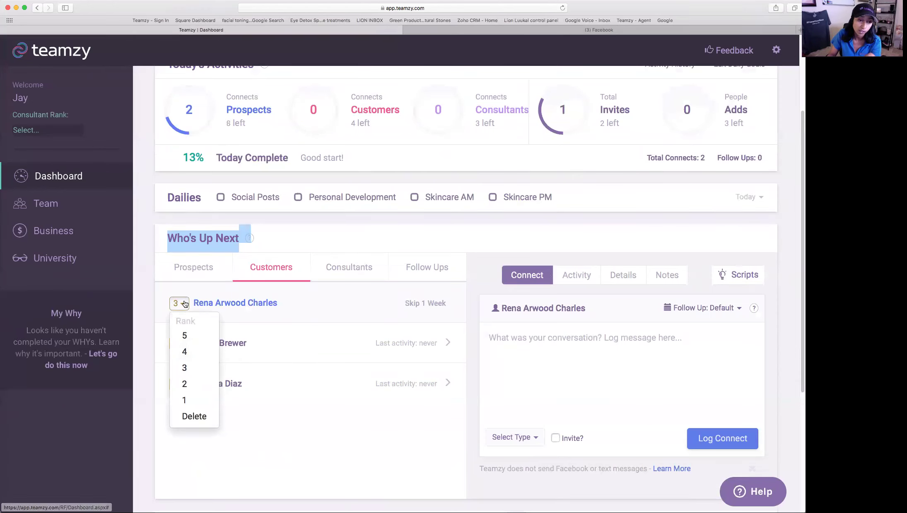
left_click(187, 352)
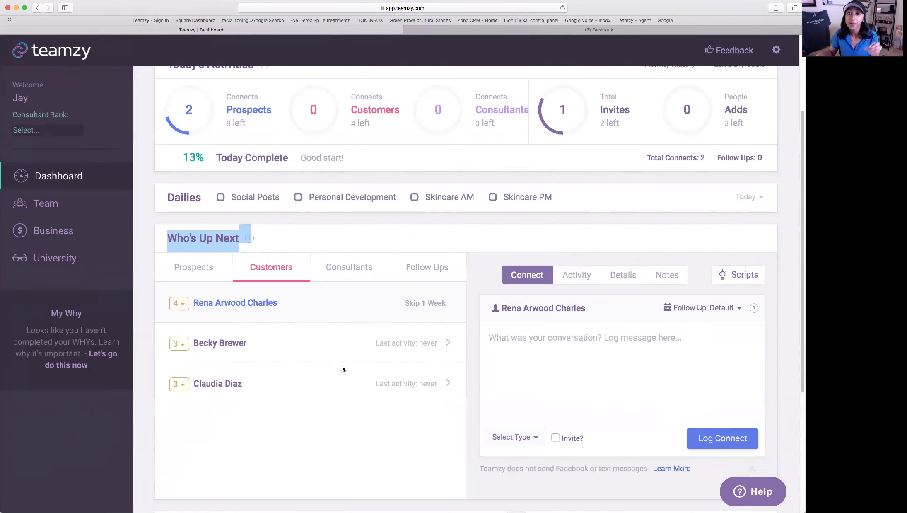
left_click(179, 302)
left_click(197, 387)
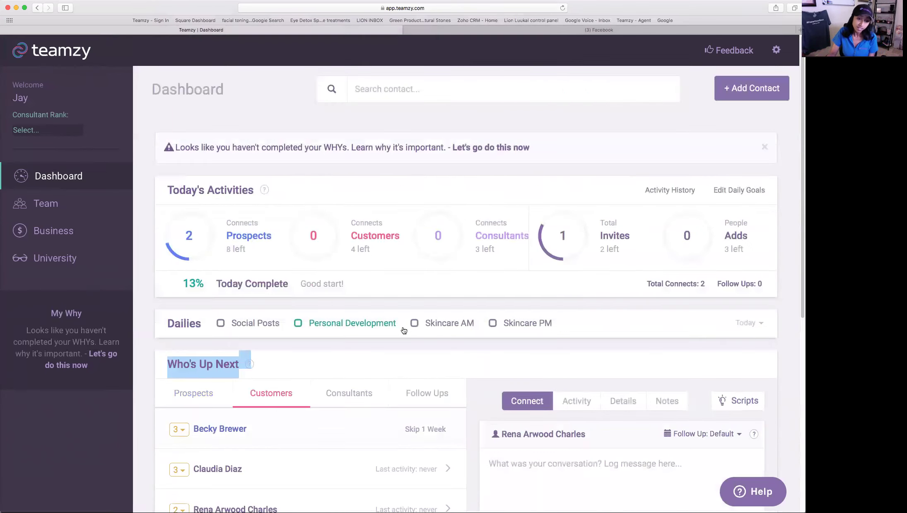
scroll(232, 414, "down", 3)
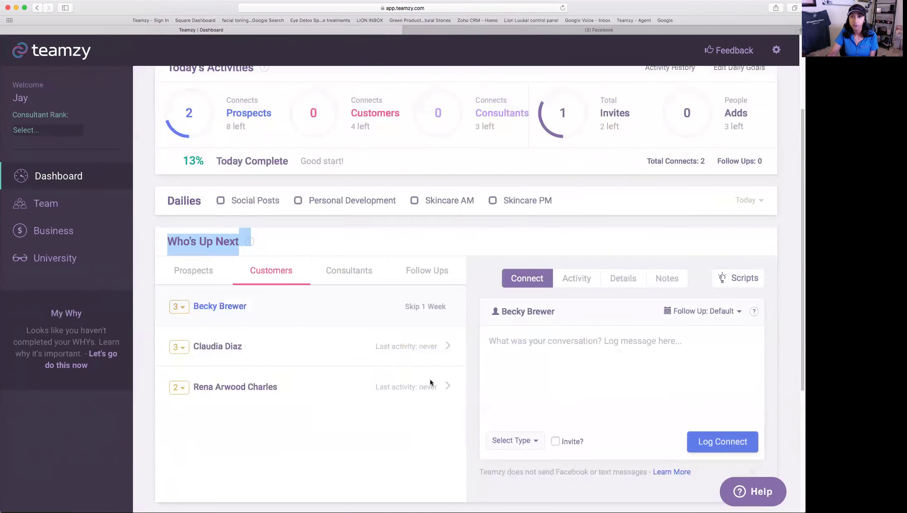
- Rank the bottom customer 5 and skip the top customer for one week
left_click(179, 386)
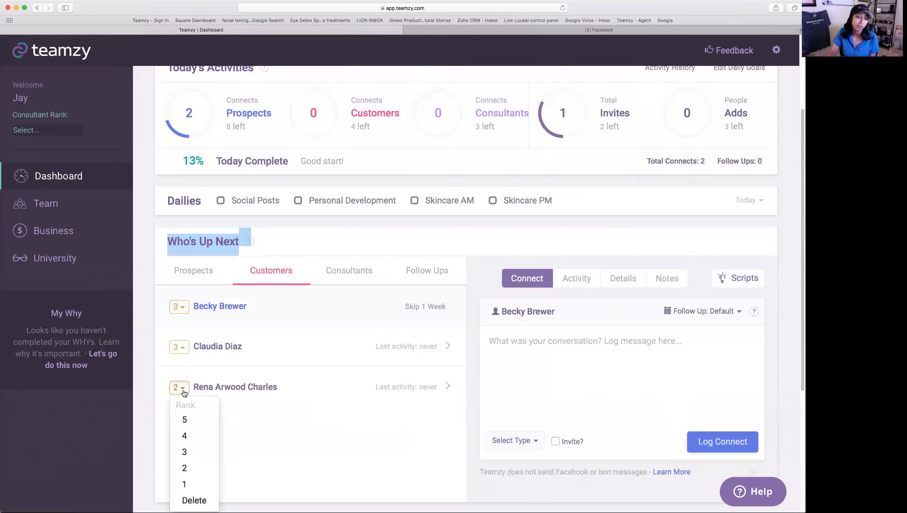
left_click(186, 419)
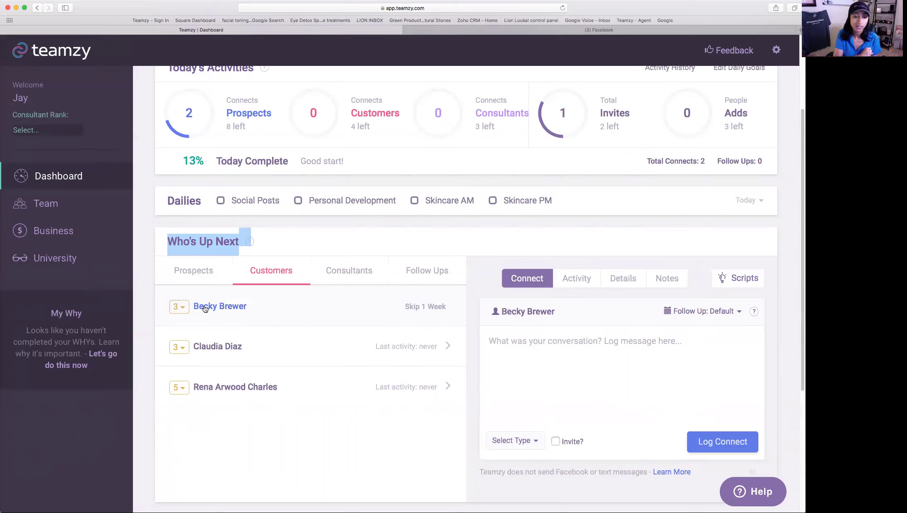
left_click(435, 307)
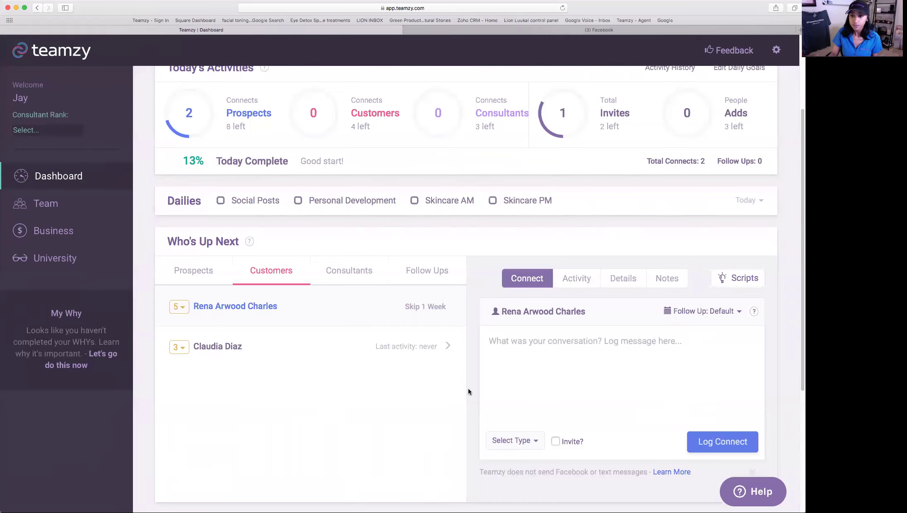
scroll(695, 375, "up", 3)
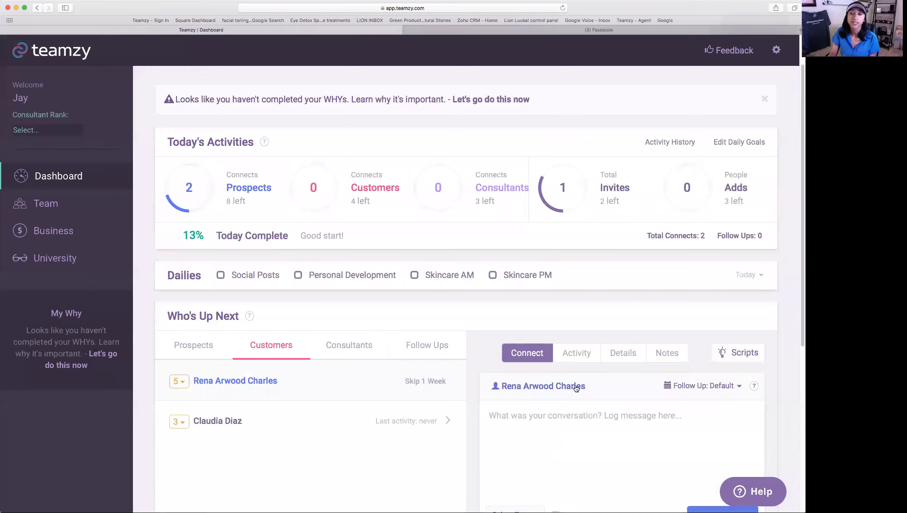
- Open Settings from the gear menu to view the Preferences My Profile details
left_click(777, 55)
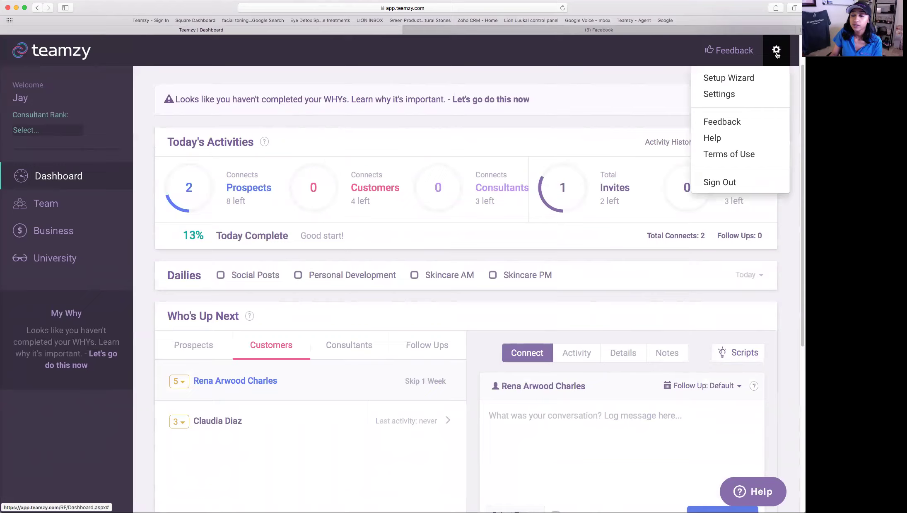
left_click(750, 94)
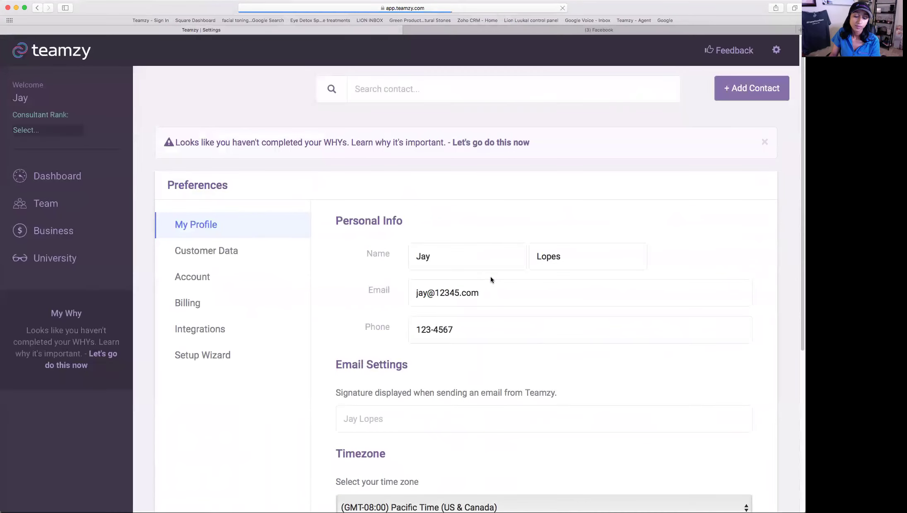
scroll(490, 277, "down", 2)
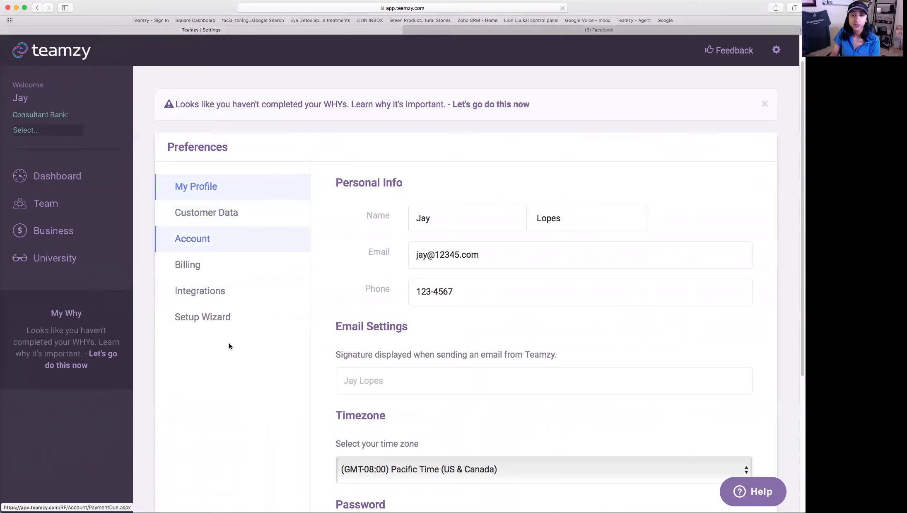
- View the Integrations settings with Gmail Connect, then go back to the Dashboard
left_click(211, 295)
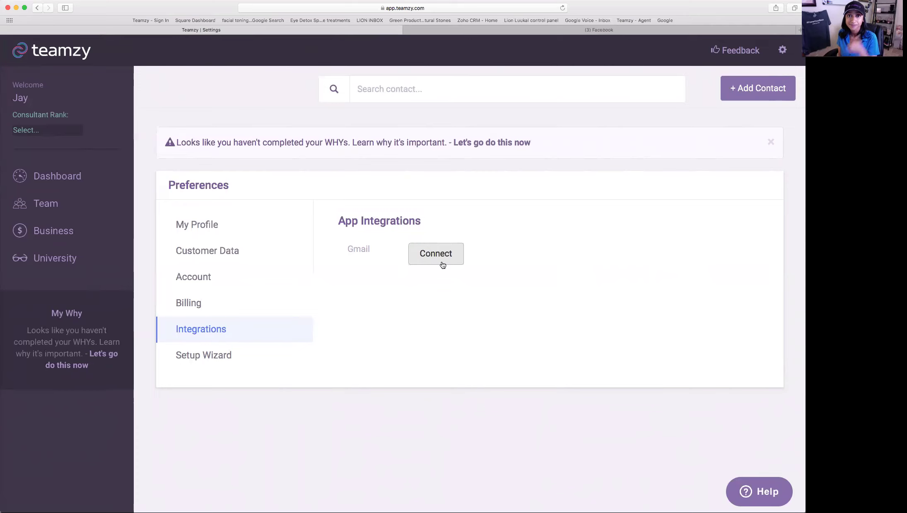
left_click(85, 177)
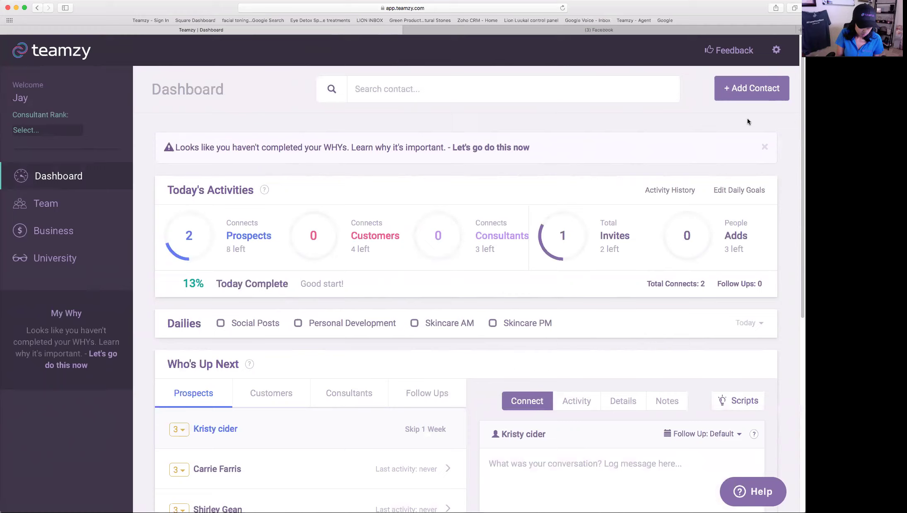
- Search the contact by name and open their record: rank 3, tagged facebook
type("Carrie")
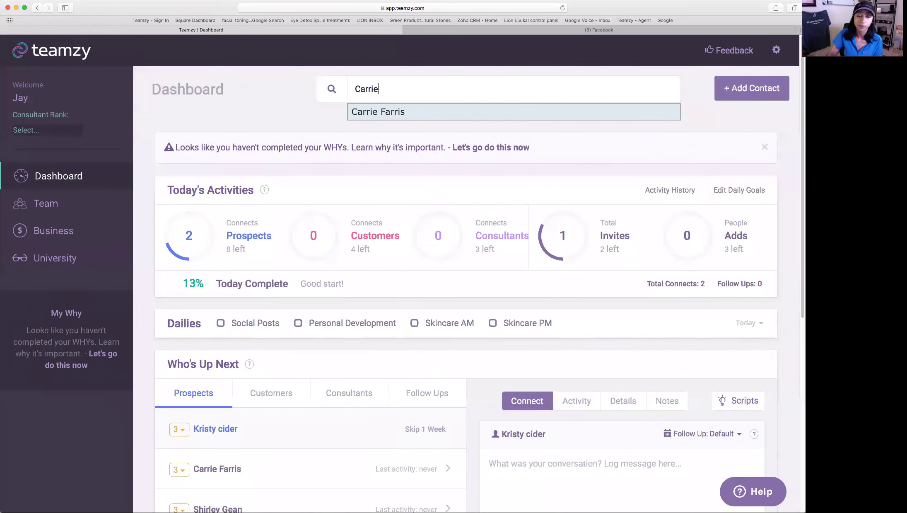
left_click(501, 112)
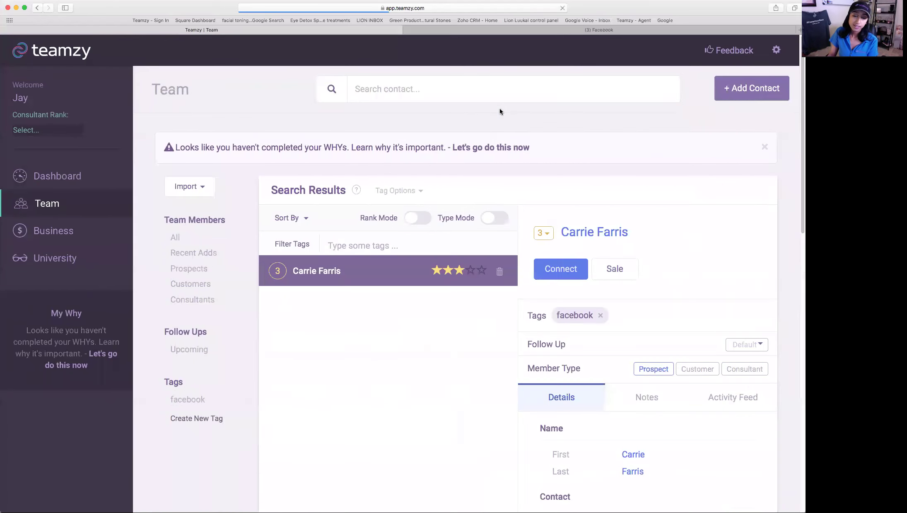
scroll(727, 226, "down", 3)
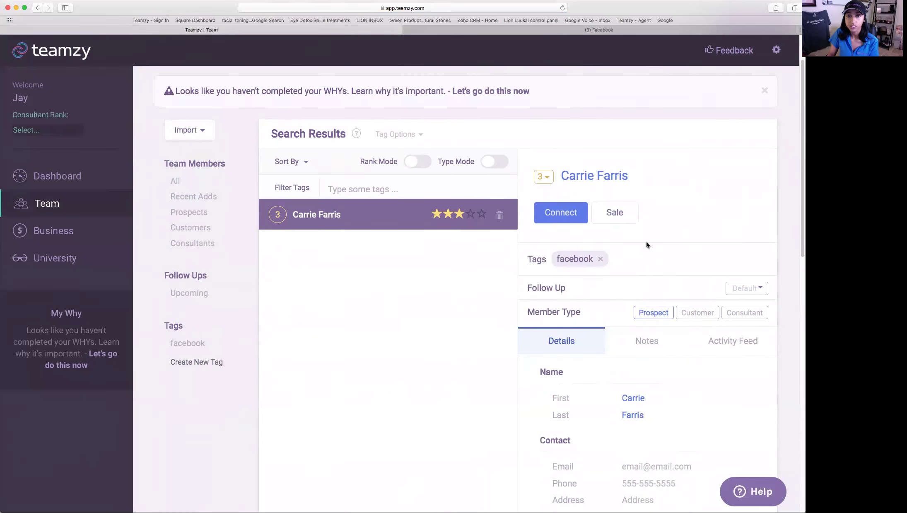
- Set this contact's follow-up to a custom date of 08/08/2017, then return to the Dashboard
scroll(647, 245, "down", 3)
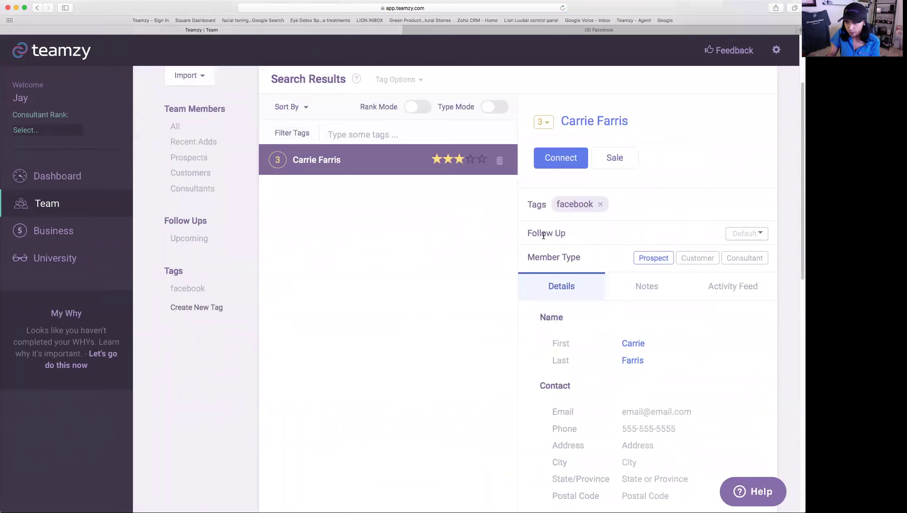
left_click(761, 233)
left_click(714, 380)
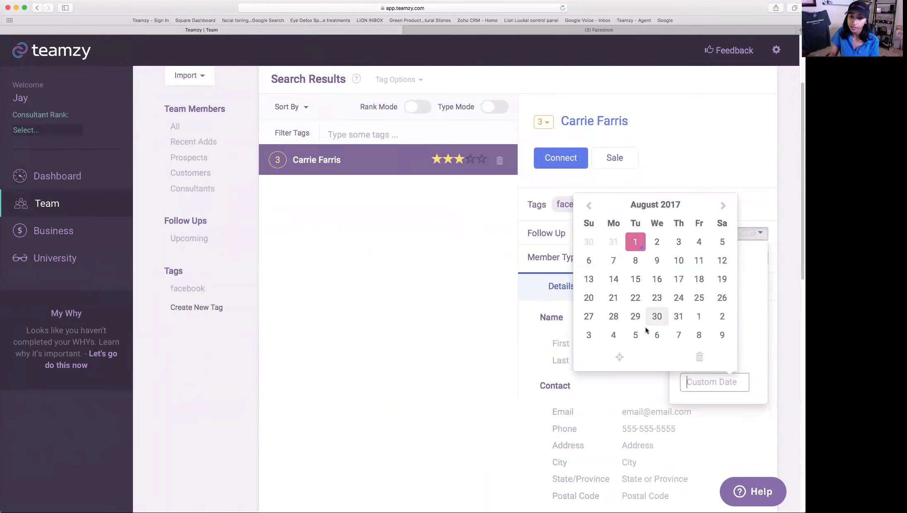
left_click(635, 260)
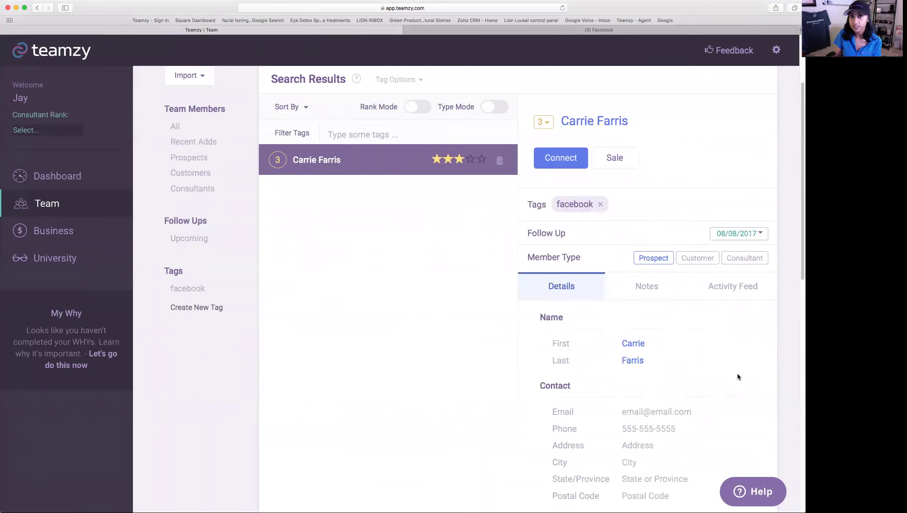
left_click(57, 175)
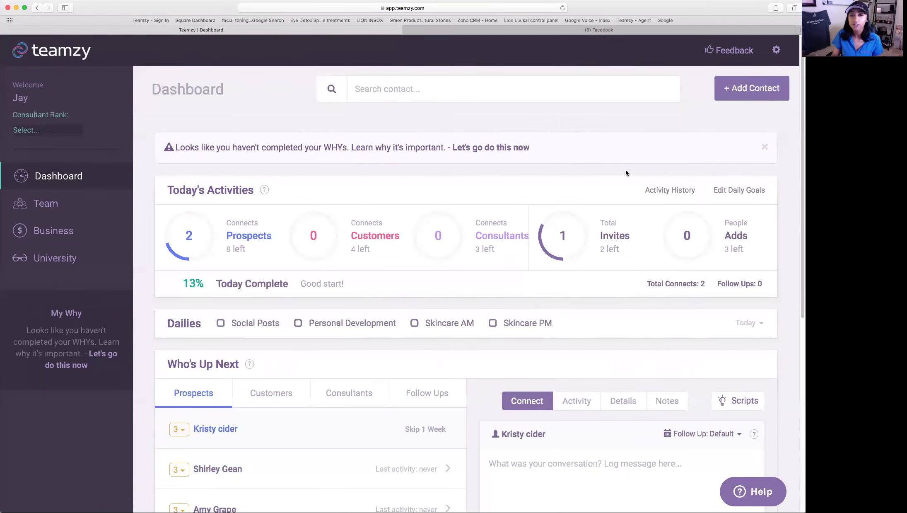
- Show the Follow Ups queue with contacts due Aug 8th, Aug 9th and Aug 19th
scroll(587, 170, "down", 3)
left_click(436, 324)
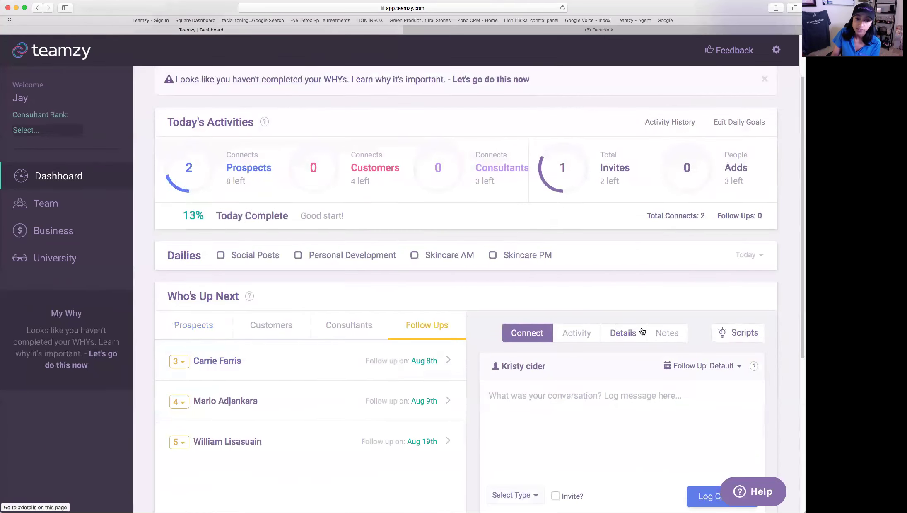
scroll(640, 328, "down", 2)
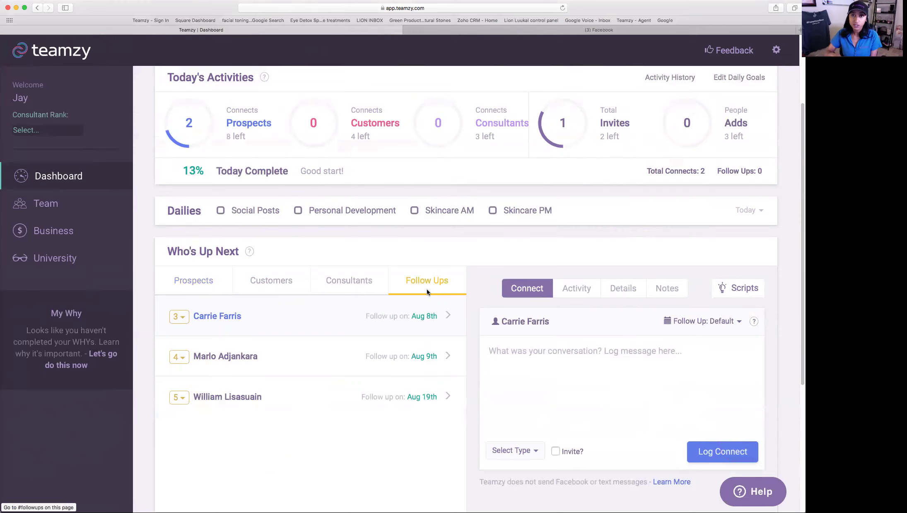
scroll(455, 334, "down", 3)
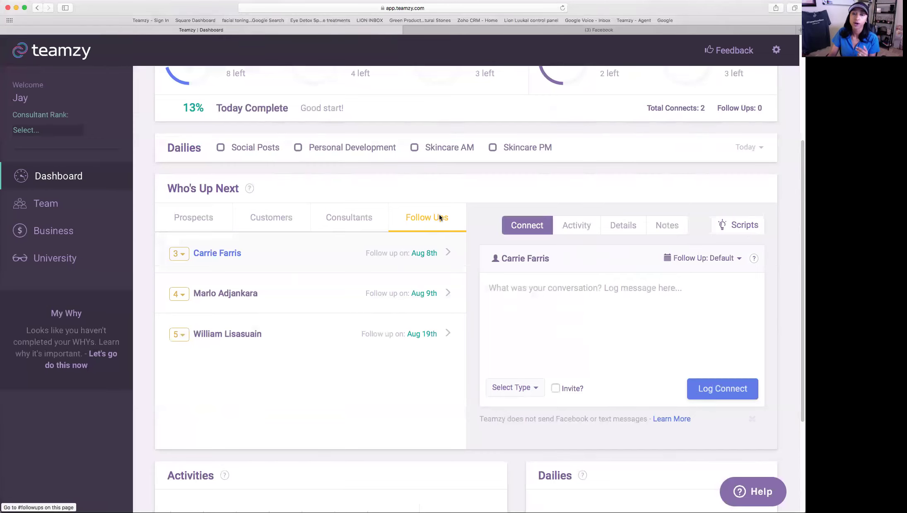
scroll(444, 185, "up", 1)
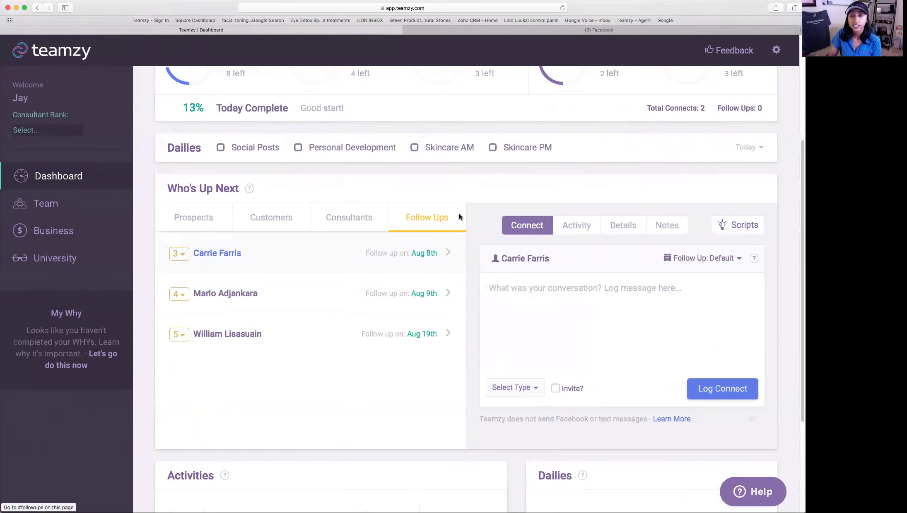
scroll(459, 215, "down", 1)
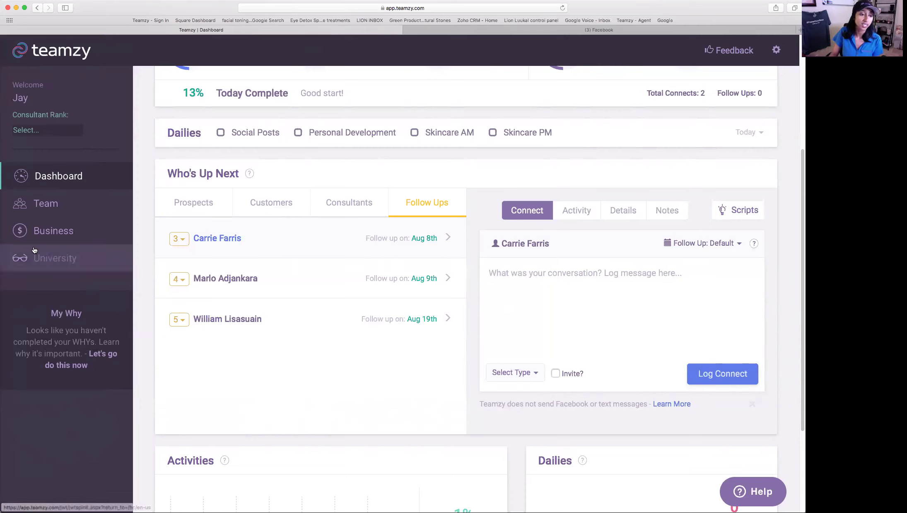
- Go to the Team page and scroll through the list of all 22 contacts
left_click(78, 209)
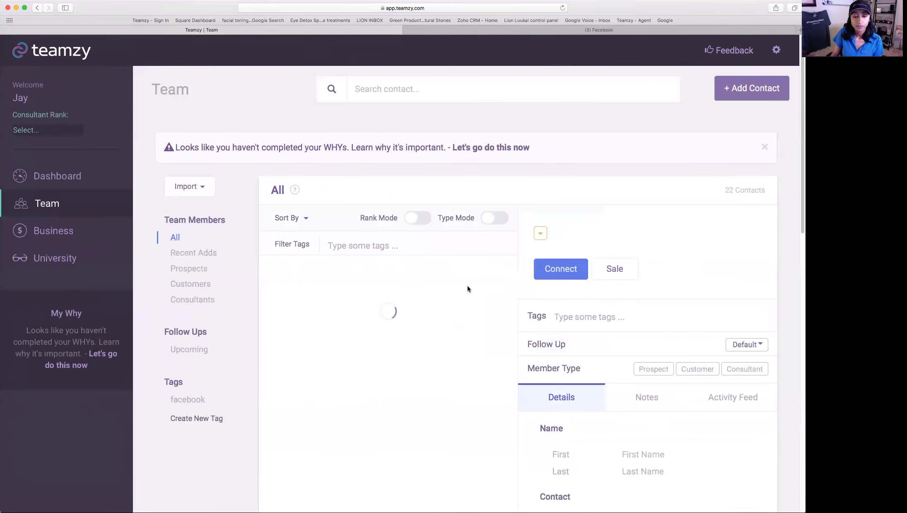
scroll(720, 224, "down", 3)
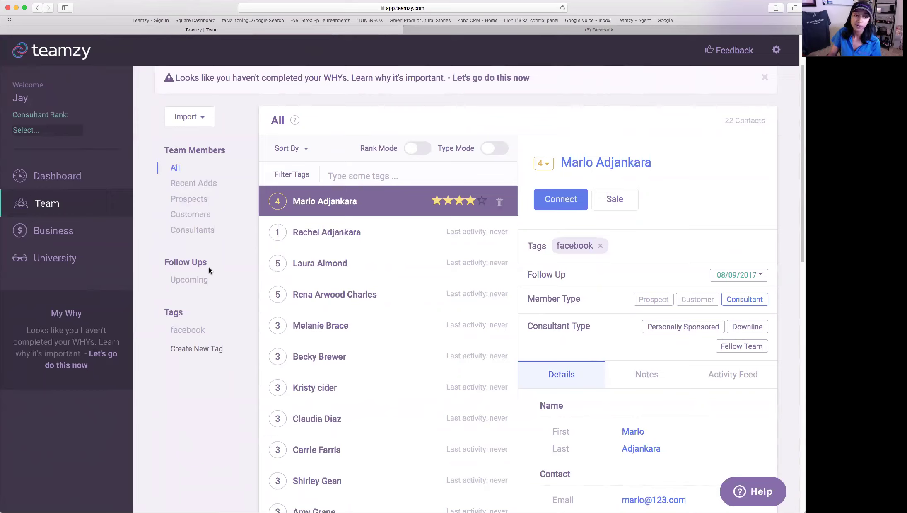
- List upcoming follow-ups and set the four-star consultant's follow-up date to 08/10/2017
left_click(194, 282)
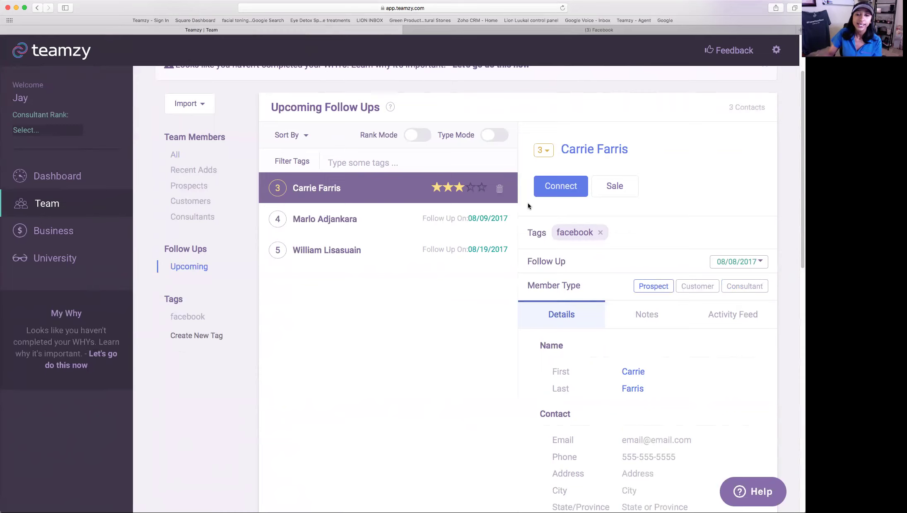
scroll(601, 203, "down", 1)
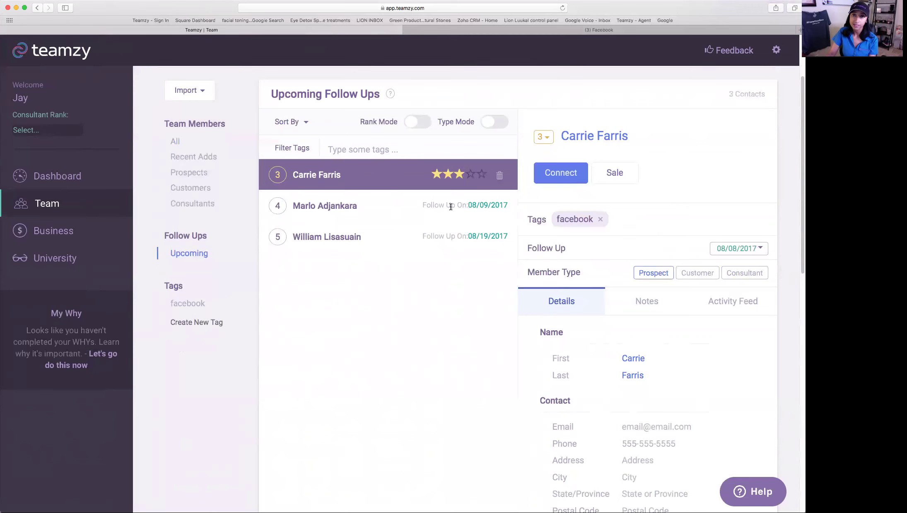
left_click(422, 217)
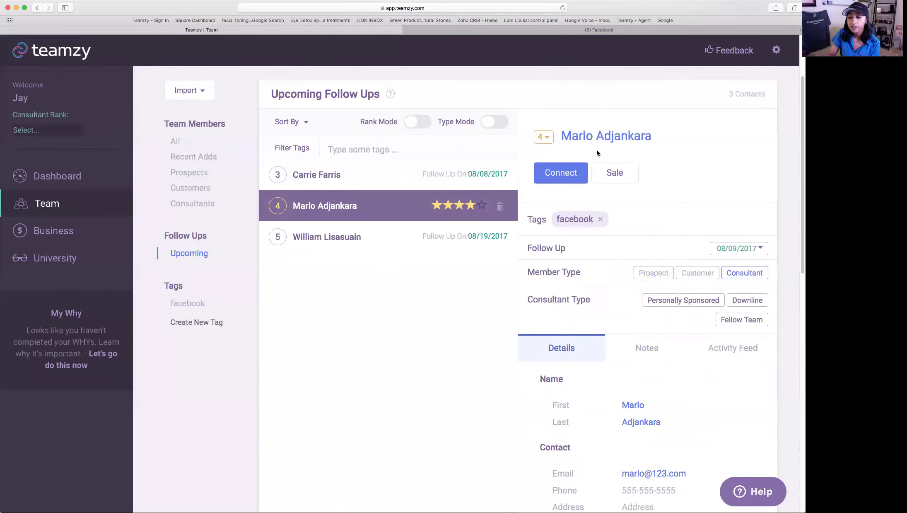
left_click(764, 251)
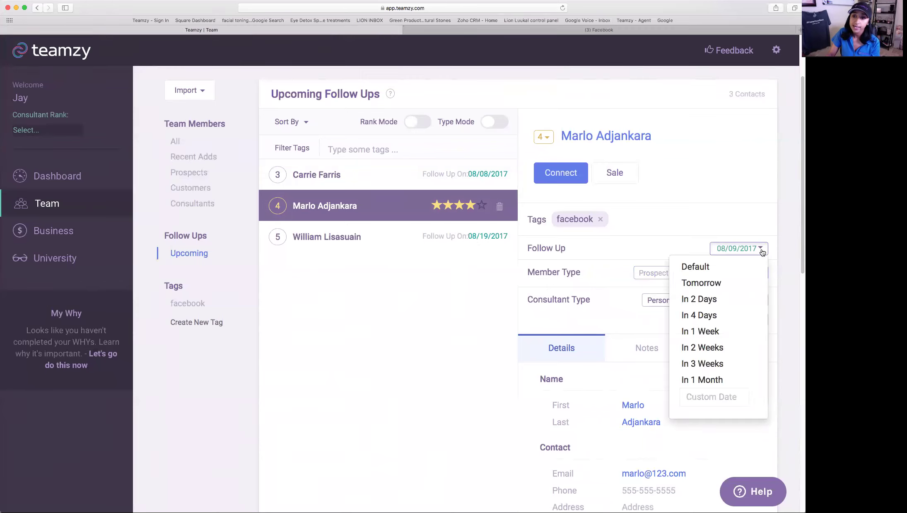
left_click(730, 397)
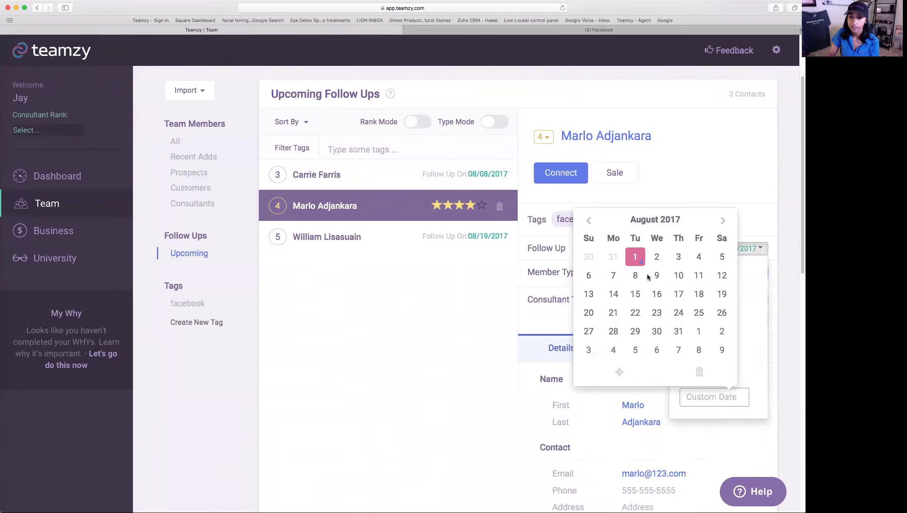
left_click(679, 275)
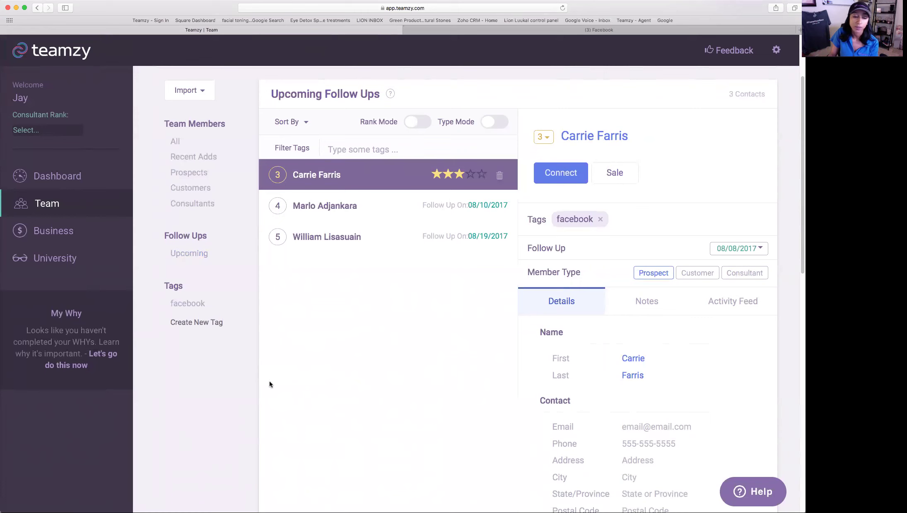
- From the facebook-tagged contacts, add the 3waycall tag to the four-star consultant
left_click(182, 305)
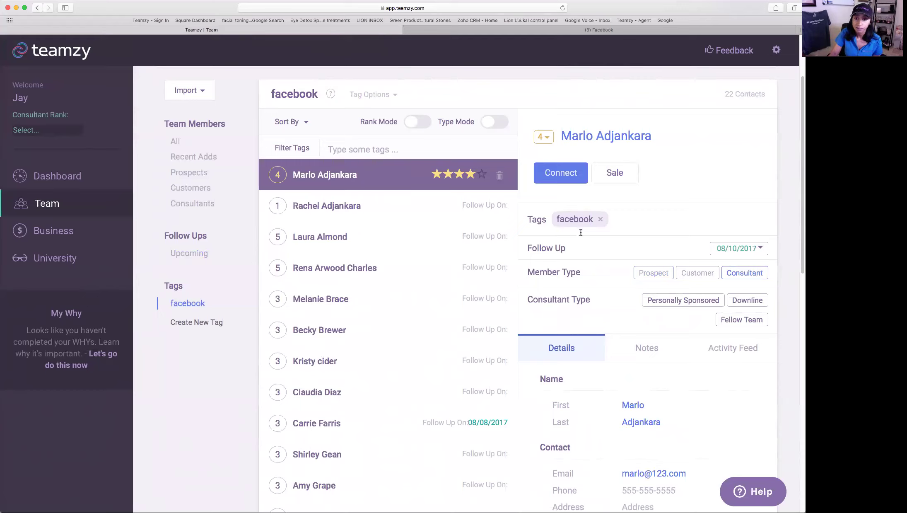
left_click(715, 229)
type("3waycall")
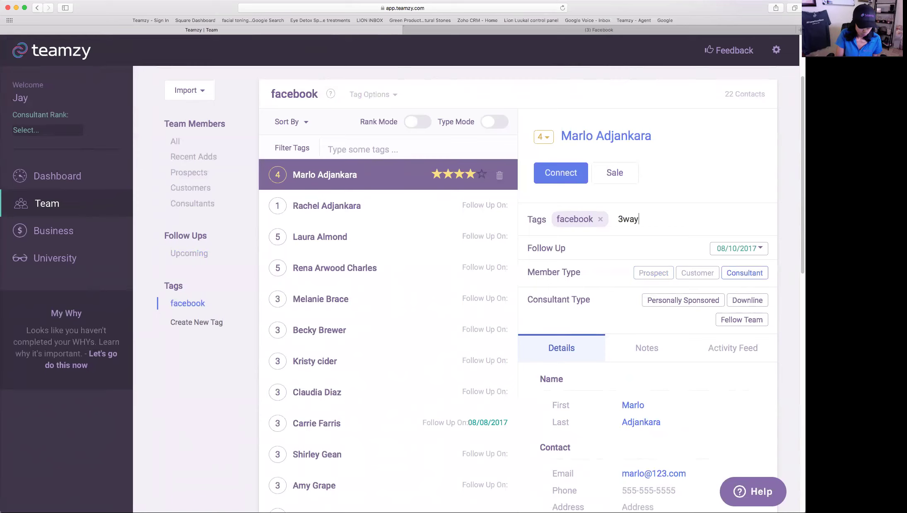
key("Return")
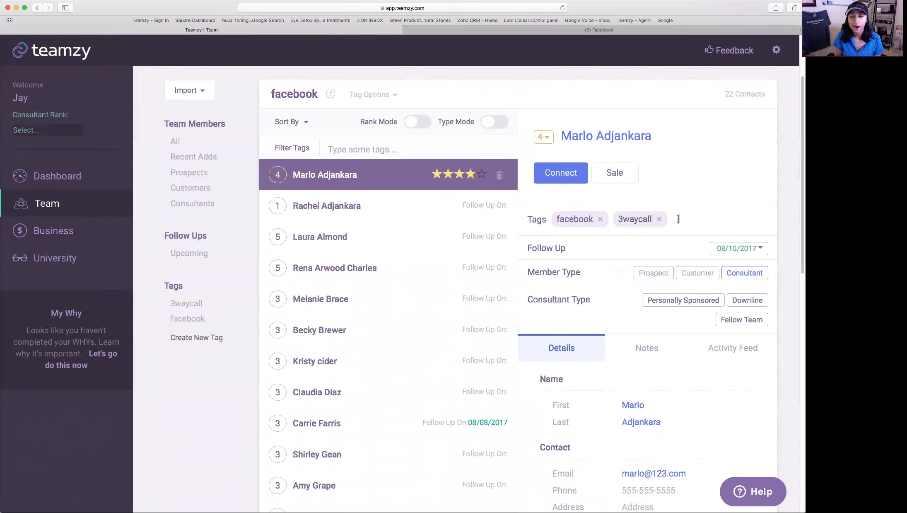
- Add a new eventLA tag to the one-star prospect
left_click(328, 207)
left_click(613, 230)
type("eventLA")
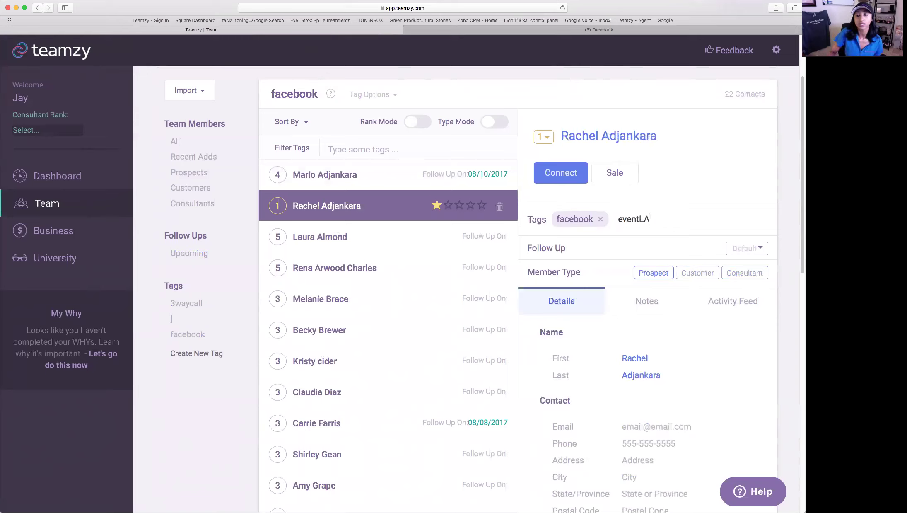
key("Return")
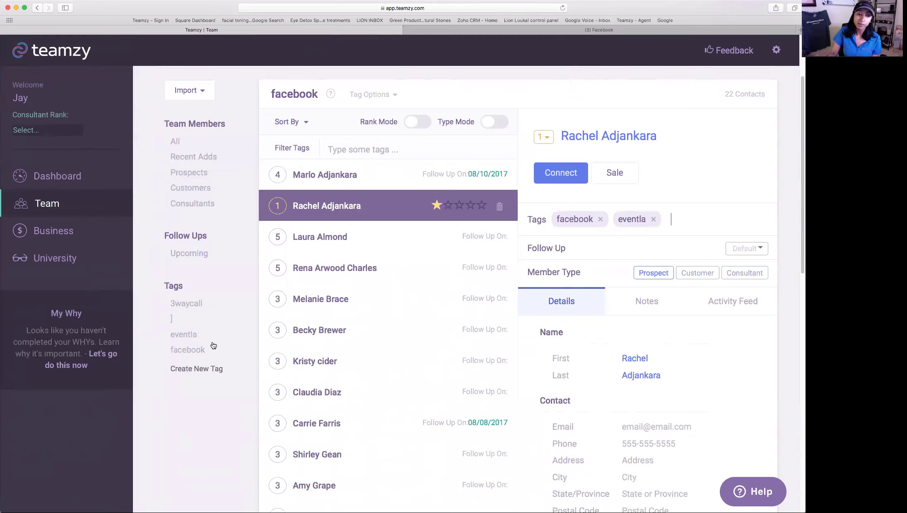
- Filter the contact list by the eventla tag, then by 3waycall
left_click(199, 338)
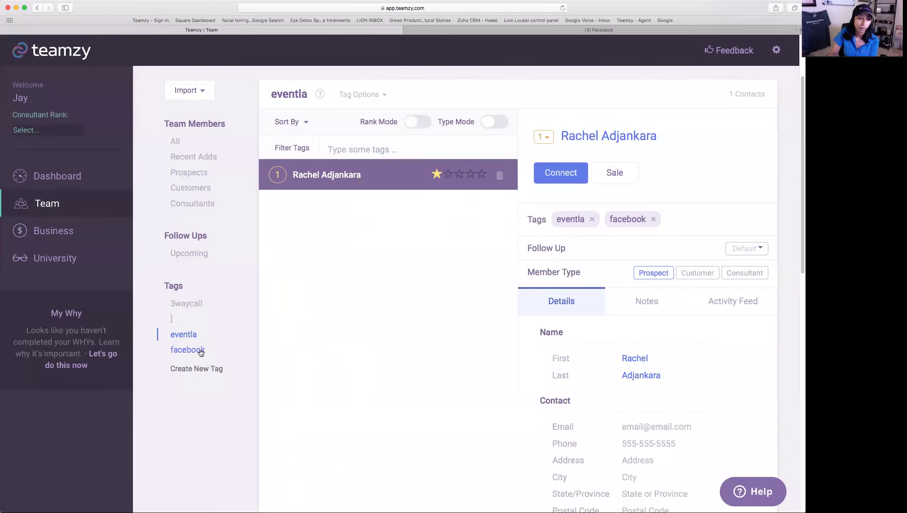
left_click(193, 303)
scroll(237, 348, "up", 3)
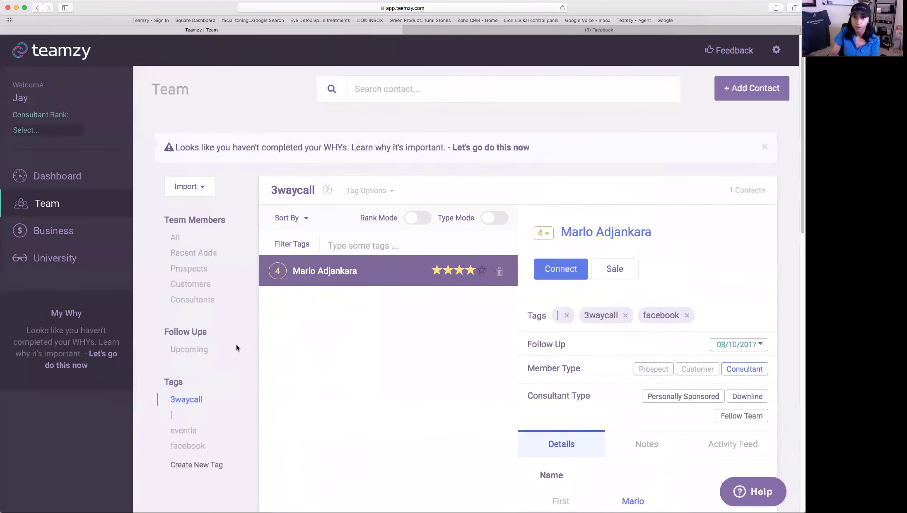
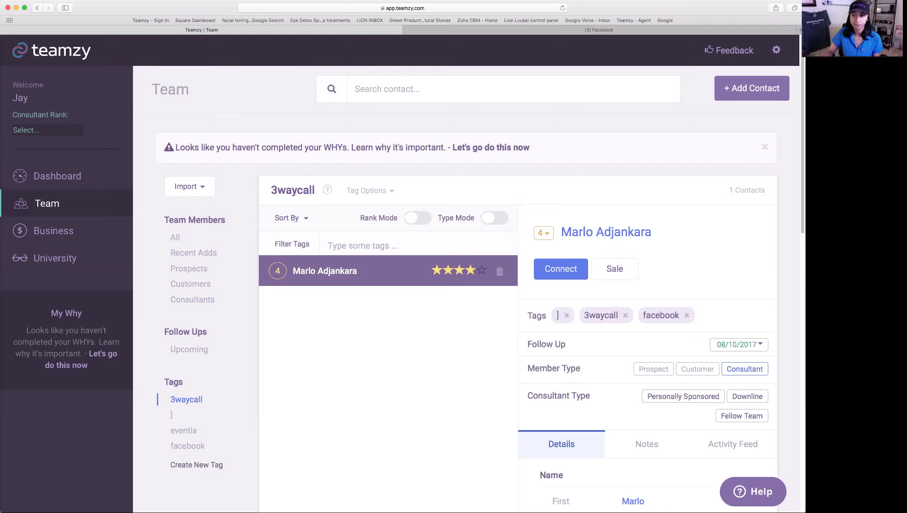
- Launch the Setup Wizard from the gear menu and advance past the WHY POWER video and WHY questions
left_click(776, 51)
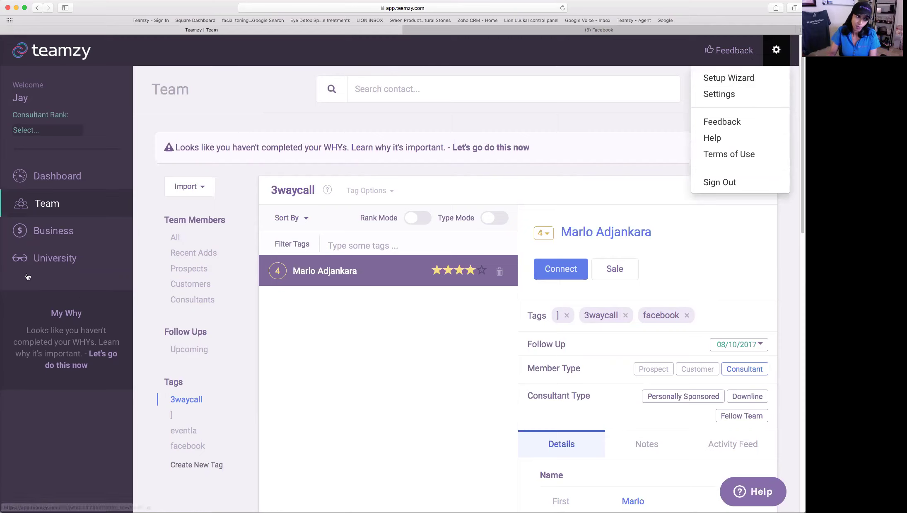
left_click(50, 364)
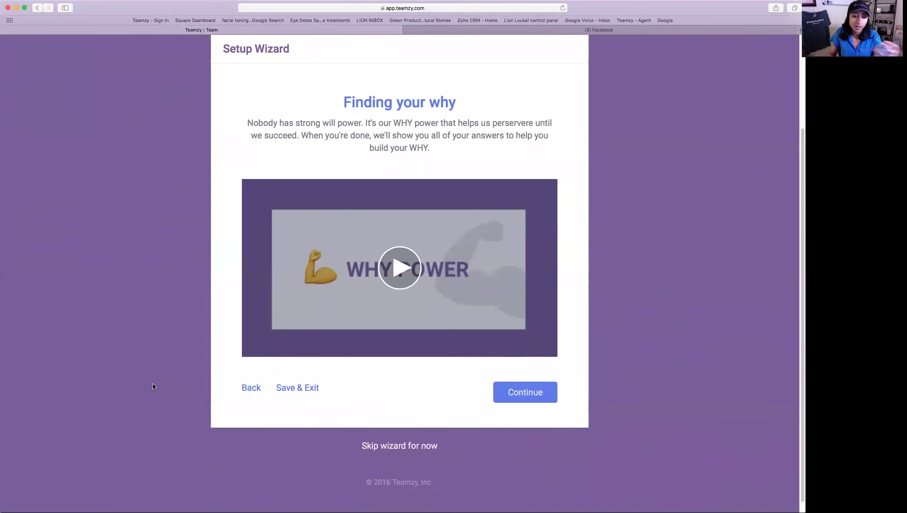
left_click(508, 397)
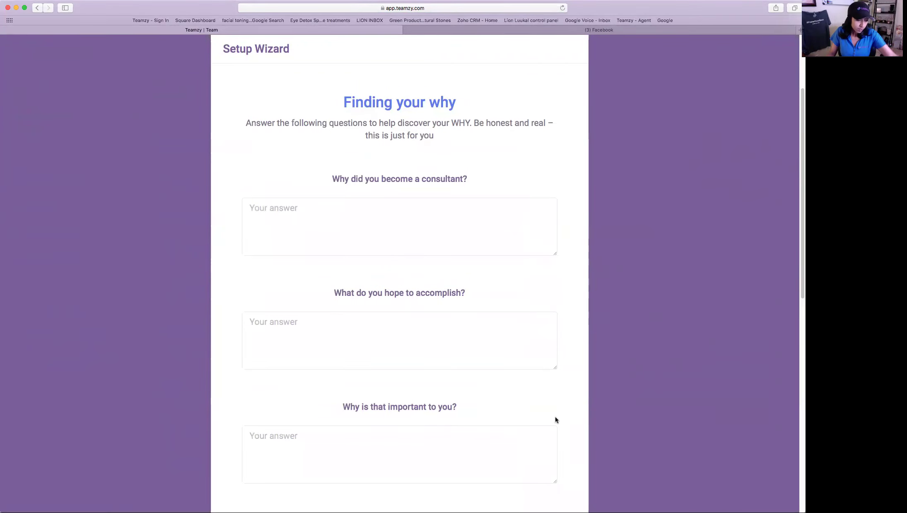
scroll(581, 417, "down", 5)
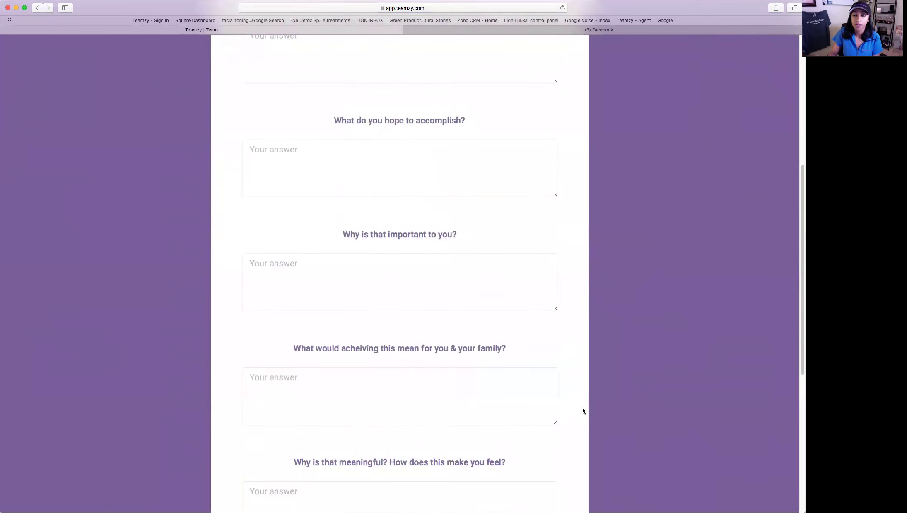
scroll(583, 409, "down", 1)
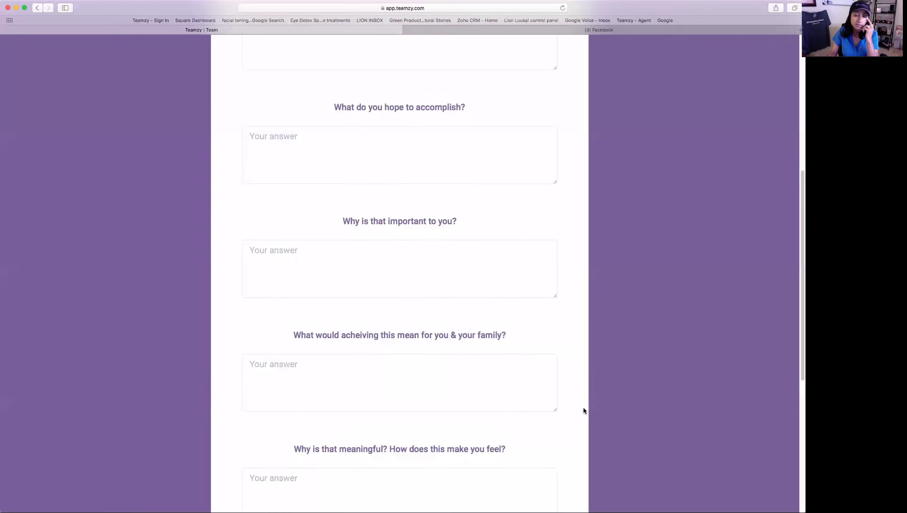
scroll(583, 409, "down", 8)
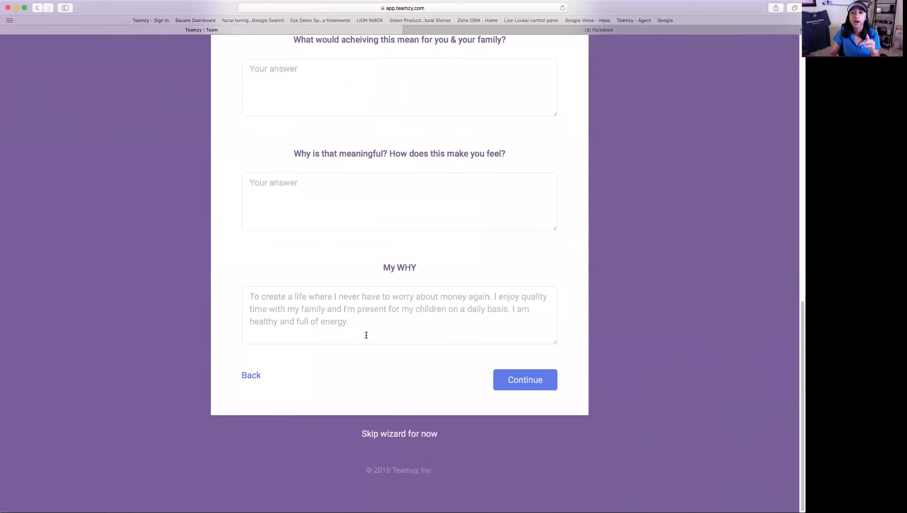
left_click(502, 385)
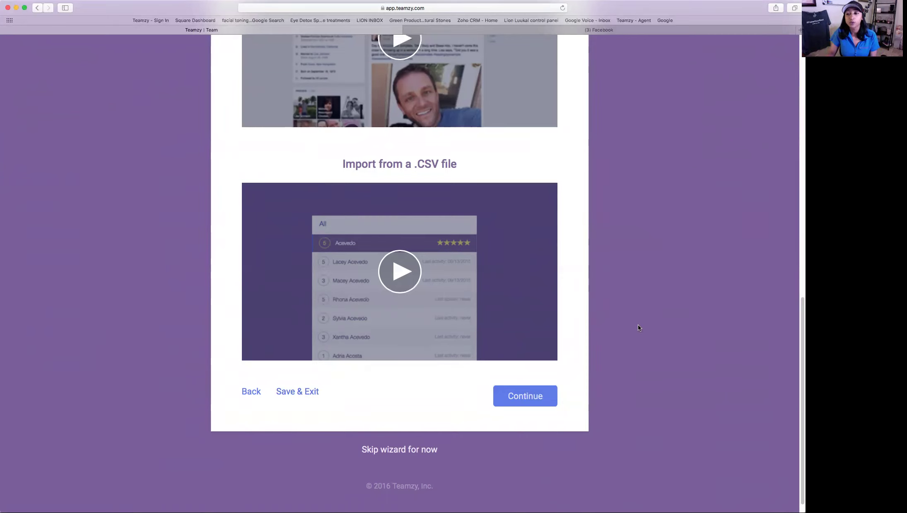
- Finish the setup wizard and open the Team page listing all 22 contacts
left_click(526, 396)
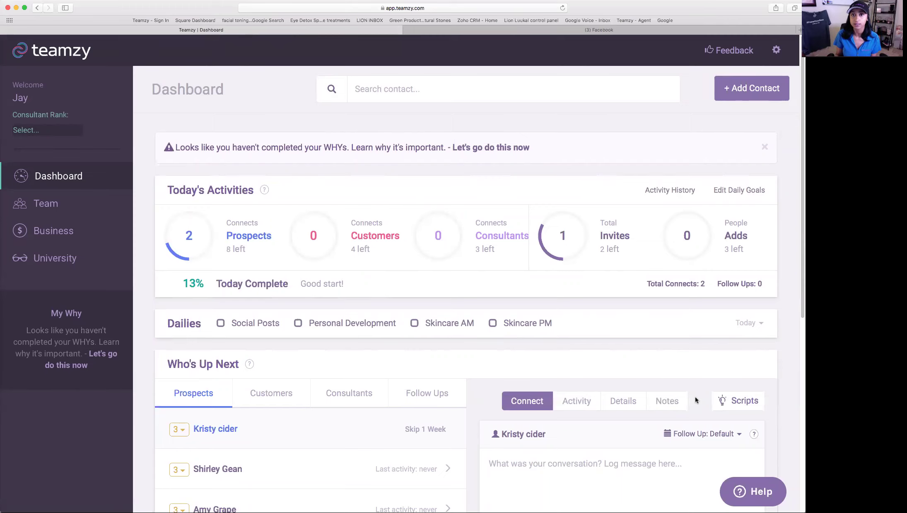
left_click(88, 210)
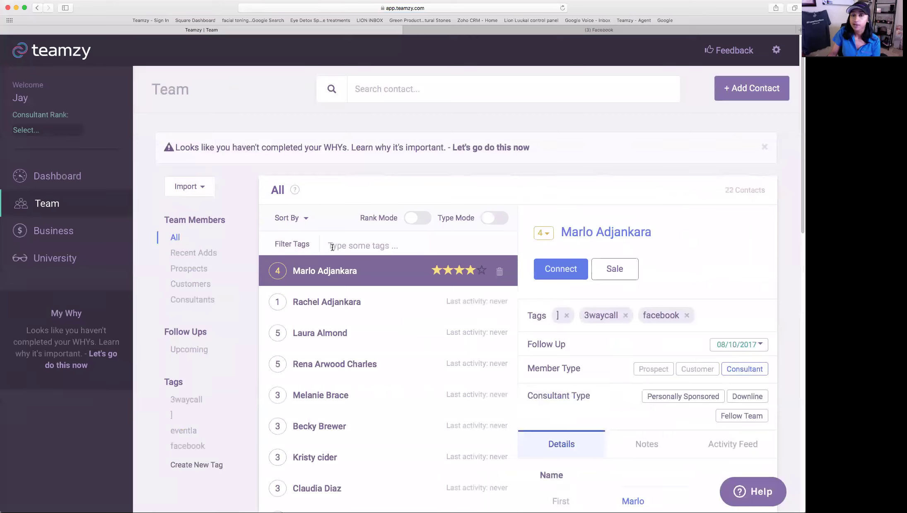
- Check the Import History entry for importdemo.csv, then go back to the Dashboard
left_click(201, 189)
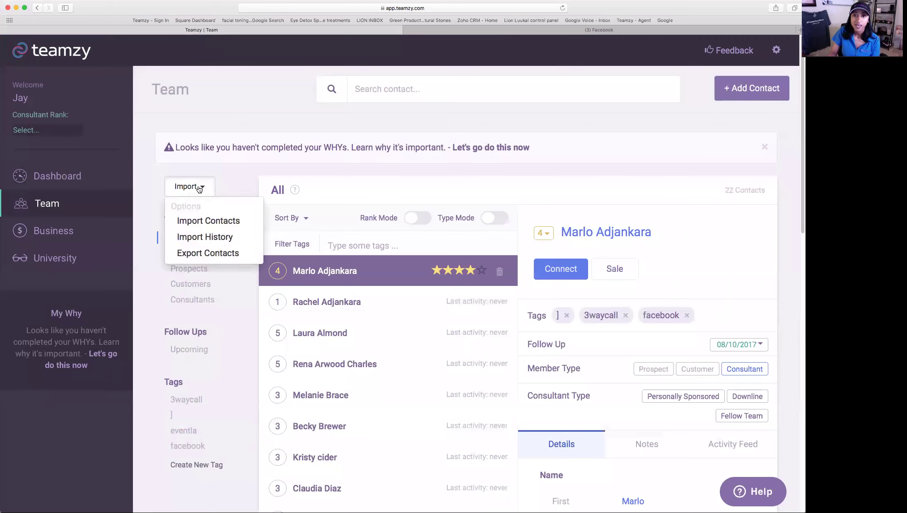
left_click(218, 240)
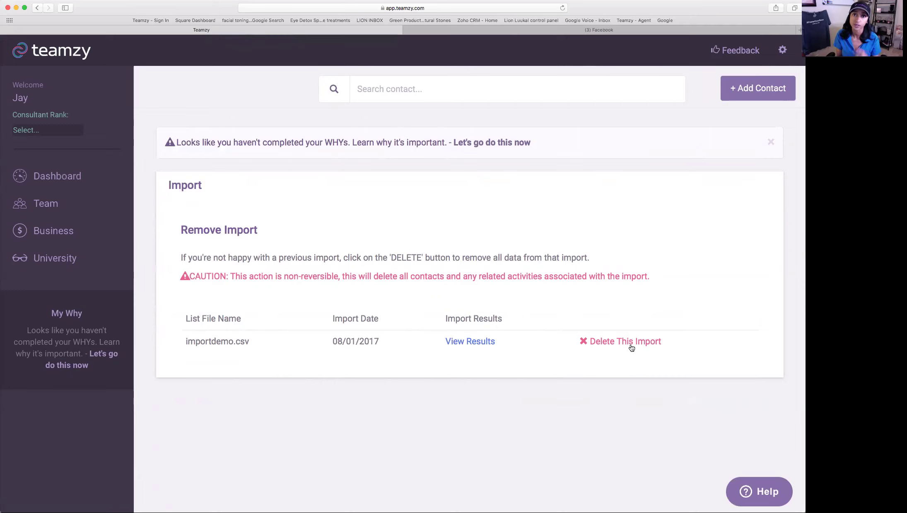
left_click(65, 175)
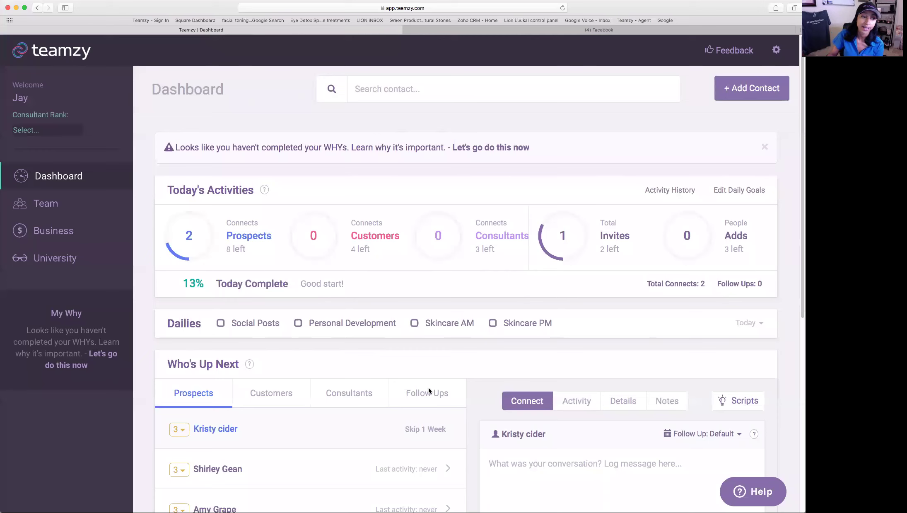
- Filter the Team contact list to the 3waycall tag
left_click(53, 210)
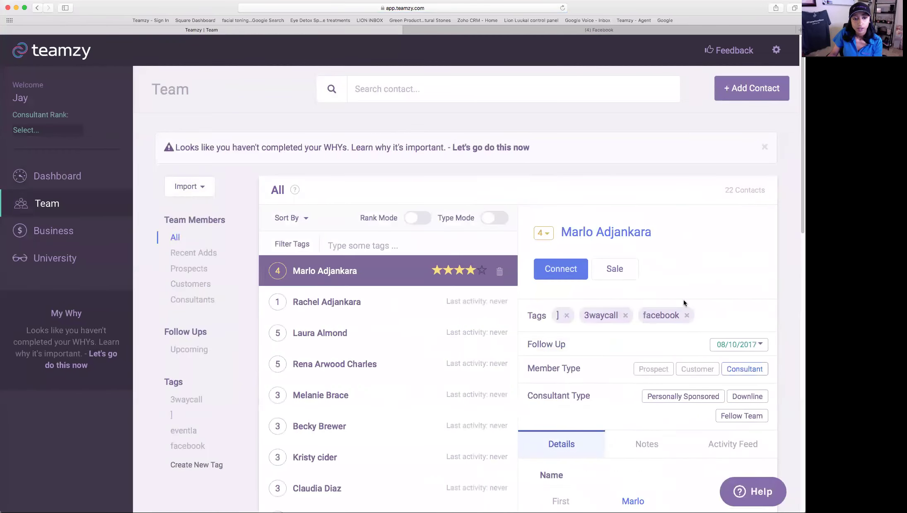
scroll(680, 301, "down", 3)
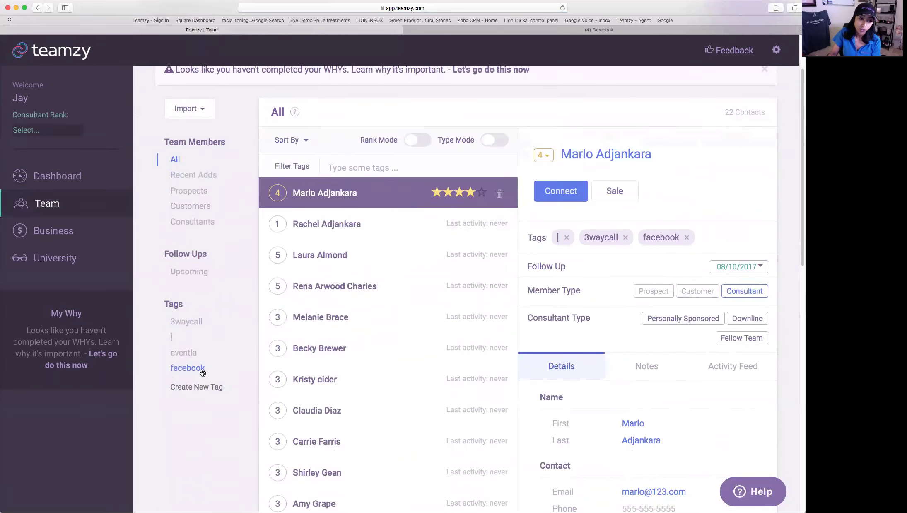
scroll(203, 368, "down", 1)
left_click(183, 320)
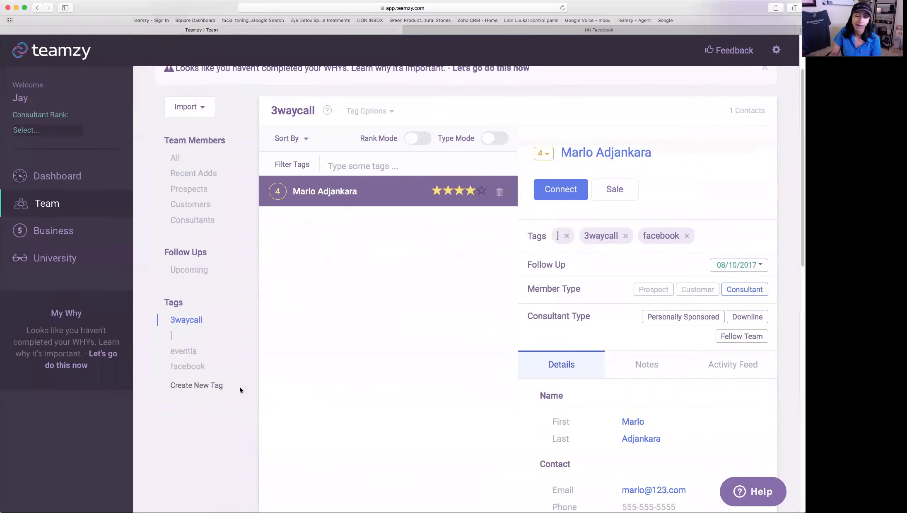
scroll(243, 391, "up", 3)
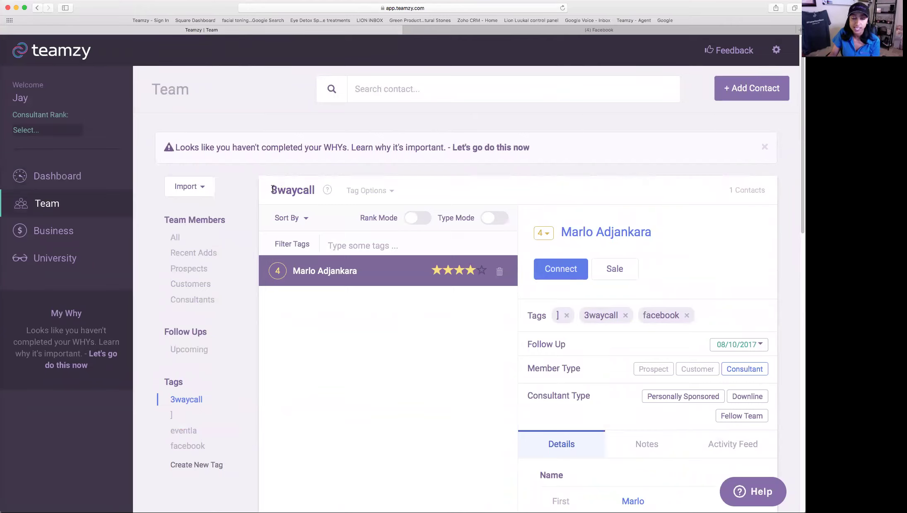
- Look over the 3waycall Tag Options and close them without changes
left_click_drag(316, 189, 271, 190)
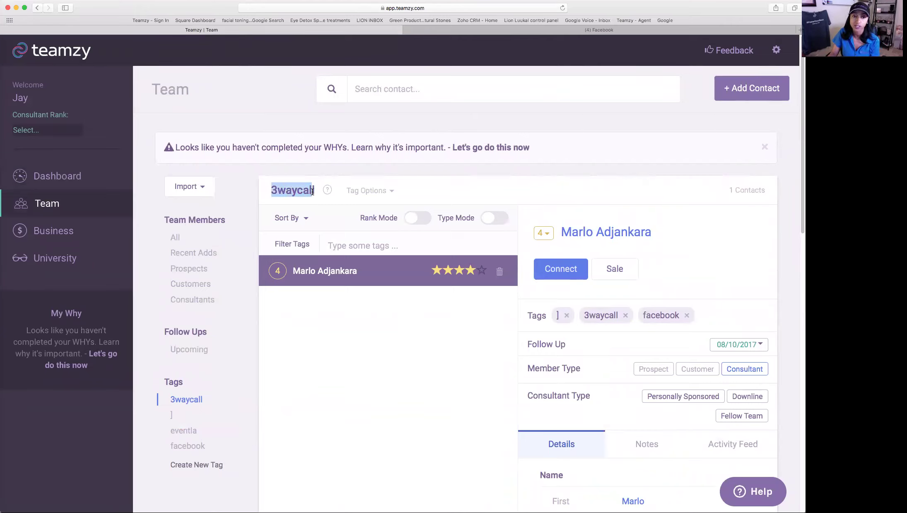
left_click(365, 192)
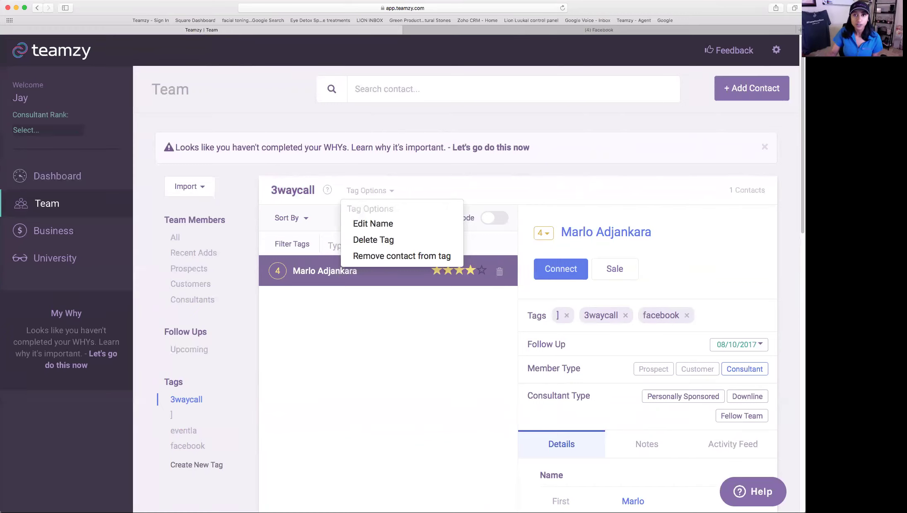
left_click(468, 191)
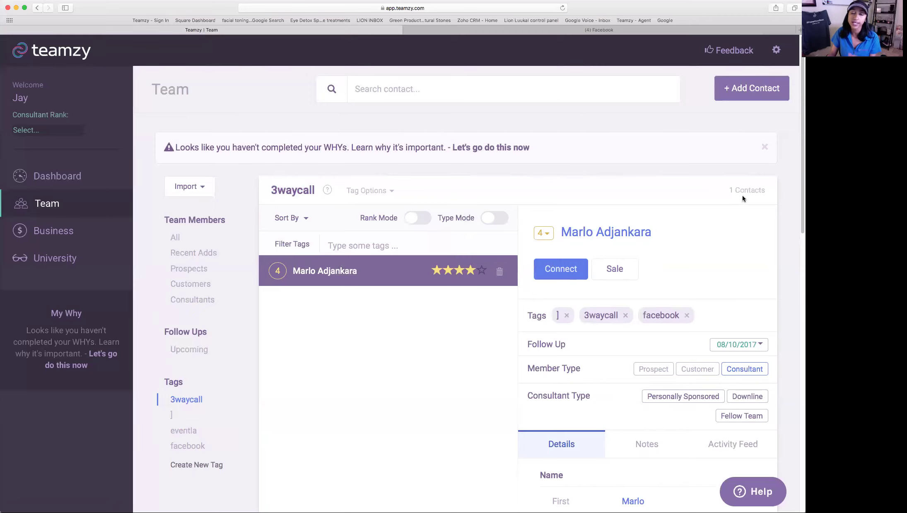
- Open account preferences and view the Billing plans and the 30 Day Free Trial end date
left_click(789, 53)
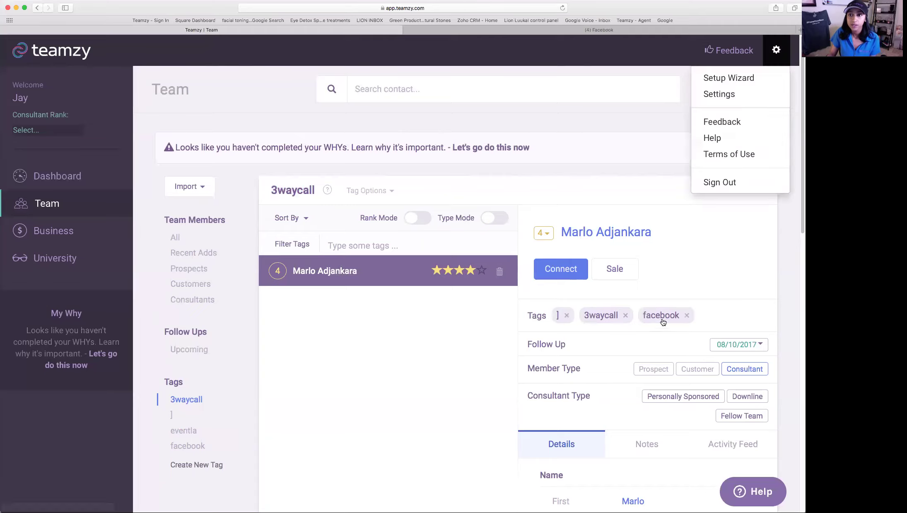
left_click(734, 94)
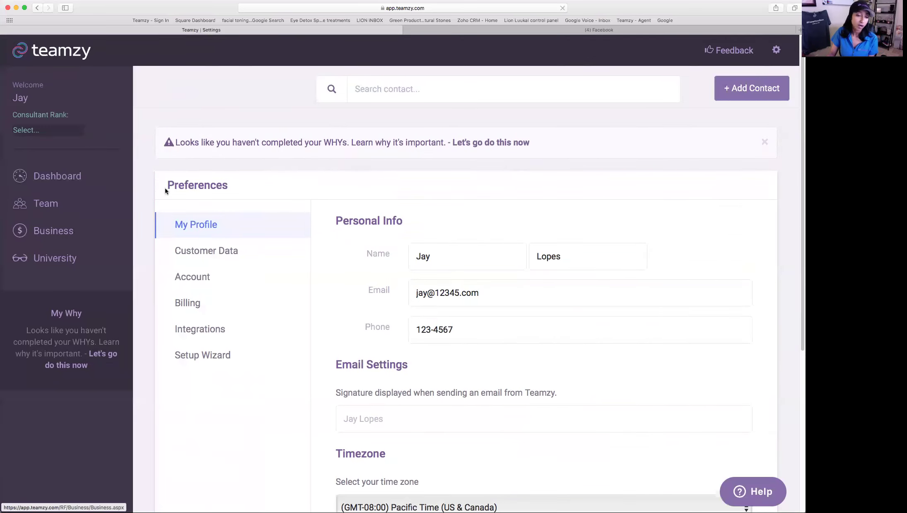
left_click(199, 305)
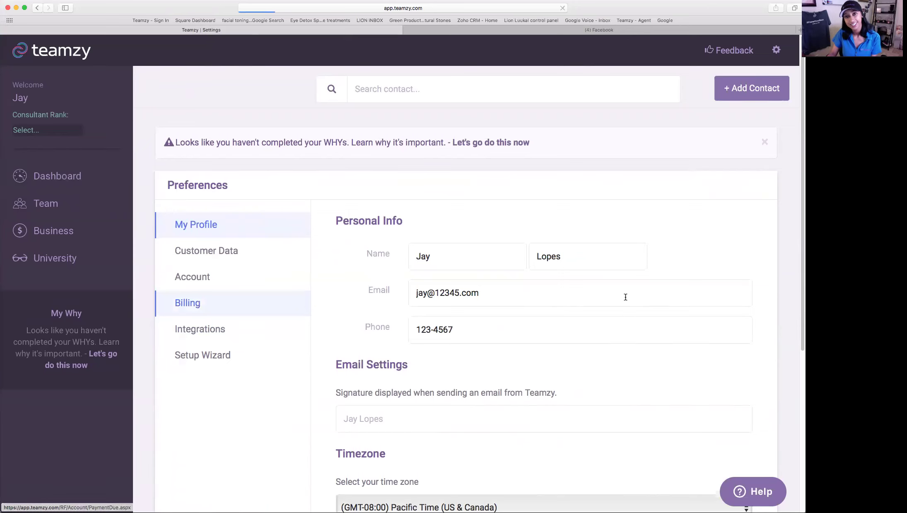
scroll(766, 336, "down", 4)
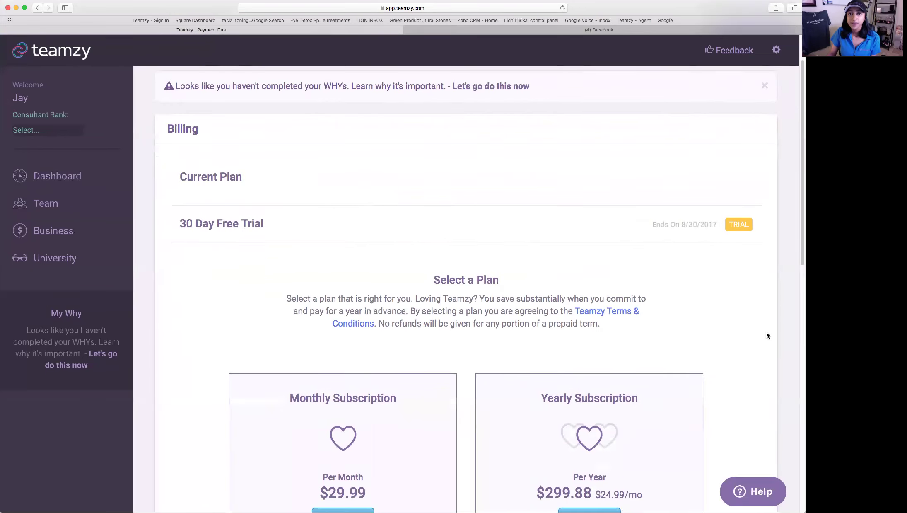
left_click_drag(652, 198, 720, 199)
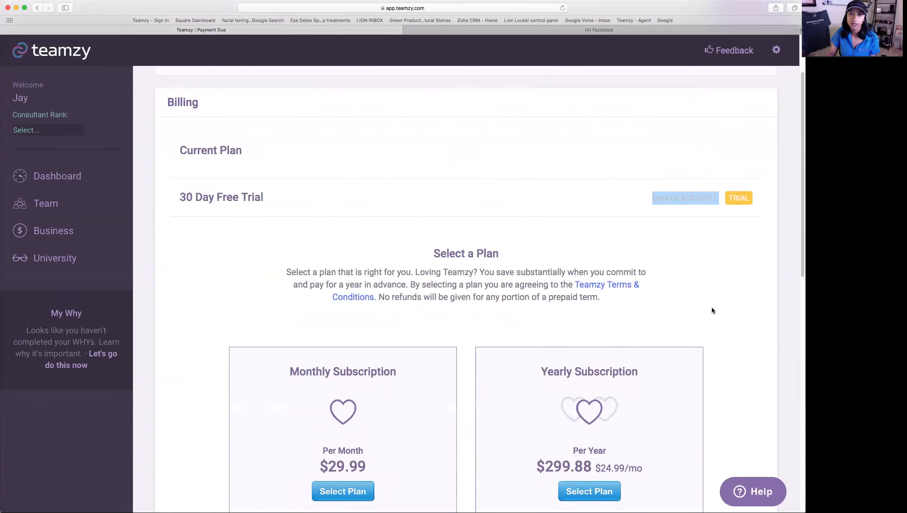
- Review the $29.99 monthly and $299.88 yearly plans, then reopen the Setup Wizard
scroll(713, 312, "down", 6)
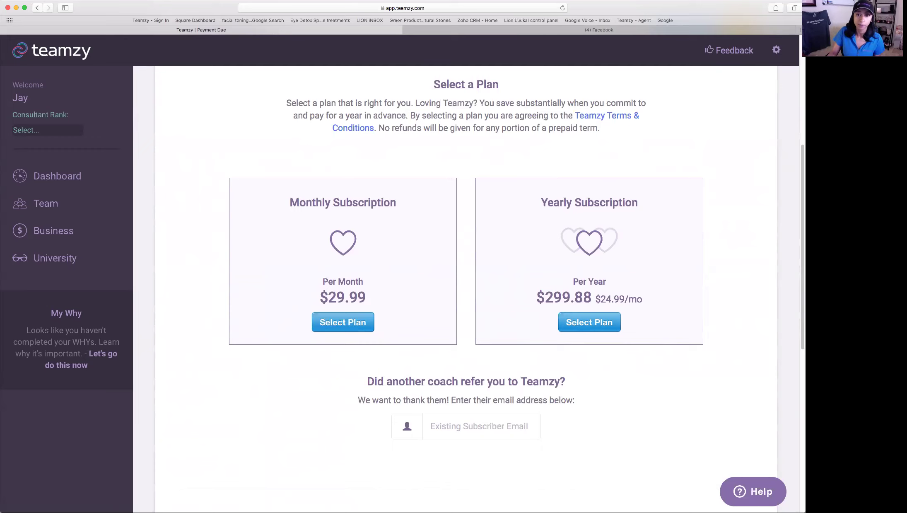
scroll(721, 293, "up", 6)
left_click(777, 49)
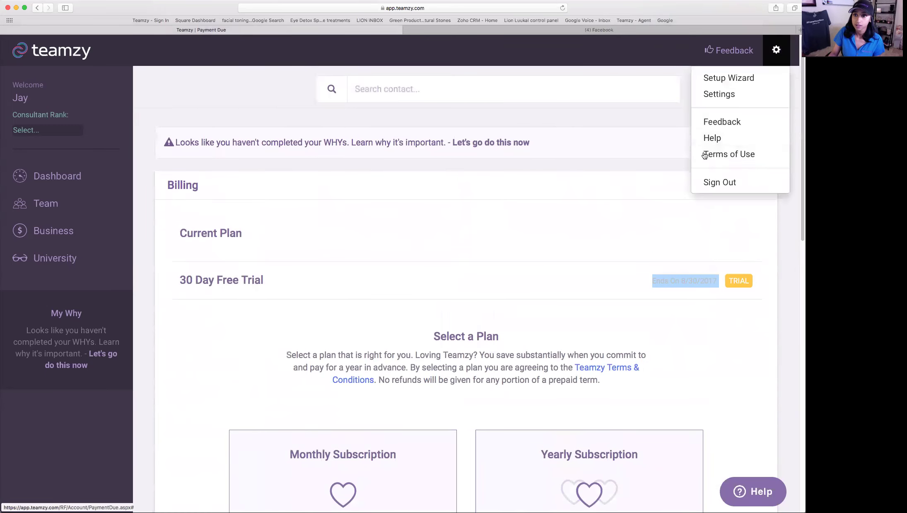
left_click(726, 80)
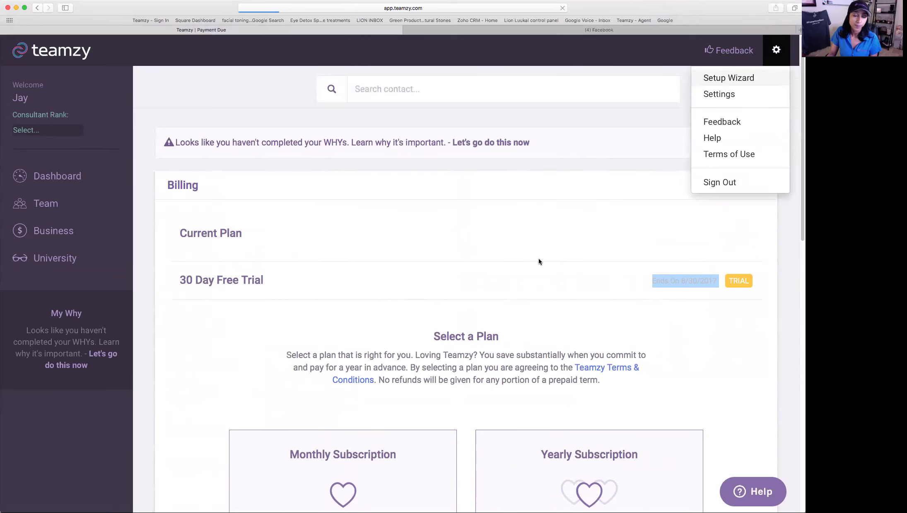
- Run the wizard, keeping the 100000 income goal and daily goals, through to contact import
scroll(540, 261, "down", 5)
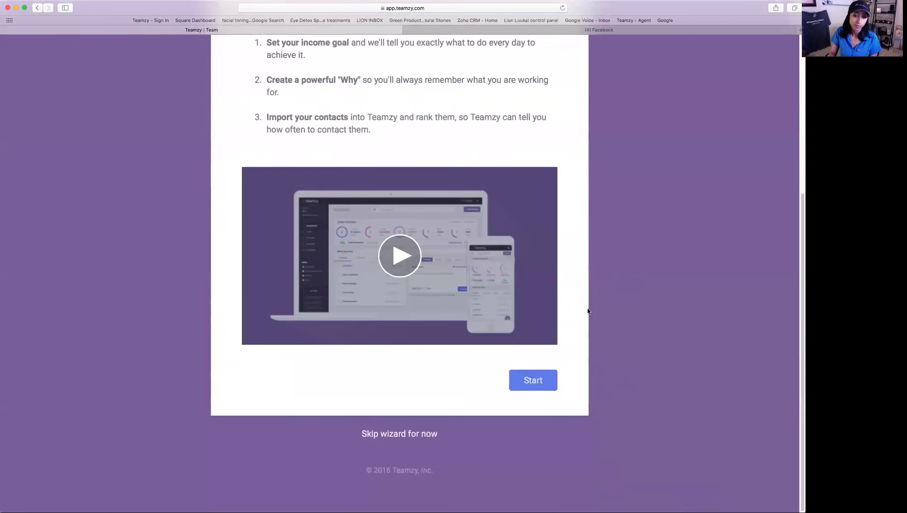
left_click(533, 379)
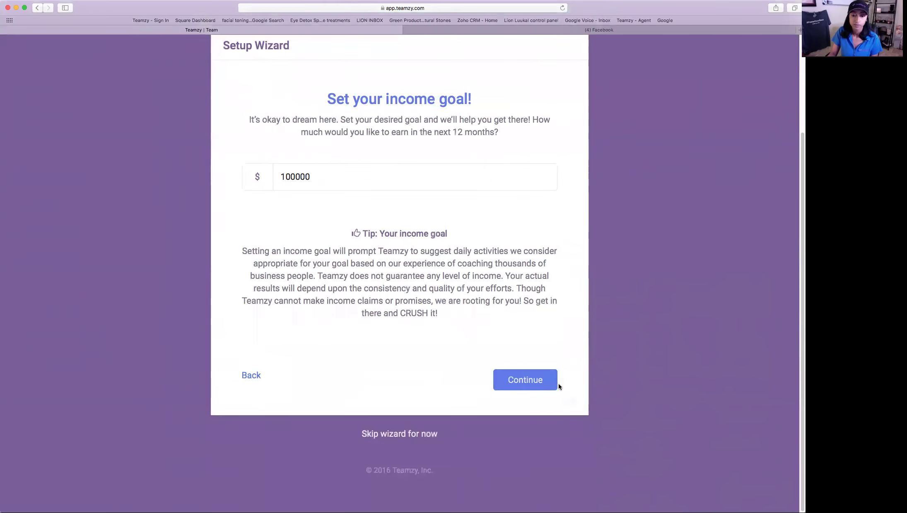
left_click(556, 384)
left_click(556, 373)
left_click(540, 383)
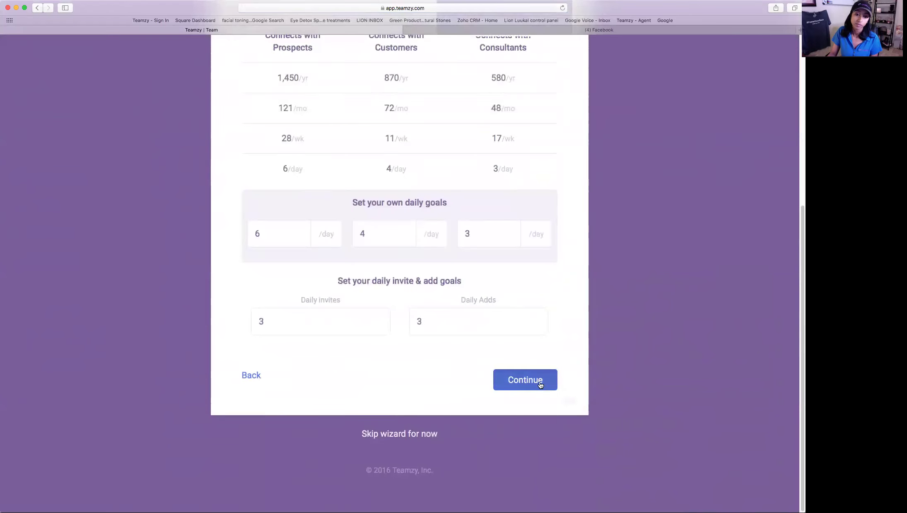
left_click(550, 380)
scroll(593, 359, "down", 10)
left_click(522, 447)
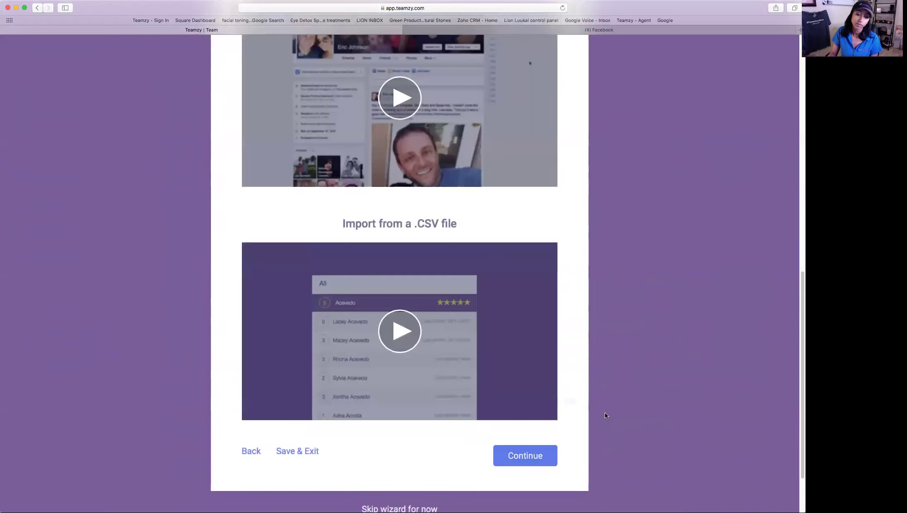
- Save and exit the wizard, returning to the Billing page
scroll(626, 390, "up", 5)
scroll(630, 371, "up", 5)
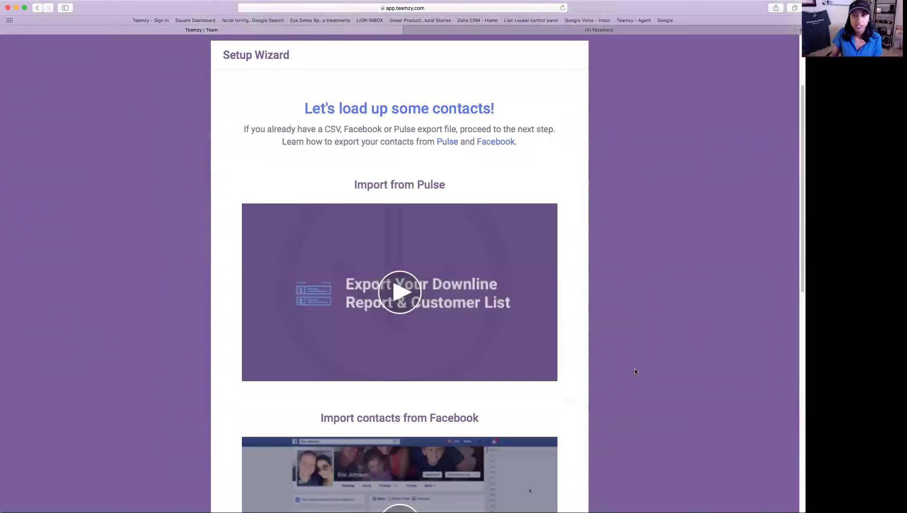
scroll(629, 292, "down", 2)
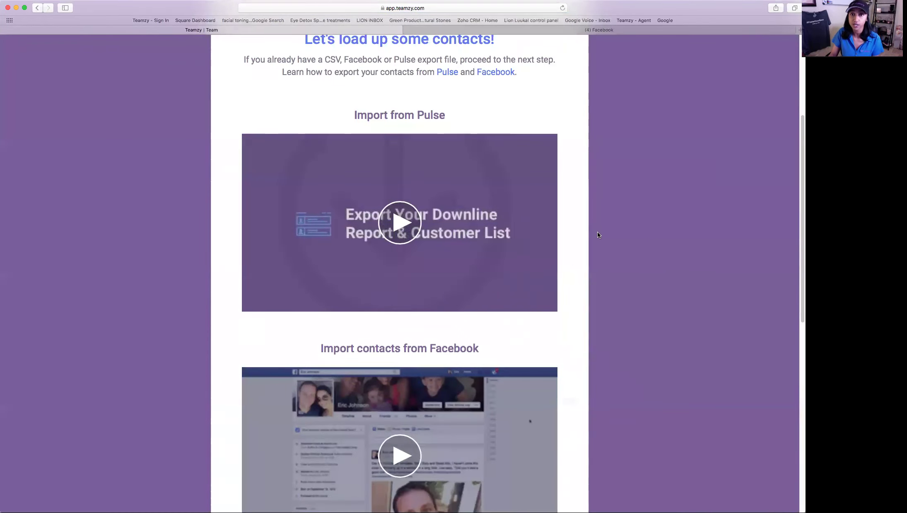
scroll(657, 211, "down", 5)
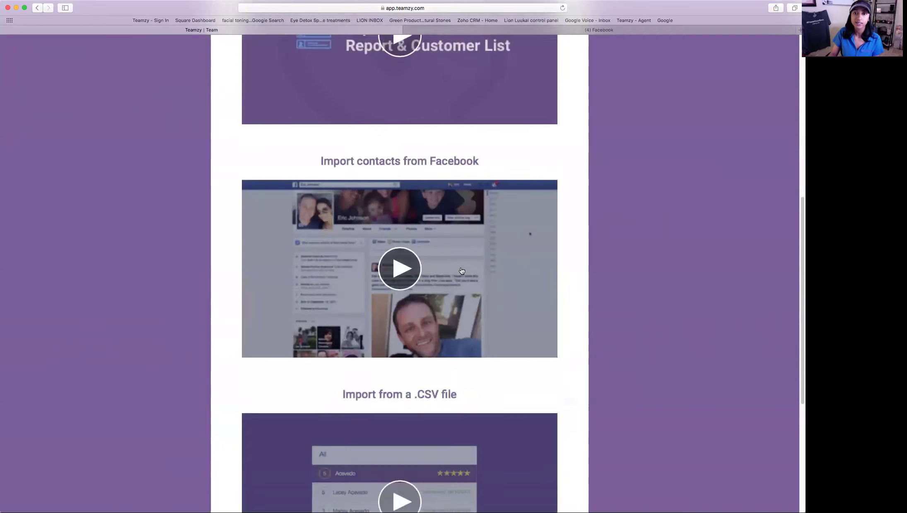
scroll(658, 251, "down", 4)
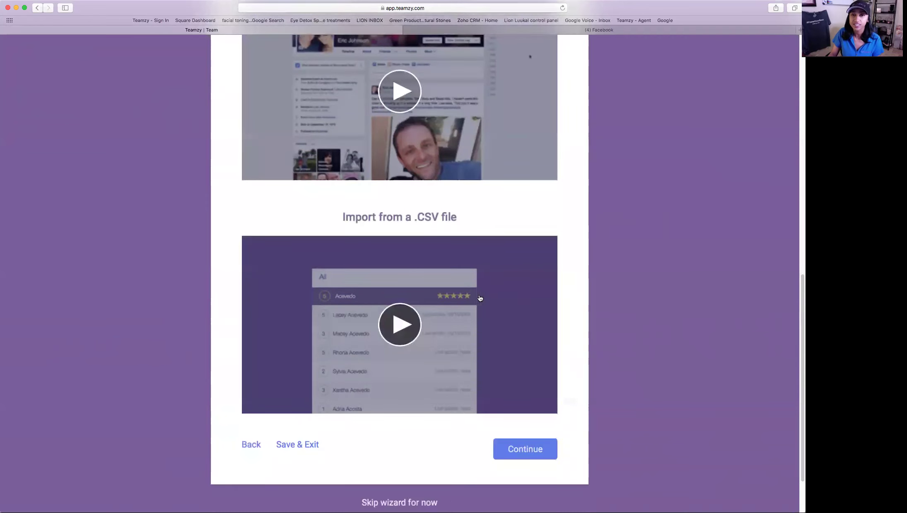
left_click(312, 445)
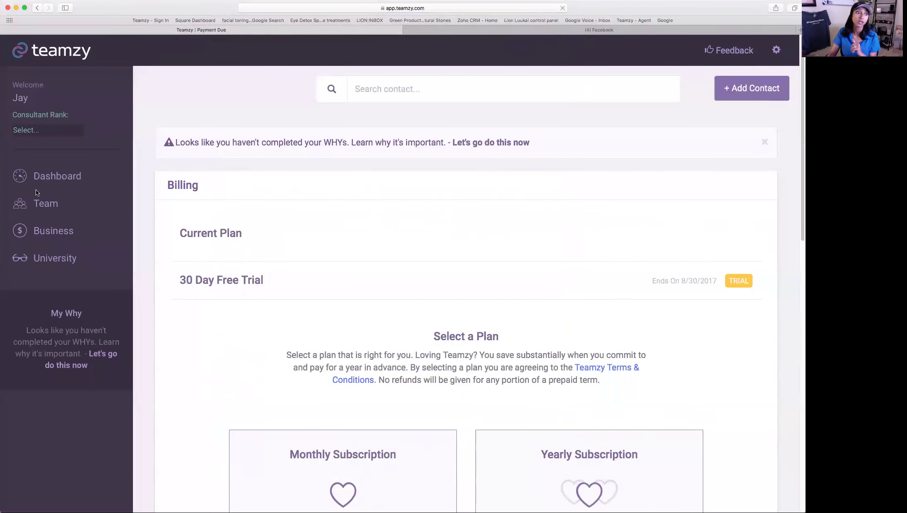
- Go to the Dashboard and open the University training help center
left_click(41, 187)
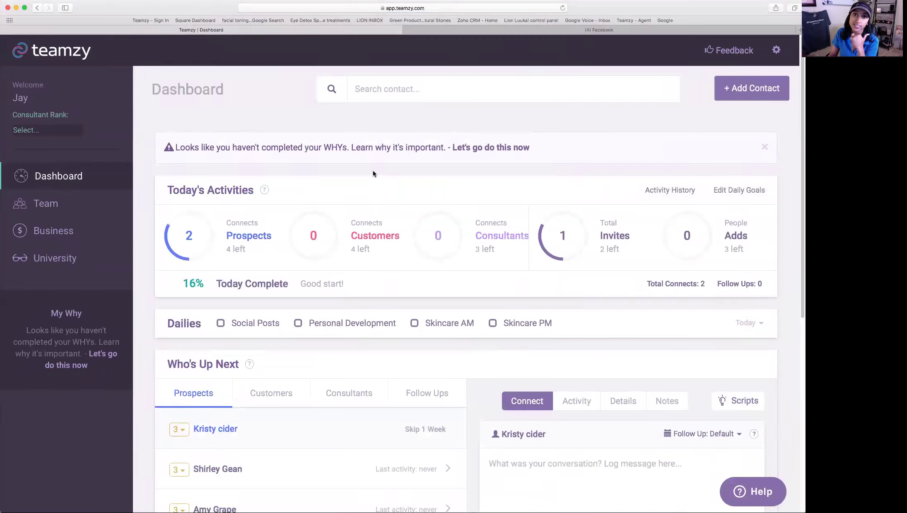
left_click(54, 258)
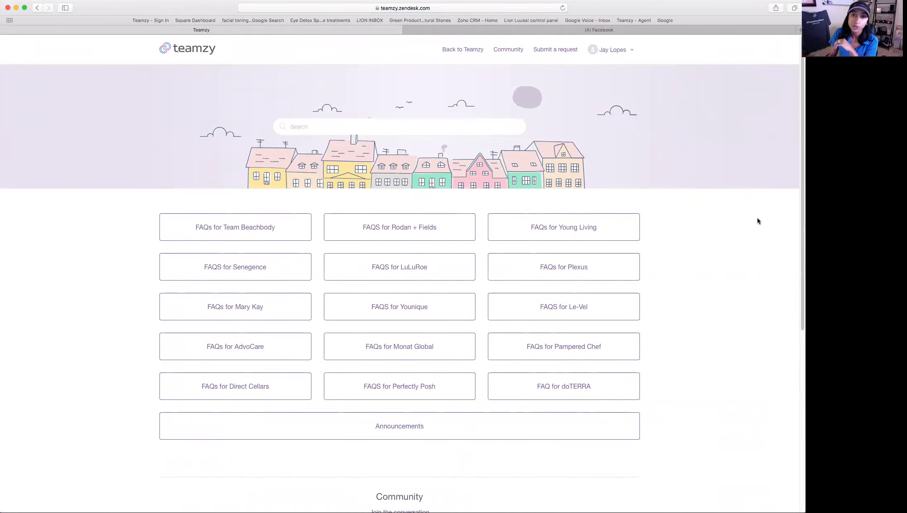
- View the FAQS for Rodan + Fields, then go back to the Teamzy dashboard
left_click(380, 235)
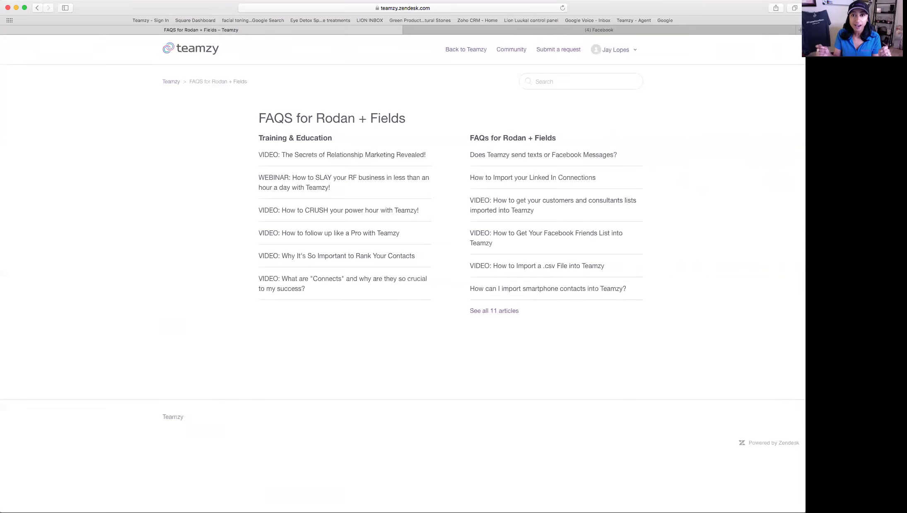
left_click(465, 49)
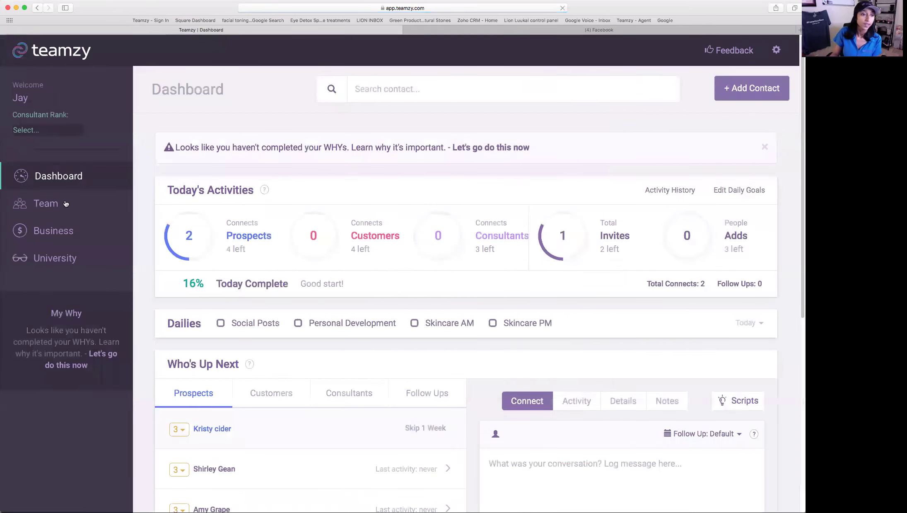
- From the Team page, choose Import Contacts in the Import dropdown
left_click(66, 204)
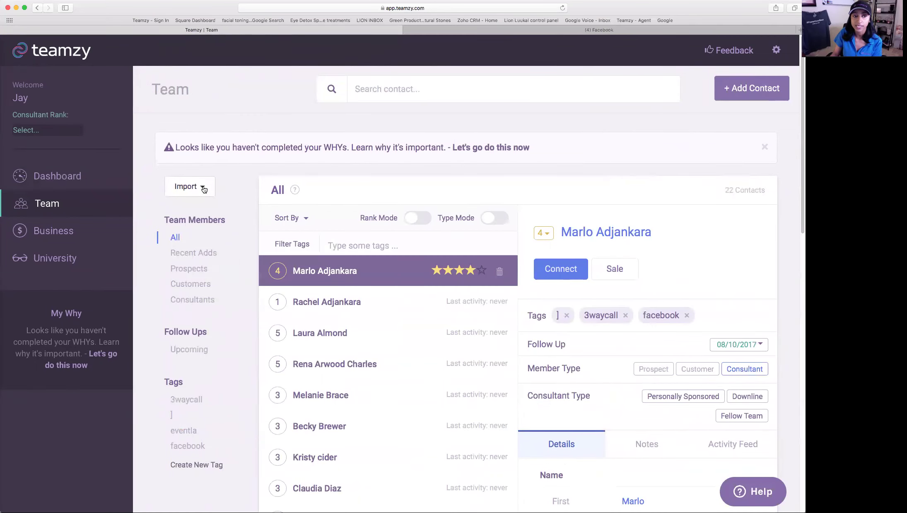
left_click(204, 189)
left_click(234, 222)
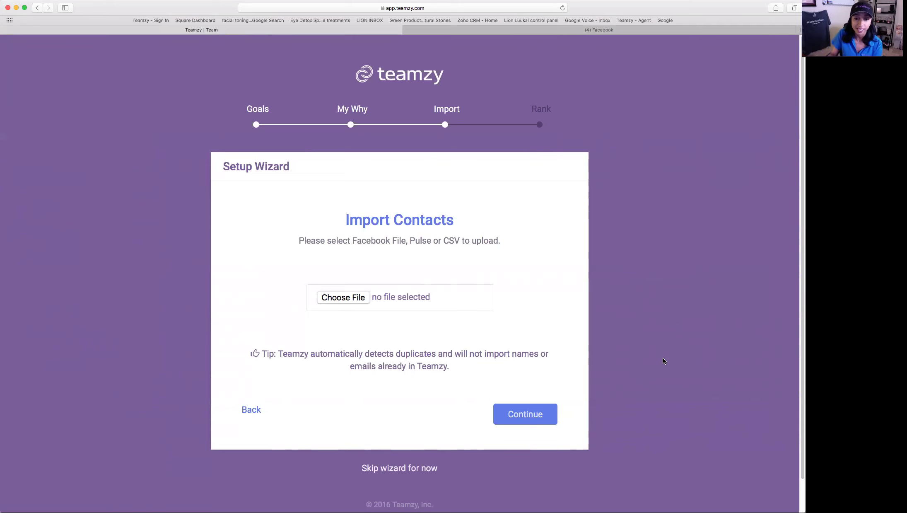
- Skip the wizard and scroll the Dashboard down to the Who's Up Next lists
scroll(385, 423, "down", 2)
left_click(392, 434)
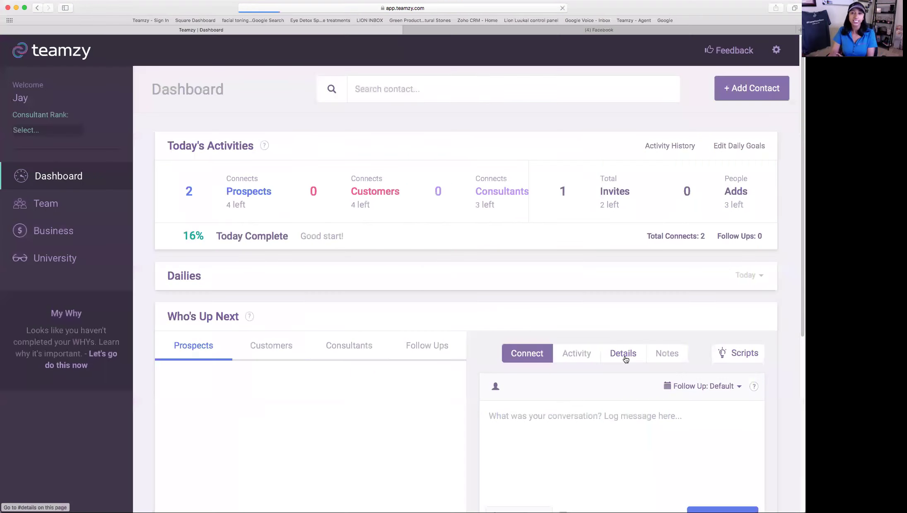
scroll(621, 346, "down", 3)
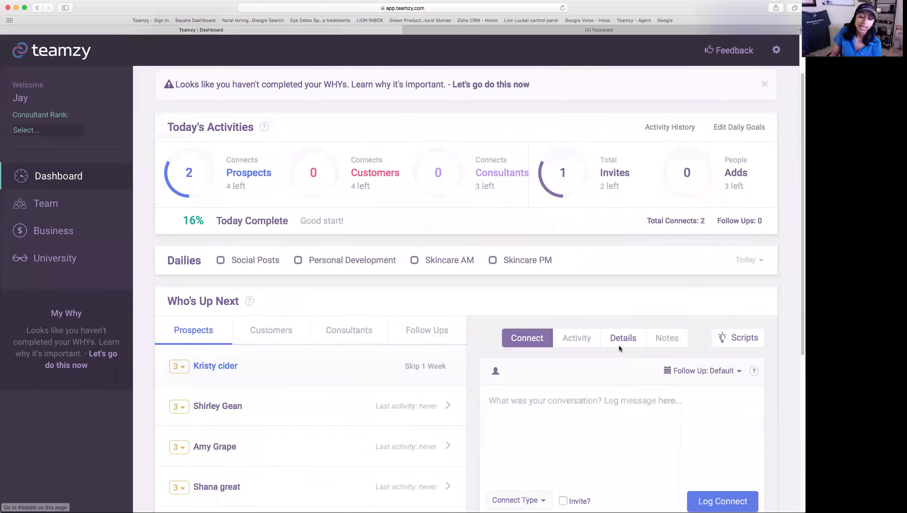
scroll(261, 339, "down", 3)
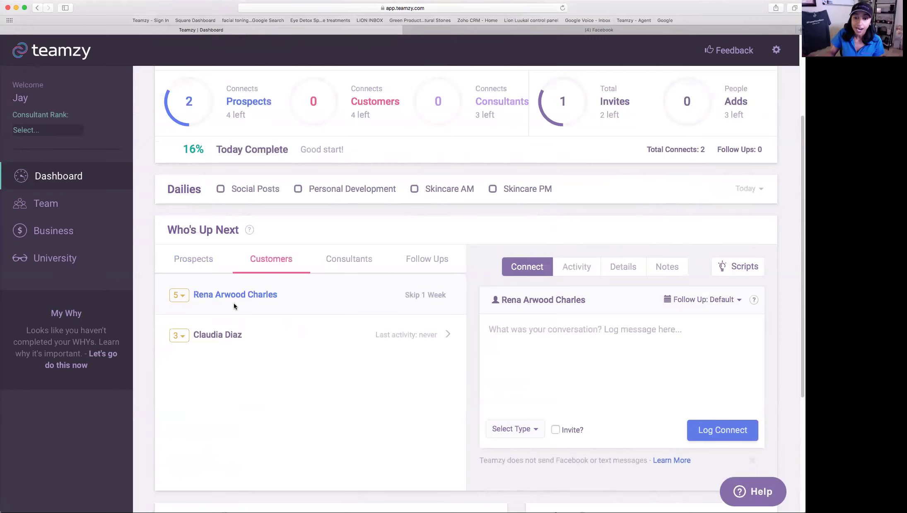
- Give the five-star customer contact a custom follow-up date in September 2017
left_click(549, 302)
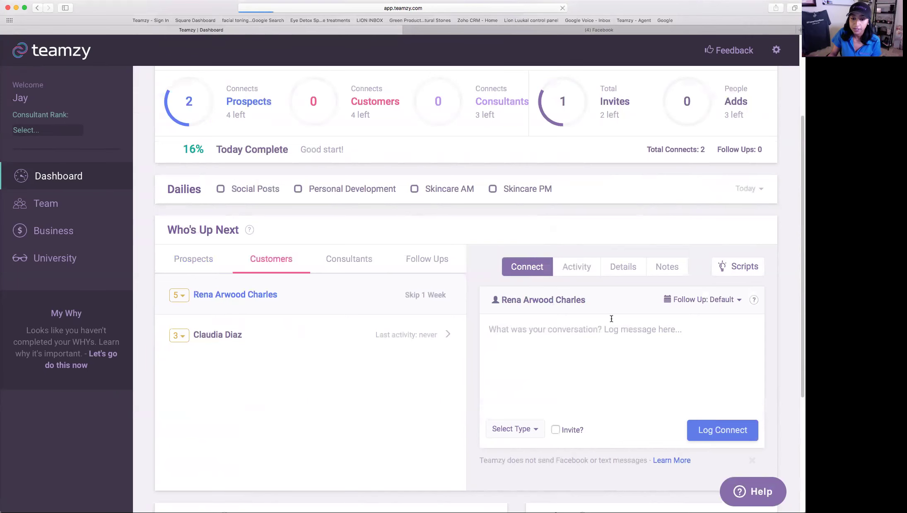
scroll(670, 271, "down", 5)
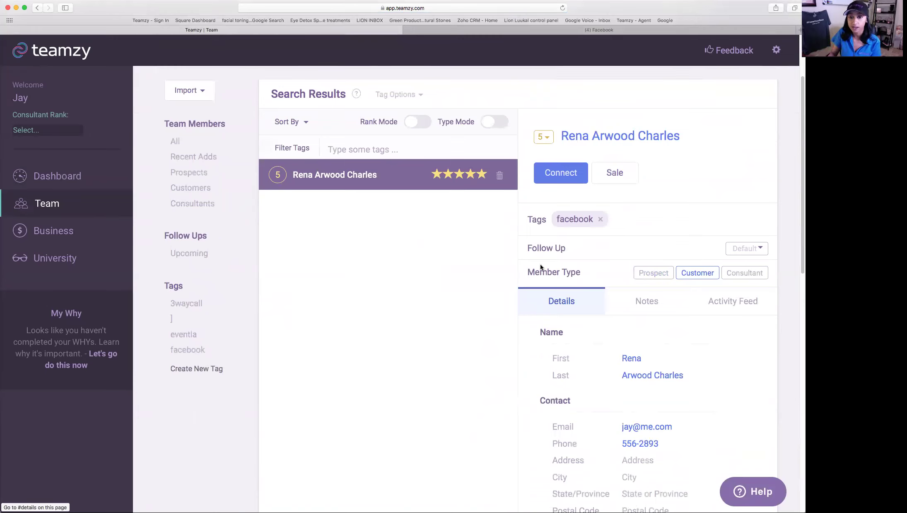
left_click(765, 253)
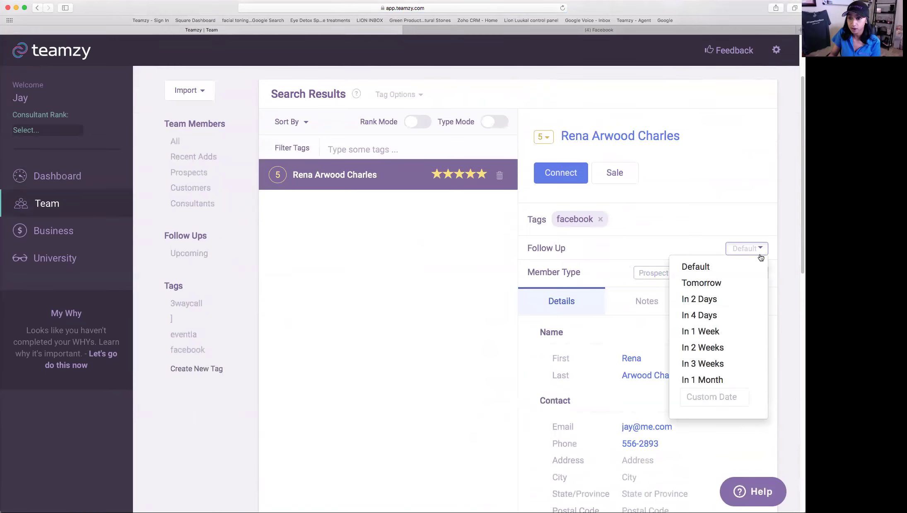
left_click(711, 398)
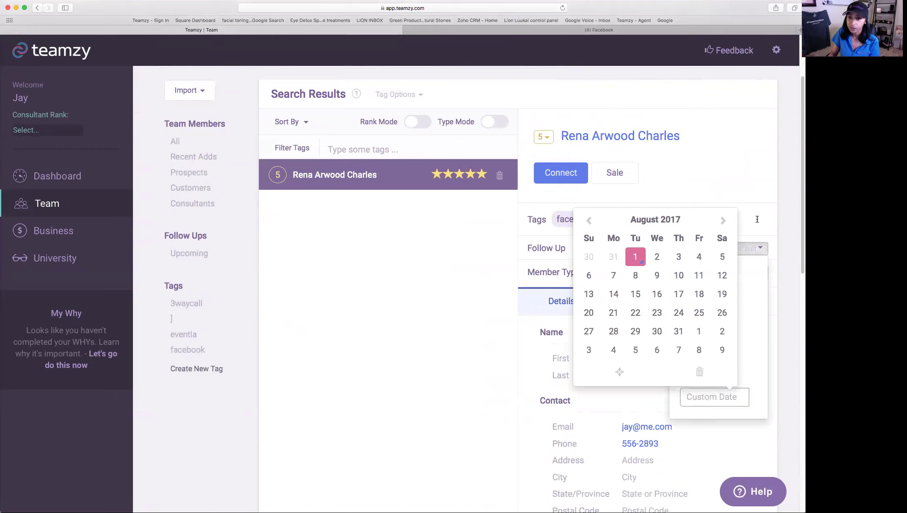
left_click(722, 220)
left_click(638, 275)
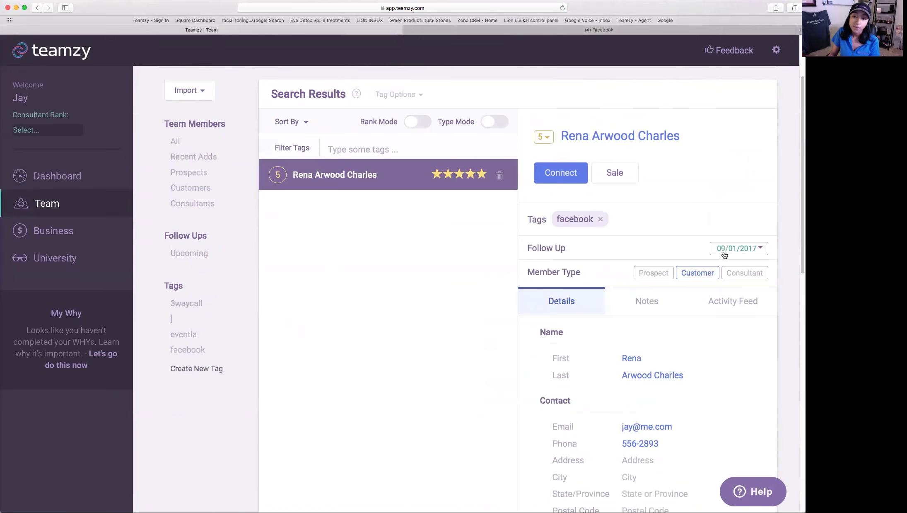
- Back on the dashboard, show the Customers list due for contact in Who's Up Next
left_click(55, 176)
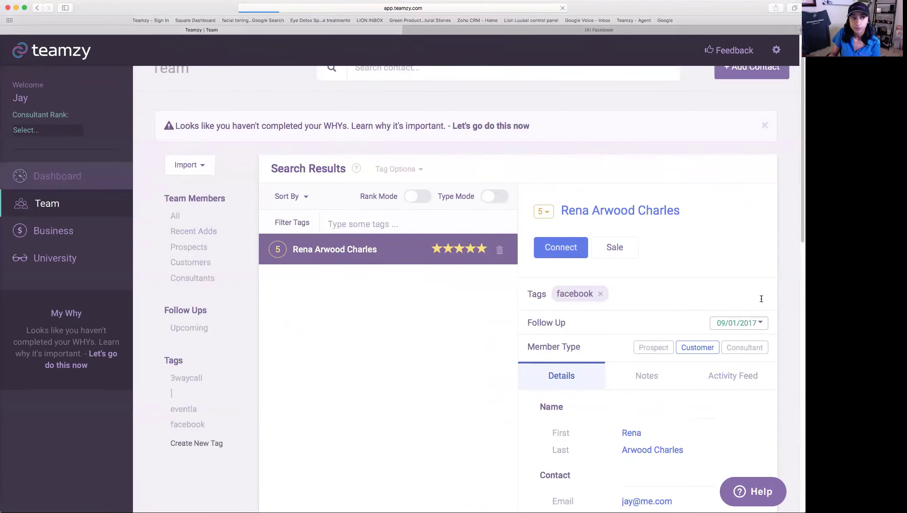
scroll(695, 249, "down", 1)
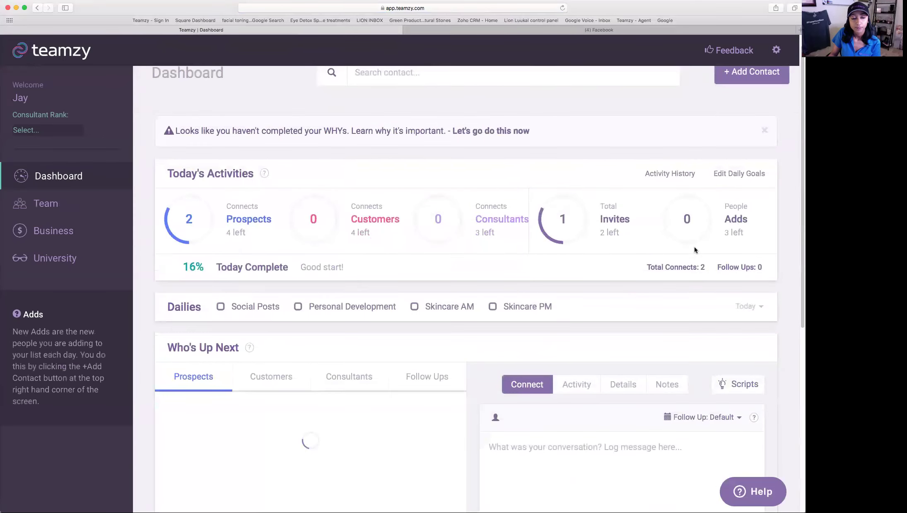
scroll(695, 249, "down", 3)
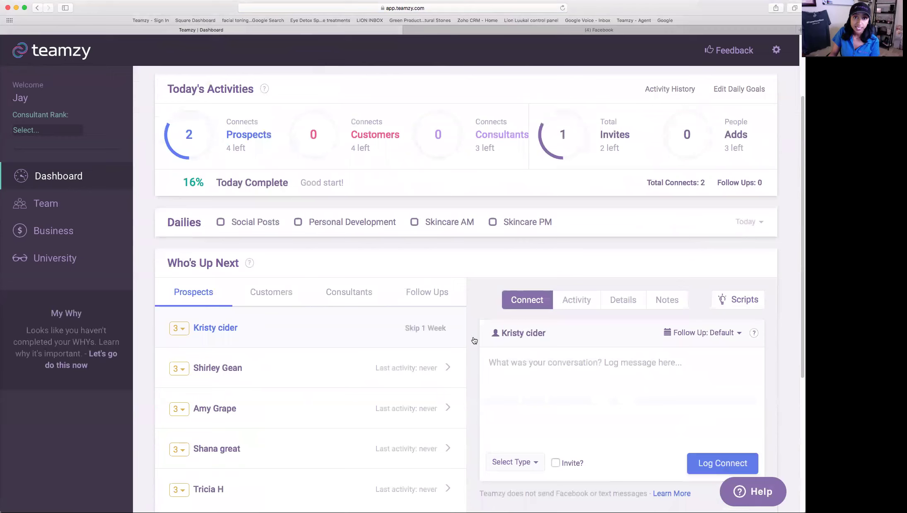
left_click(263, 291)
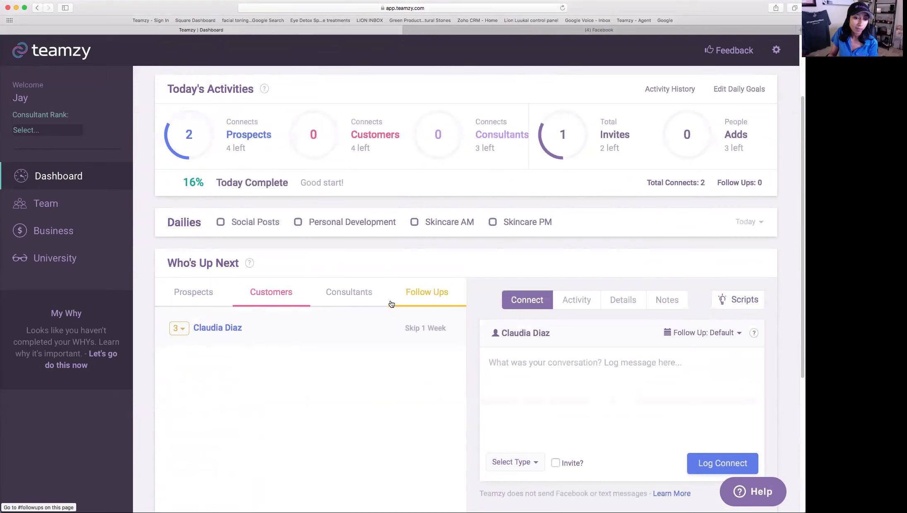
- Show the Follow Ups list of four contacts due Aug 8th to Sep 1st and highlight the Who's Up Next heading
left_click(415, 300)
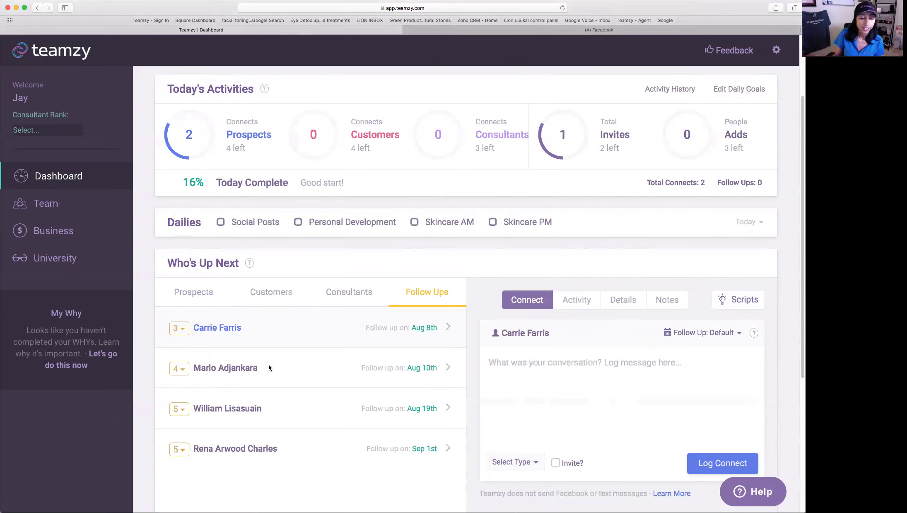
left_click_drag(167, 263, 248, 266)
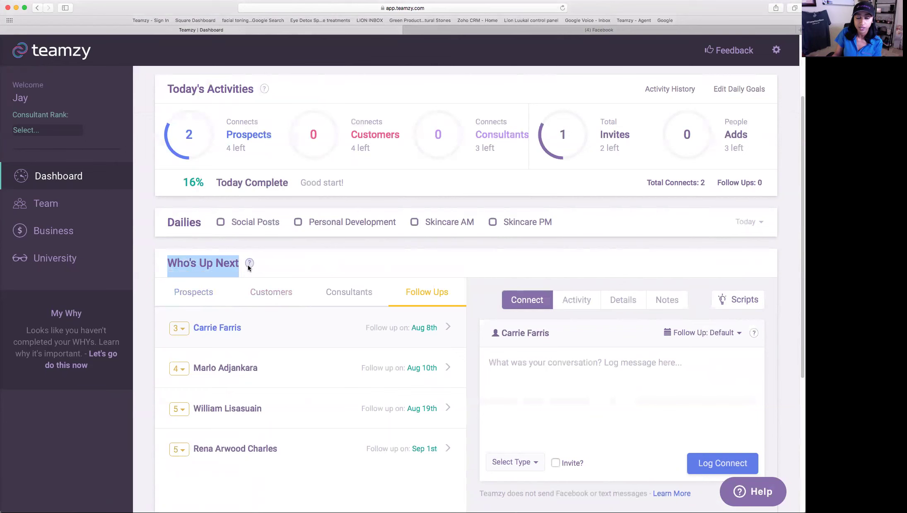
left_click(249, 264)
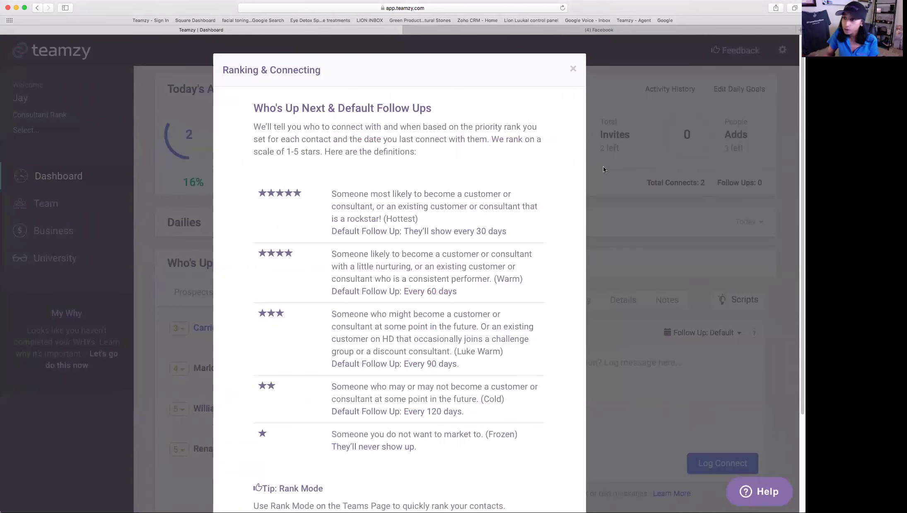
left_click(573, 68)
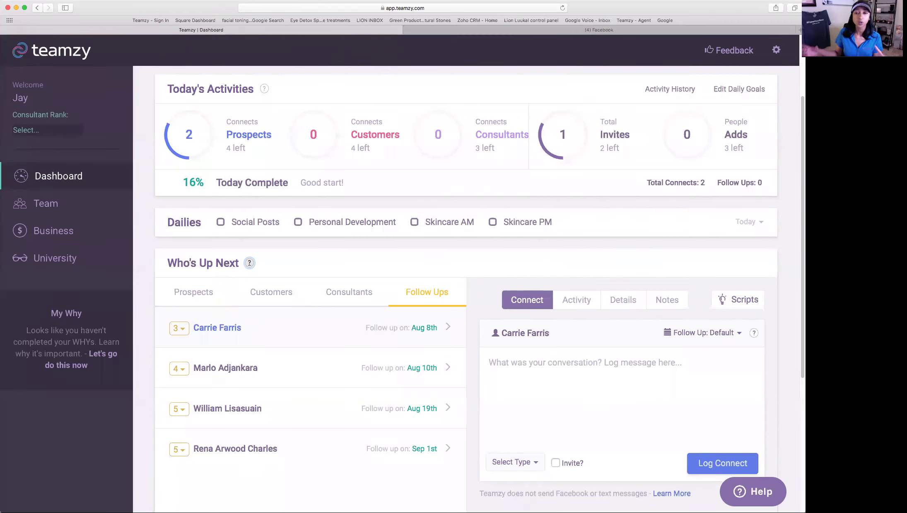
- Read the Total Invites stat's explanation, then open a new empty browser tab with Cmd+T
mouse_move(592, 155)
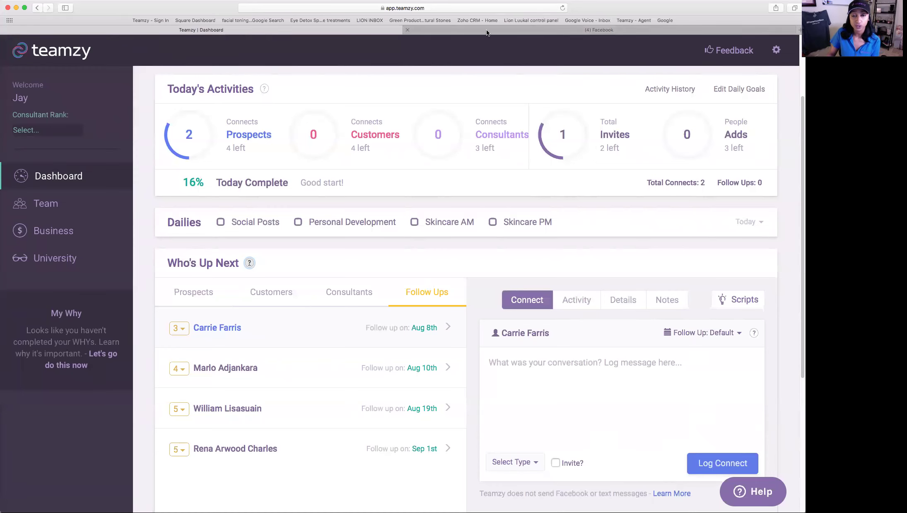
key("super+t")
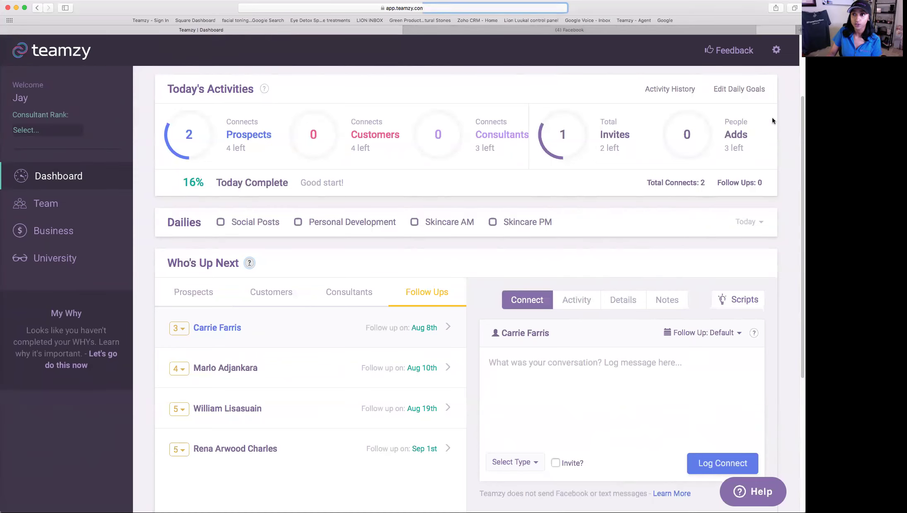
type("www.te")
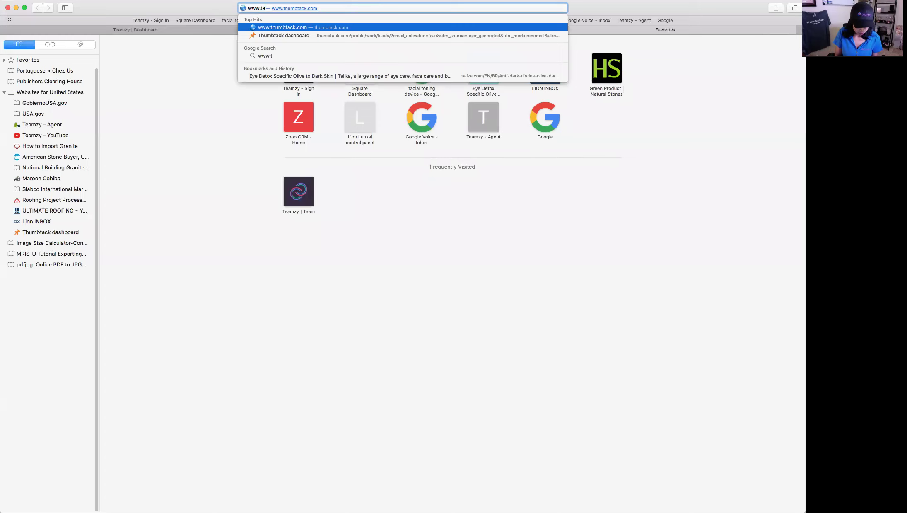
type("amzy.com")
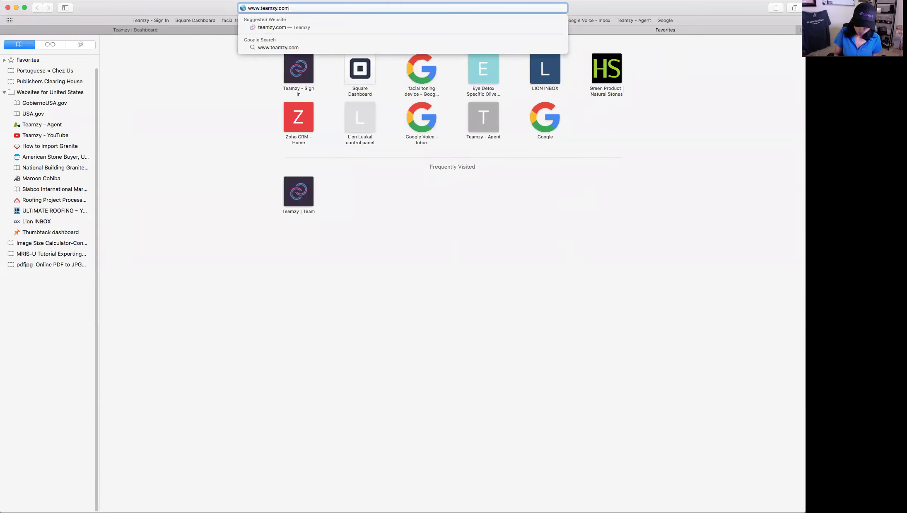
type("/securecurity")
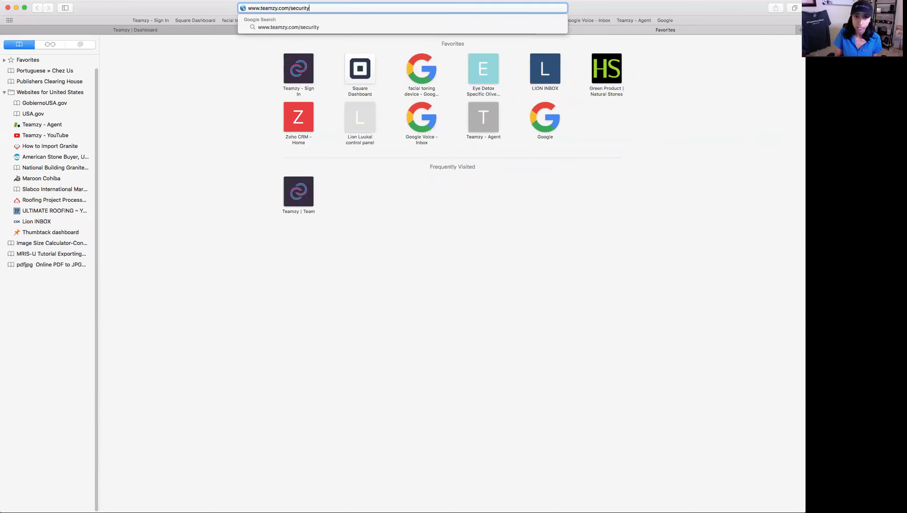
key("Return")
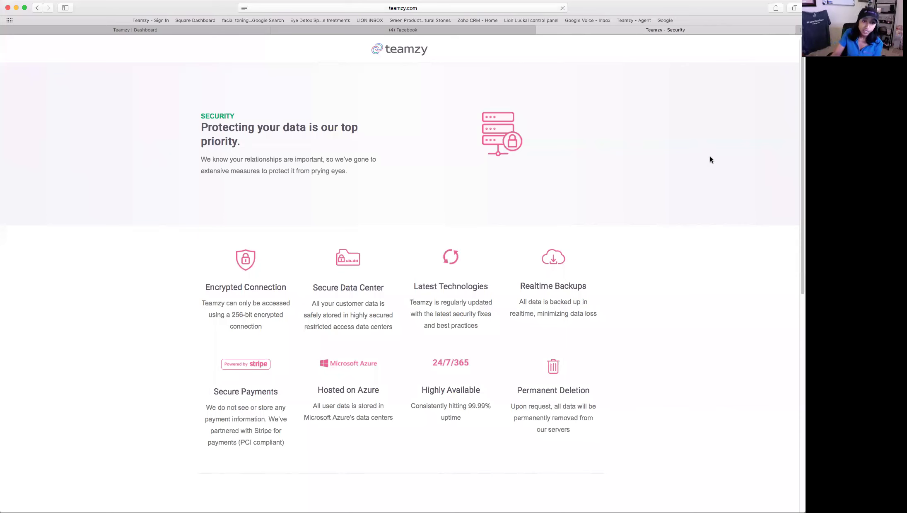
scroll(713, 158, "down", 2)
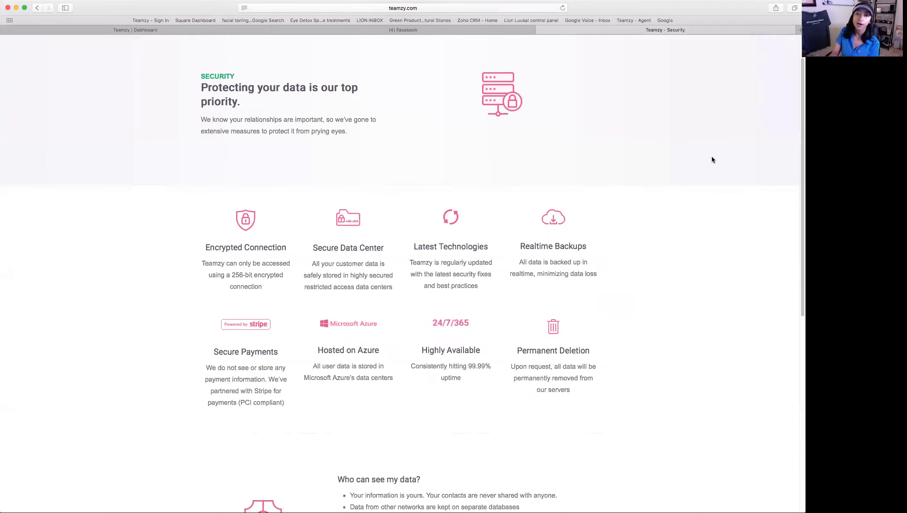
scroll(712, 162, "down", 3)
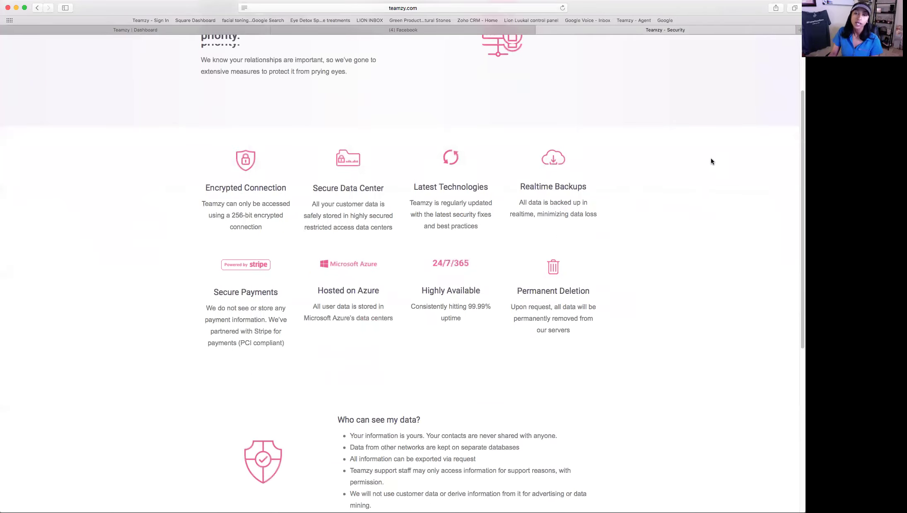
scroll(710, 160, "down", 1)
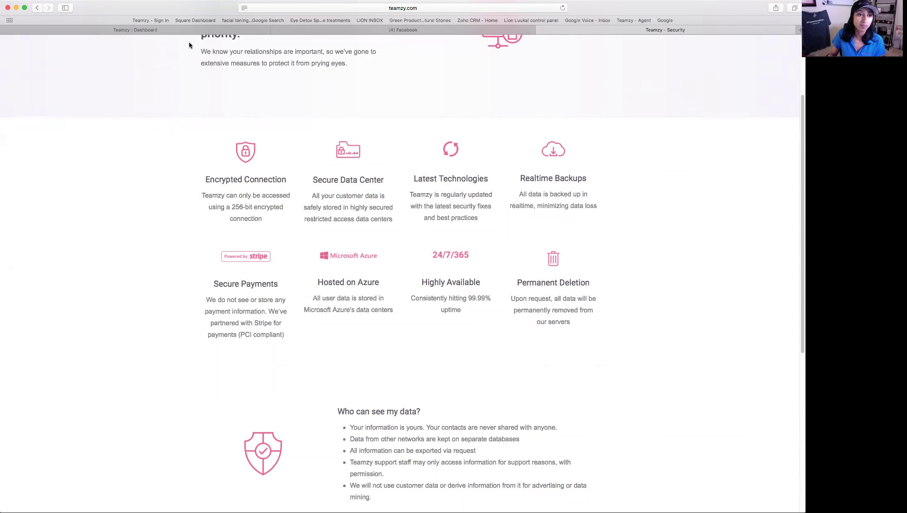
left_click(181, 29)
- Read the People Adds help on the dashboard, then switch to the Facebook news feed tab
scroll(727, 204, "up", 3)
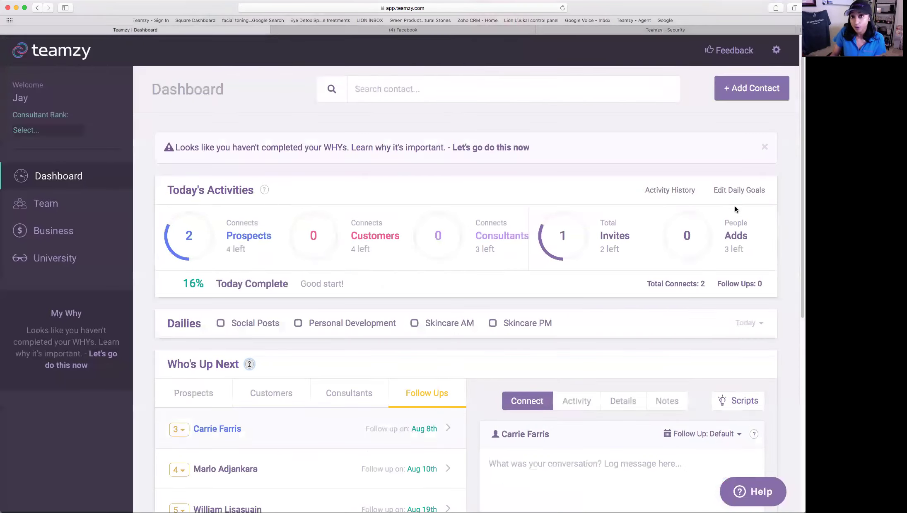
mouse_move(737, 219)
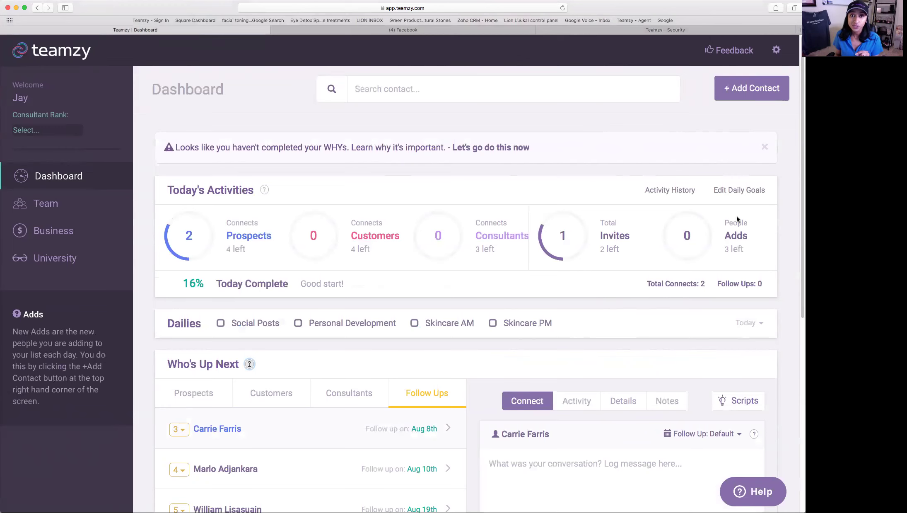
left_click(386, 31)
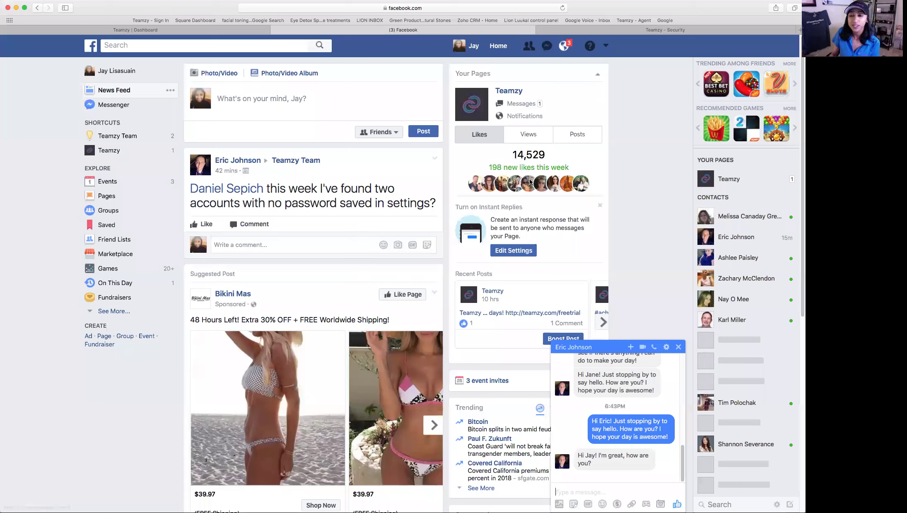
- Reach Facebook's Download Your Information page via account Settings, then return to the Teamzy Dashboard tab
left_click(606, 47)
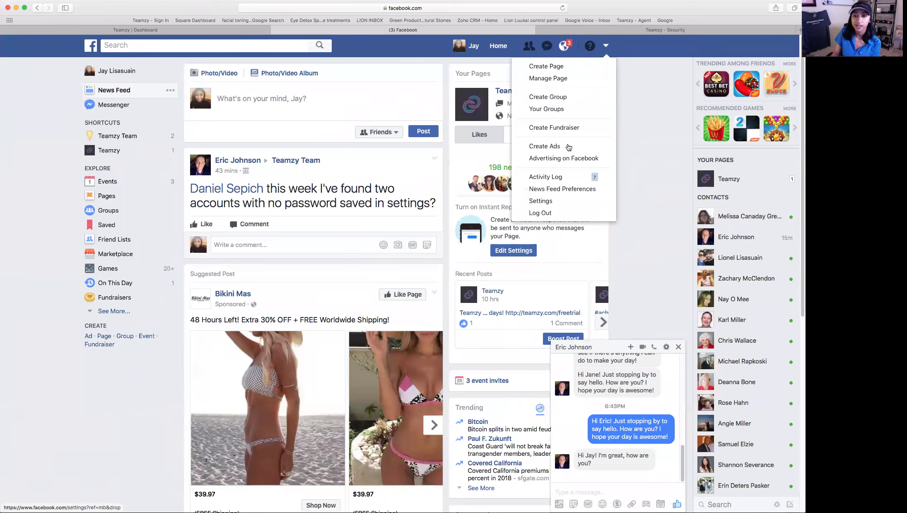
left_click(557, 202)
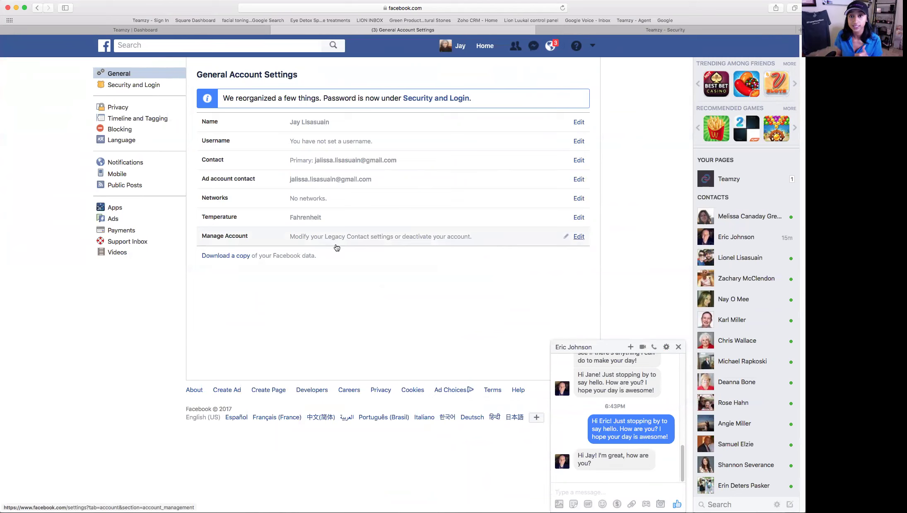
left_click(213, 257)
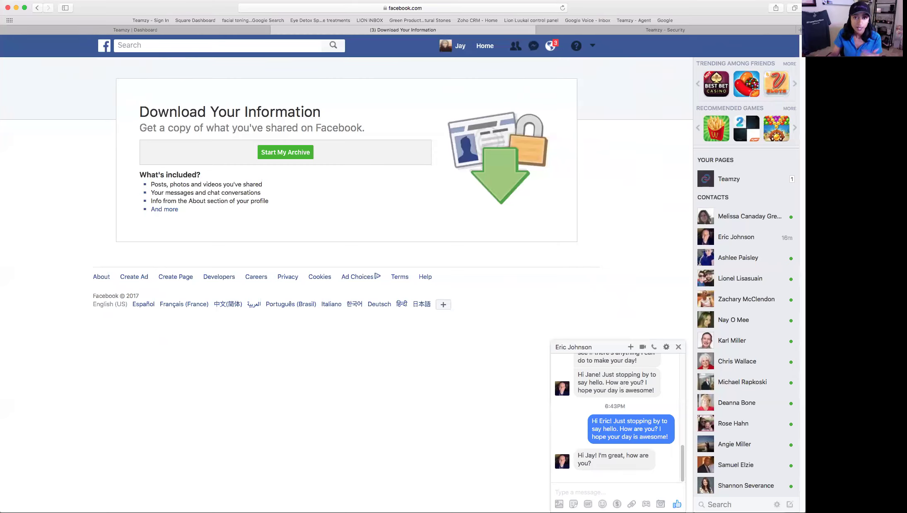
left_click(137, 30)
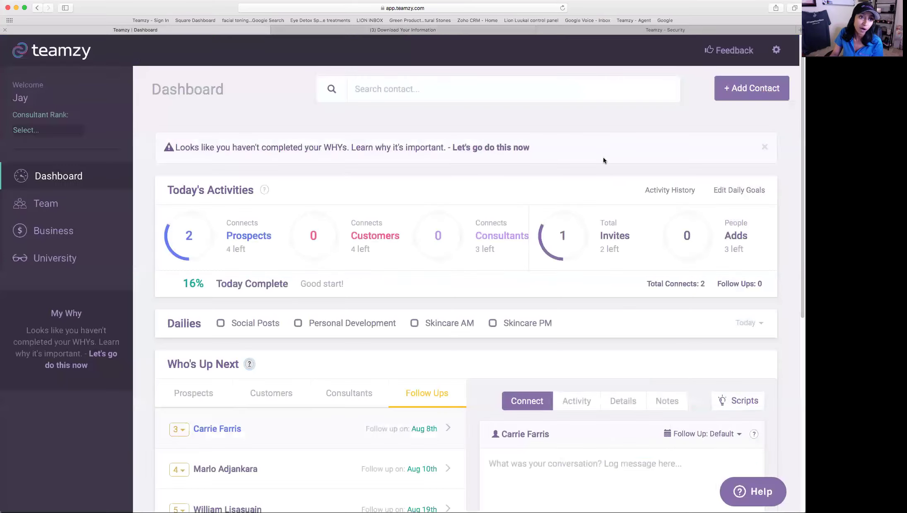
- Open the Aug 10th Follow Ups contact's Team record and switch their follow-up from 08/10/2017 to Default
scroll(593, 255, "down", 5)
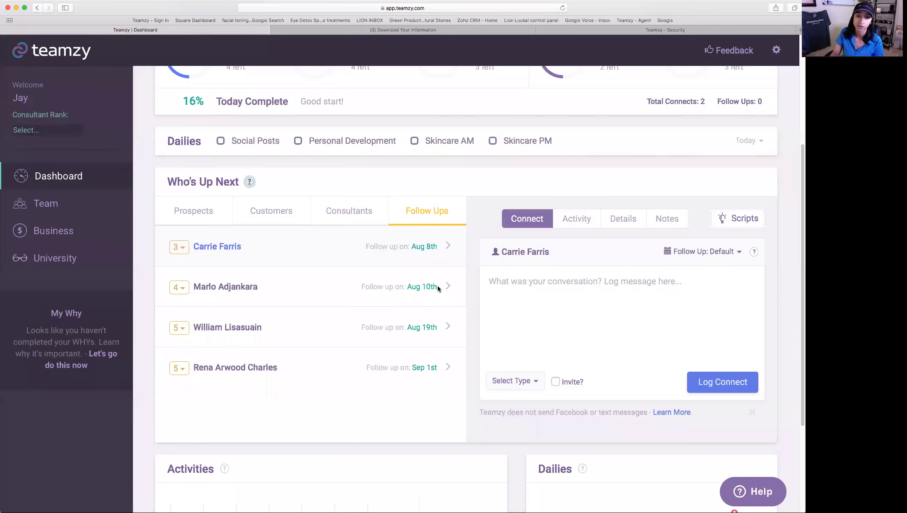
left_click(232, 292)
left_click(517, 253)
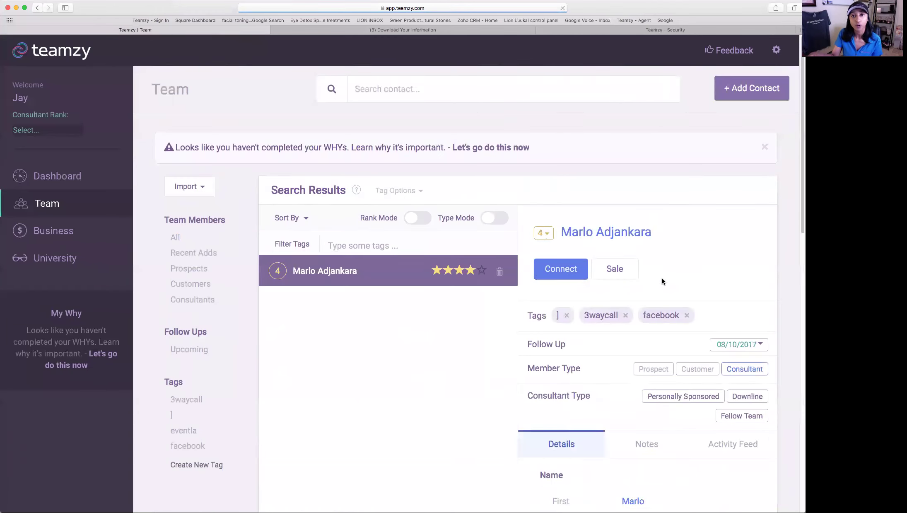
scroll(665, 280, "down", 5)
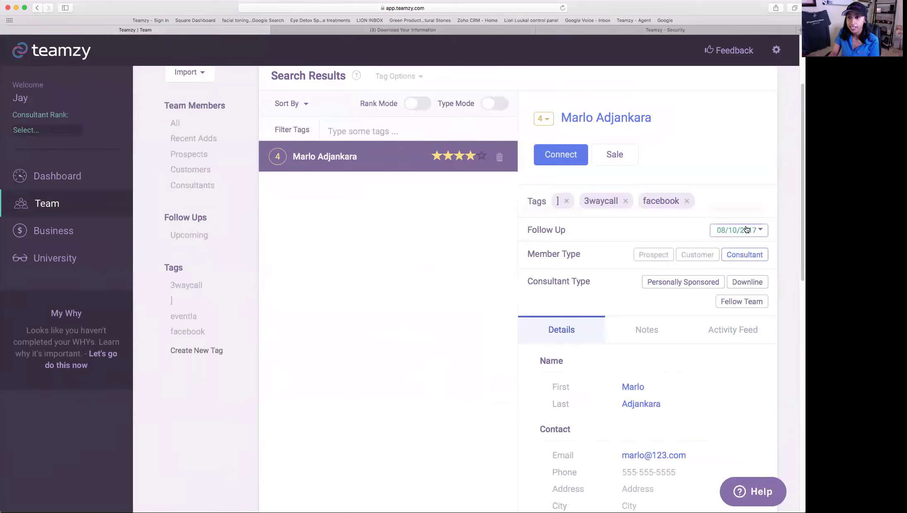
left_click(757, 230)
left_click(701, 248)
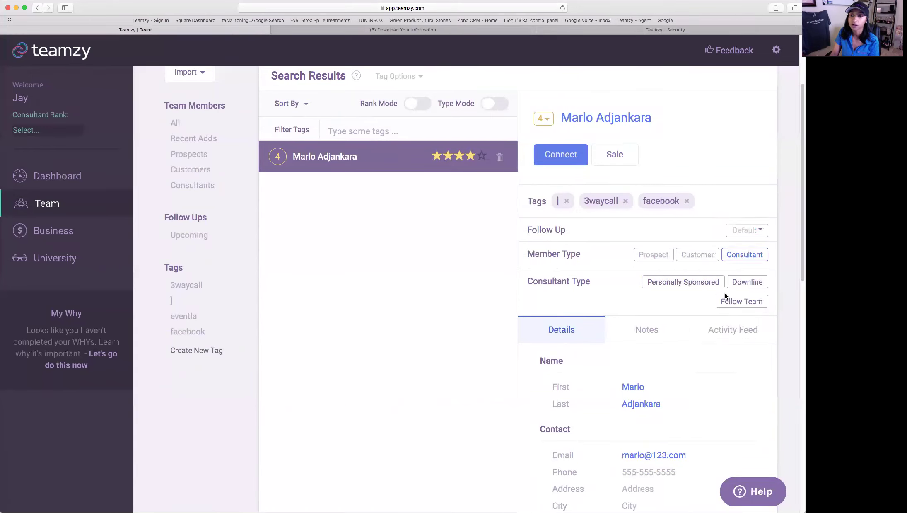